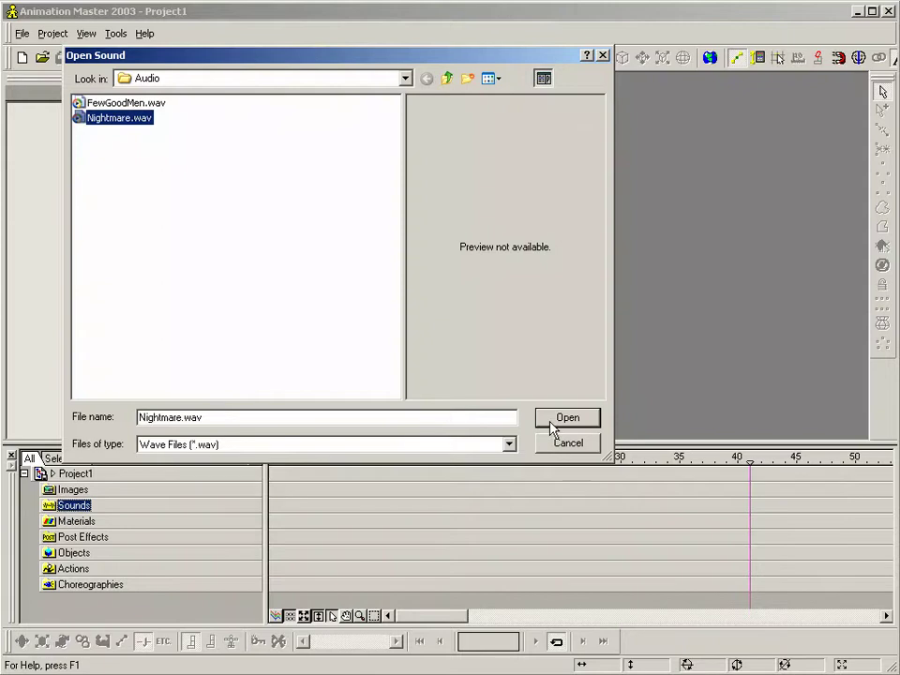
Import the sound Nightmare.wav and the model InsectMan_Head.mdl into the project.
click(554, 424)
double_click(99, 584)
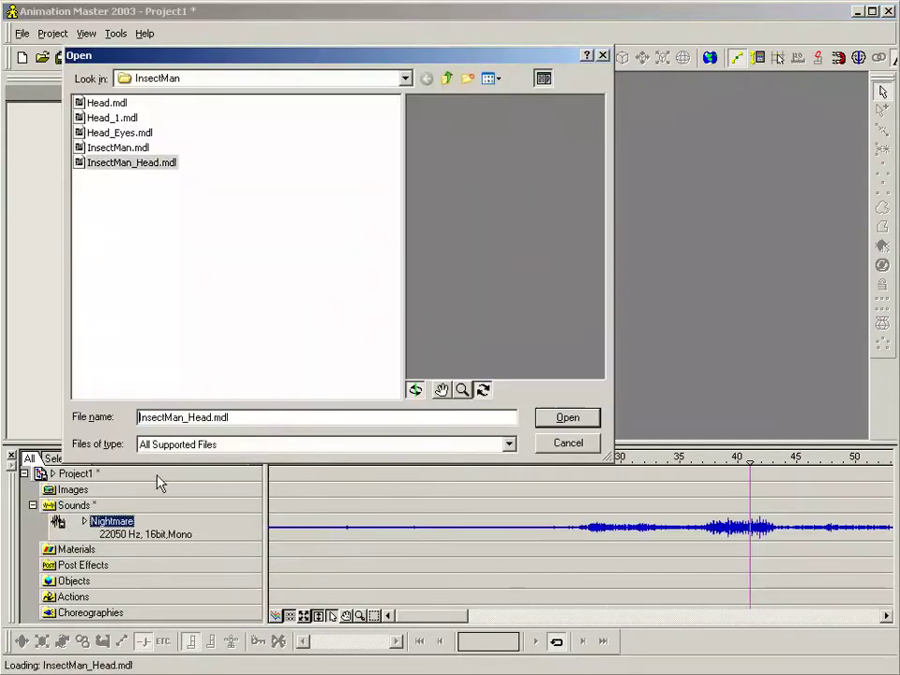
click(128, 163)
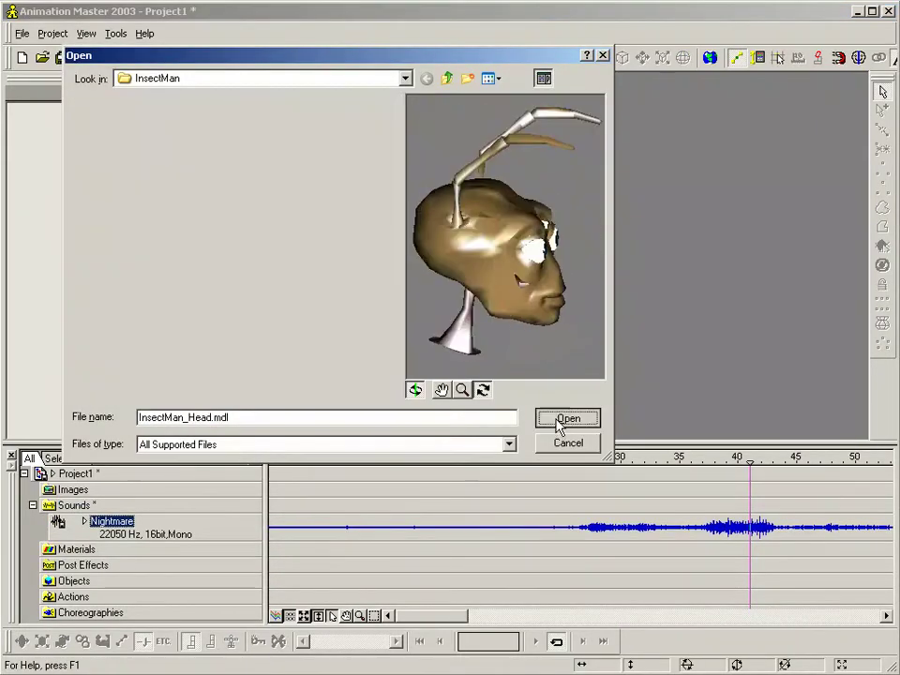
click(561, 421)
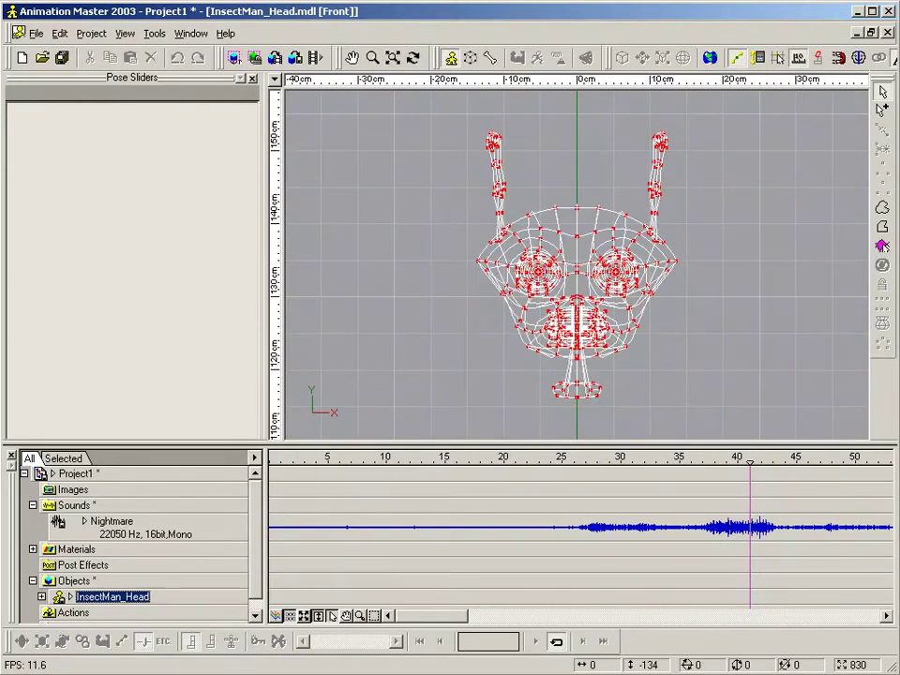
Close the model window, create a new action for InsectMan_Head framed on the head, and collapse the Sounds and Objects folders.
click(885, 33)
drag(135, 597, 105, 612)
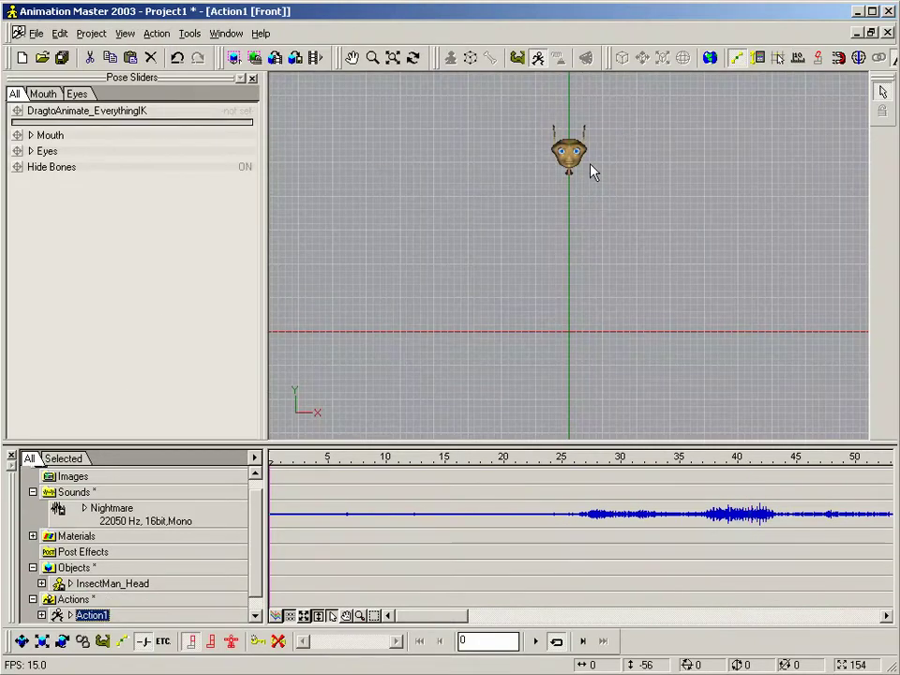
key(z)
right_drag(533, 121, 595, 174)
key(m)
drag(657, 276, 623, 242)
scroll(633, 239, up, 3)
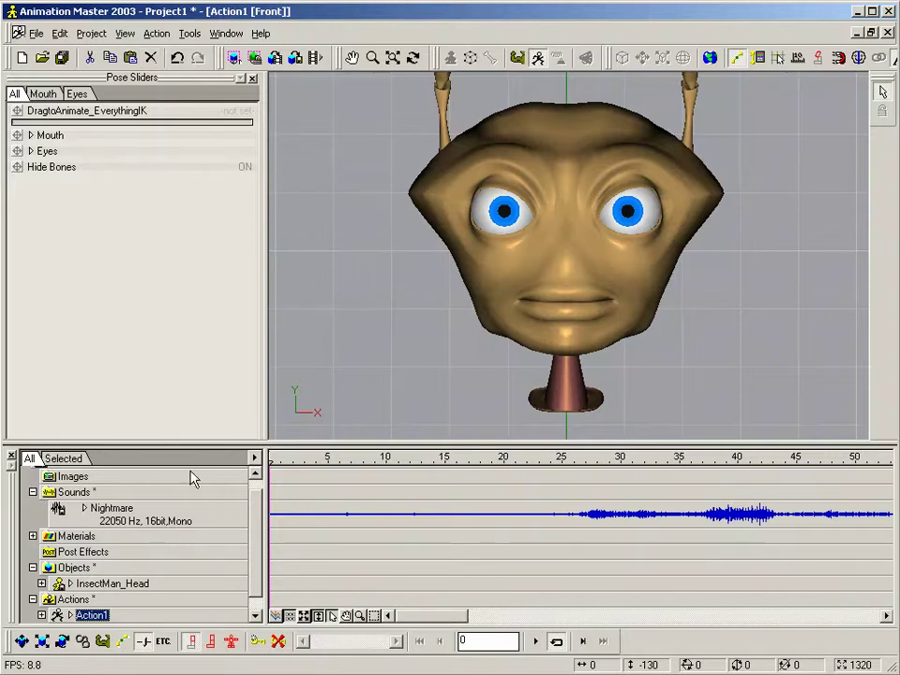
click(32, 492)
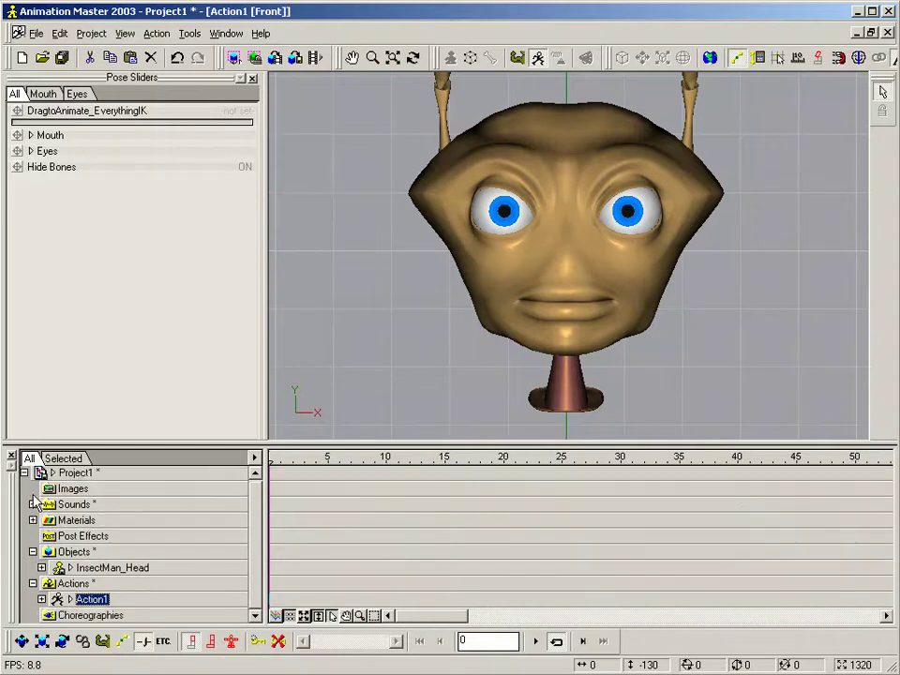
click(33, 551)
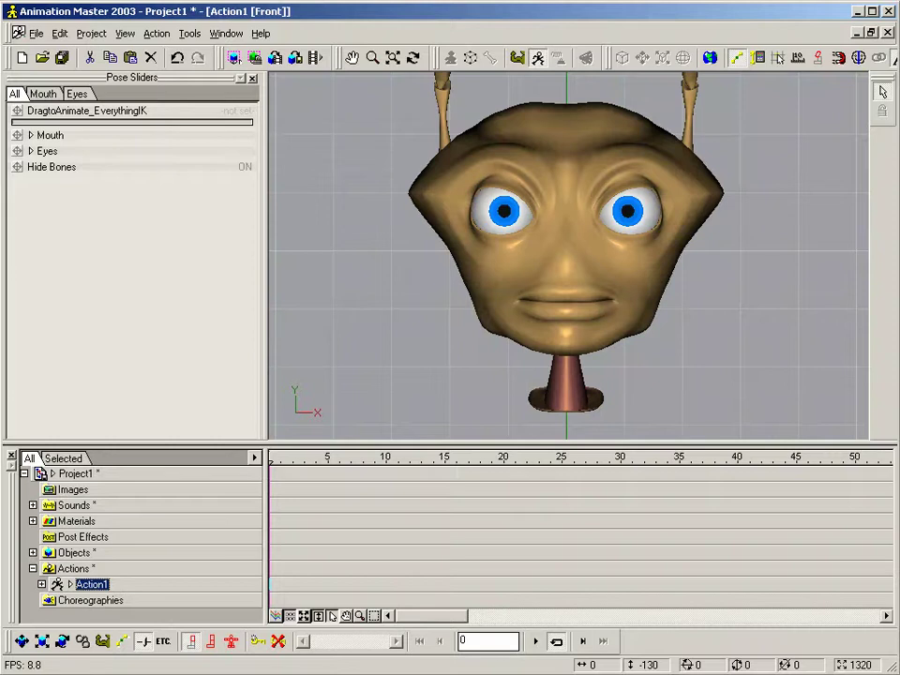
Review the clip's Italian and English transcript in Snippets, and expand Sounds in Animation Master to show the Nightmare waveform.
drag(520, 673, 663, 500)
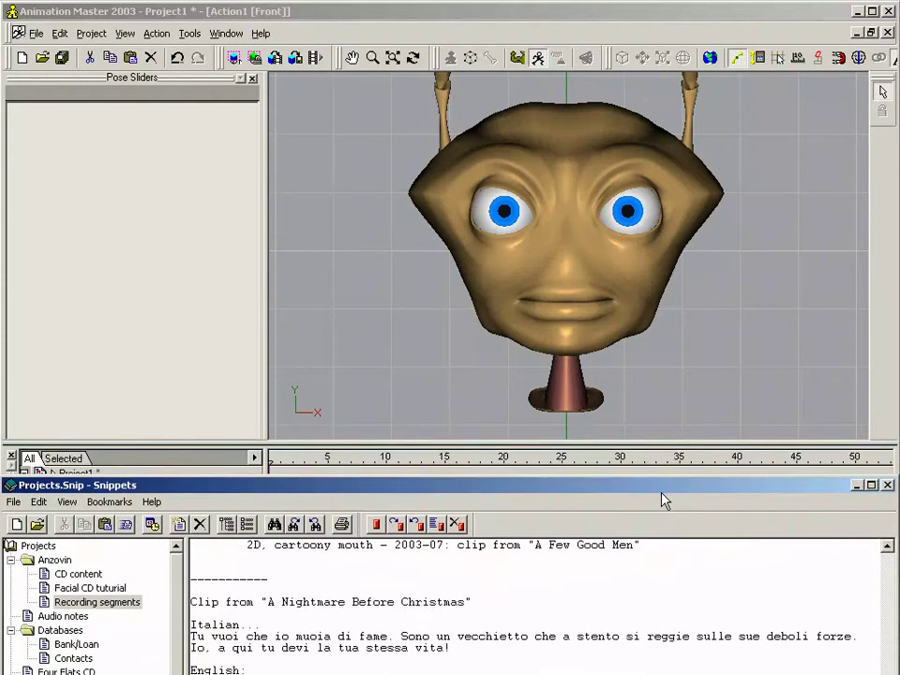
scroll(469, 600, down, 1)
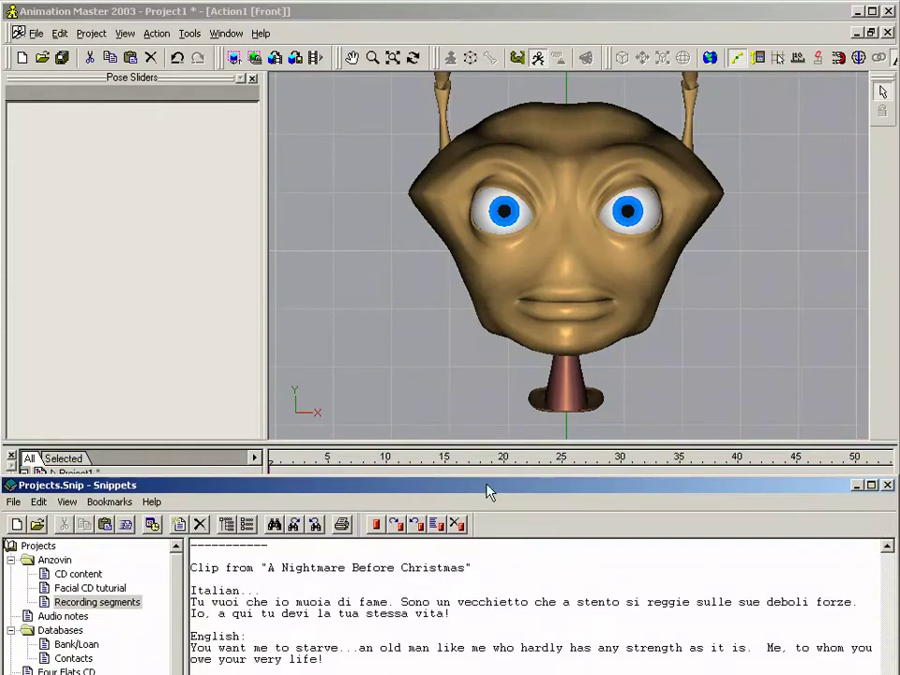
click(573, 11)
double_click(89, 507)
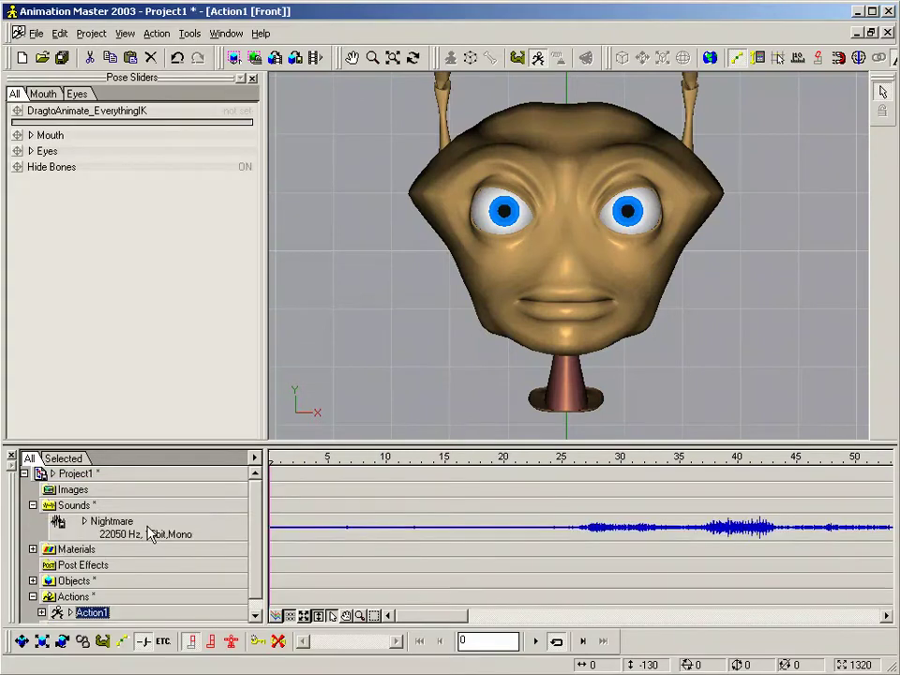
click(114, 522)
Switch to Snippets, highlight the word "Io" starting the second line of the Italian transcript, and return to Animation Master.
key(alt+Tab)
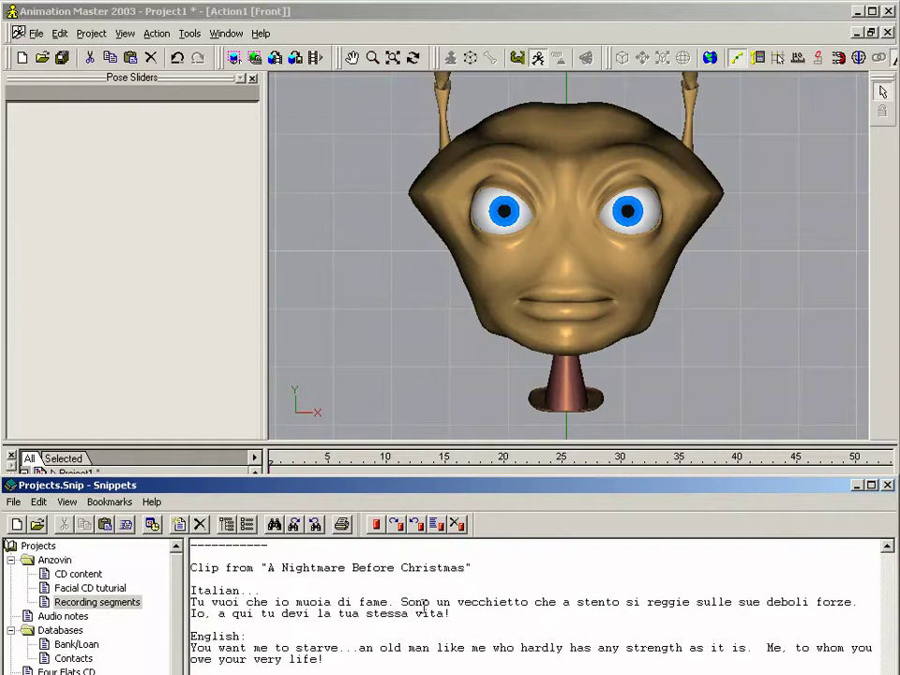
click(361, 18)
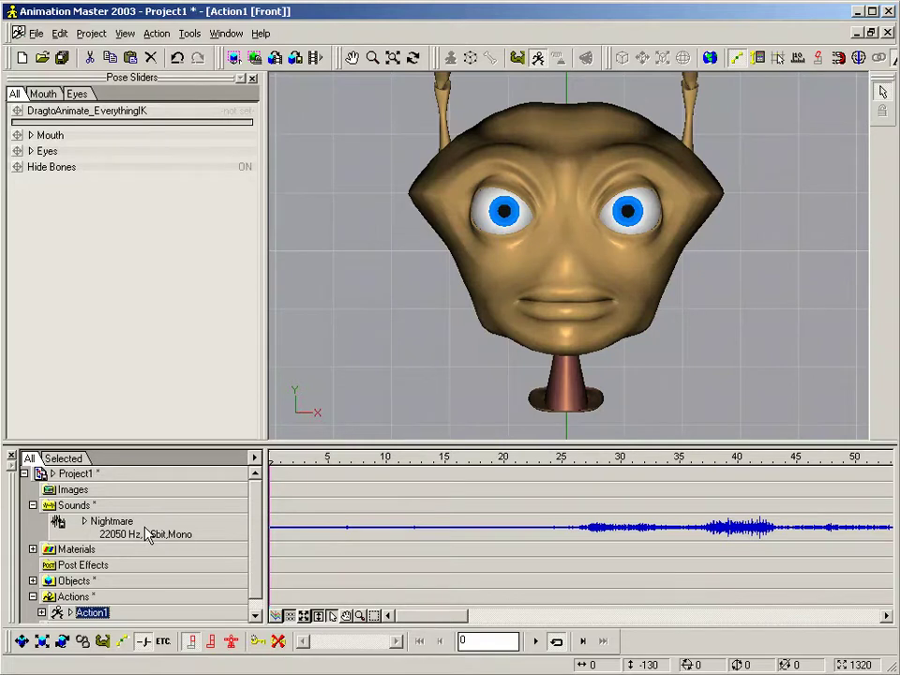
click(147, 534)
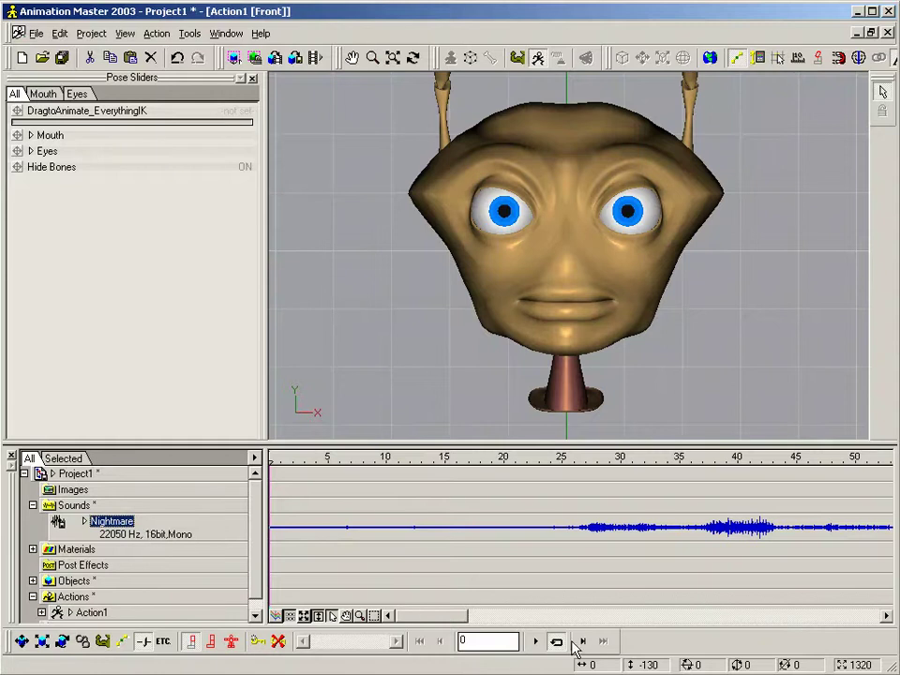
key(alt+Tab)
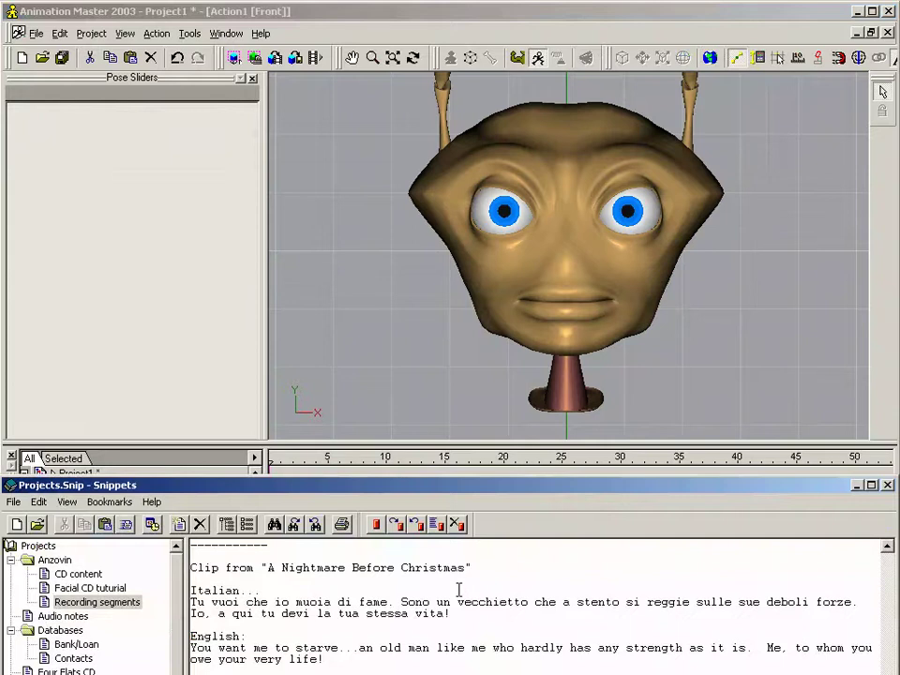
double_click(197, 614)
click(539, 26)
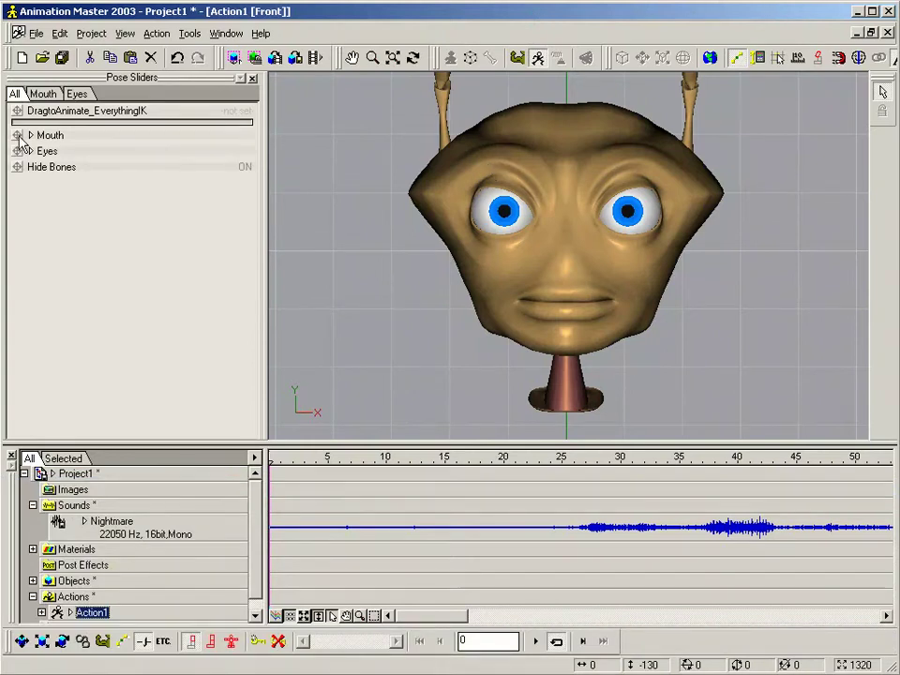
Set DragtoAnimate_EverythingIK to 100% at frame 0 and display the mouth's Main pose sliders.
drag(16, 121, 251, 134)
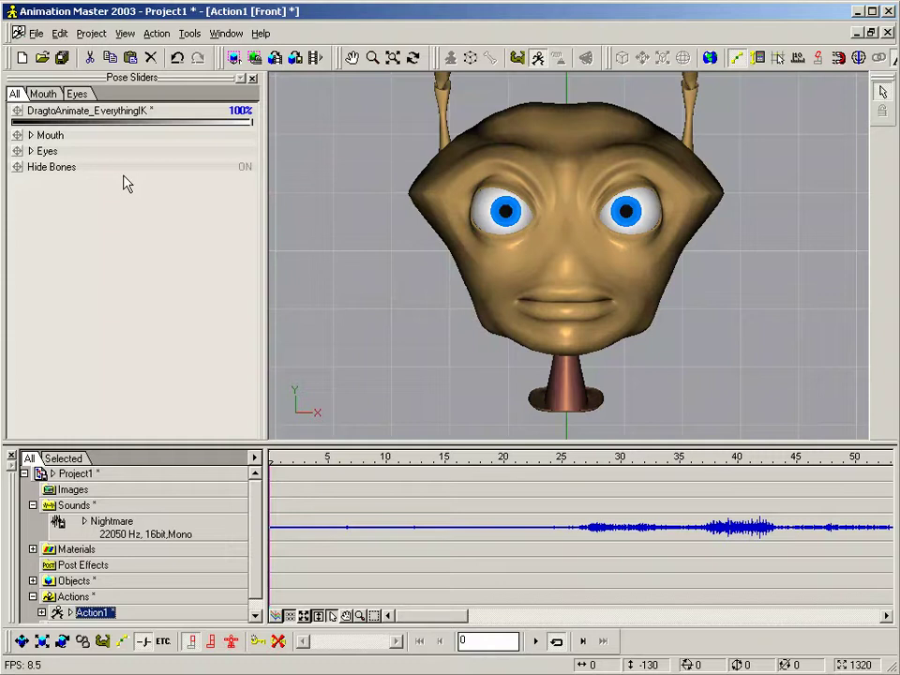
click(44, 98)
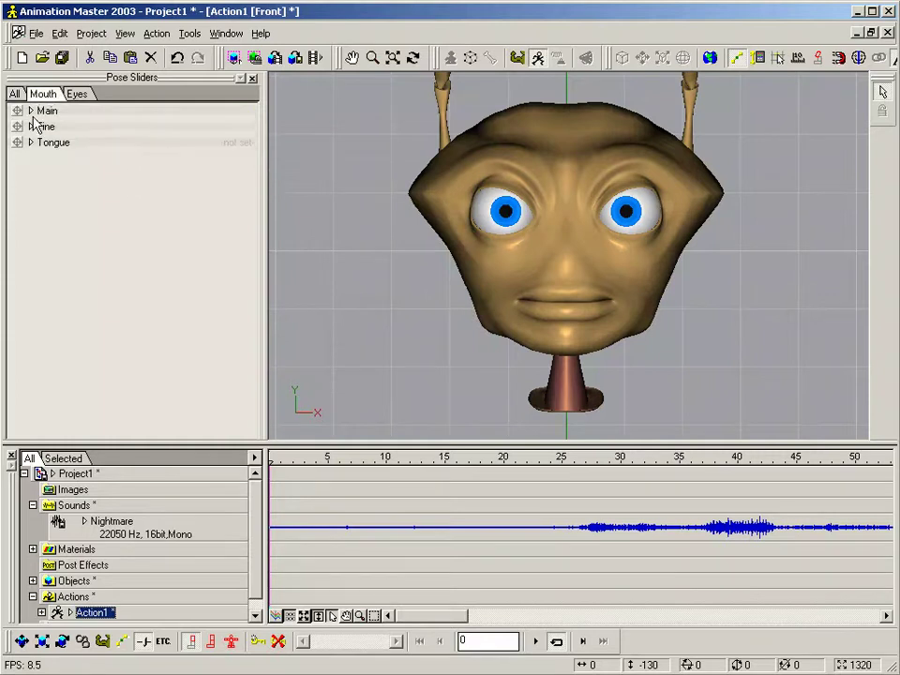
click(31, 111)
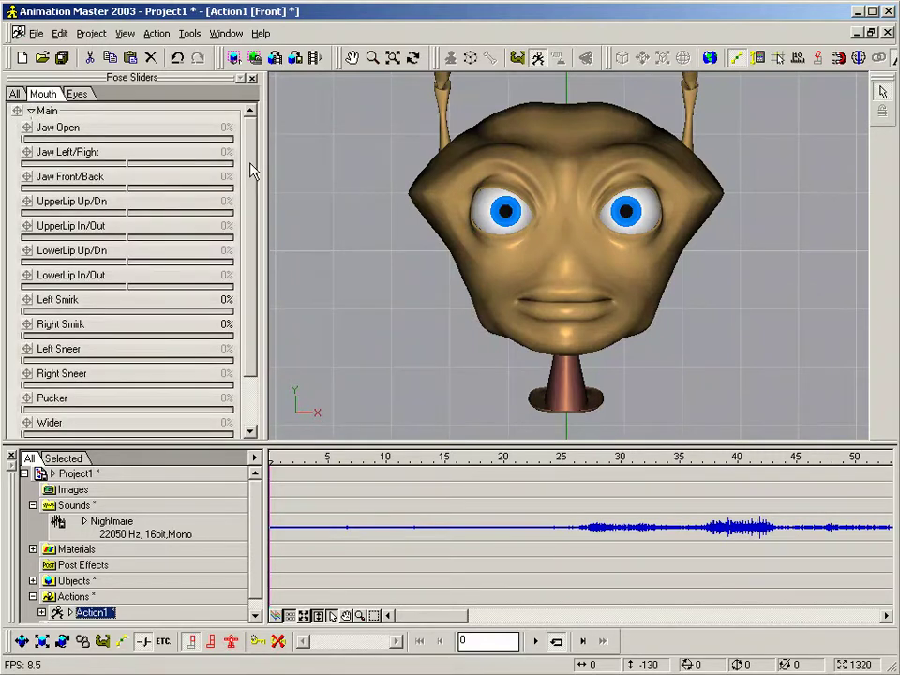
drag(250, 167, 263, 119)
Part the lips at frame 0 with Jaw Open at 2%, UpperLip Up/Dn at 7% and LowerLip Up/Dn at -12%.
click(28, 140)
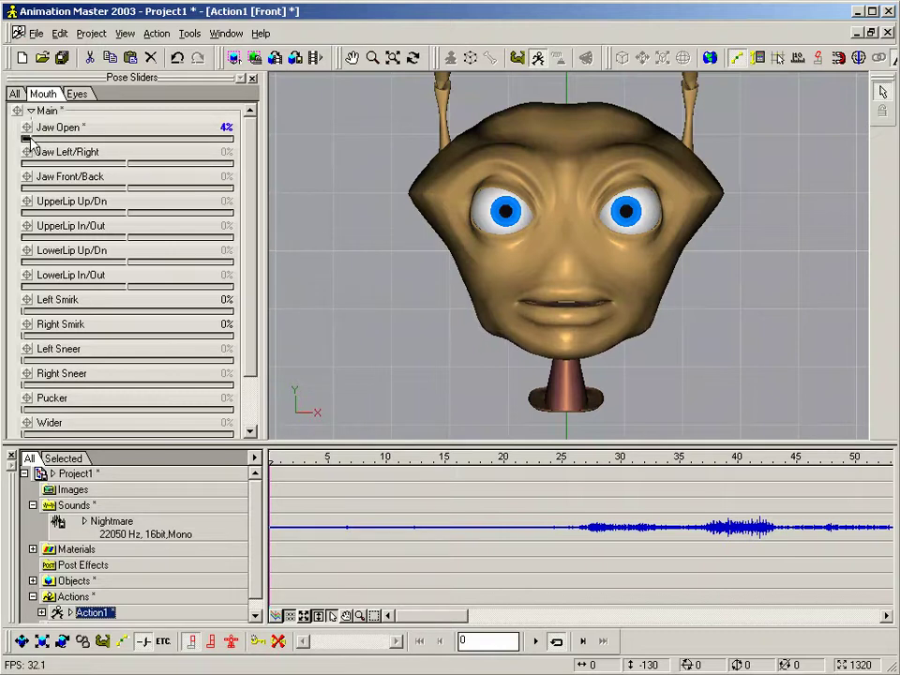
click(139, 213)
drag(129, 261, 119, 263)
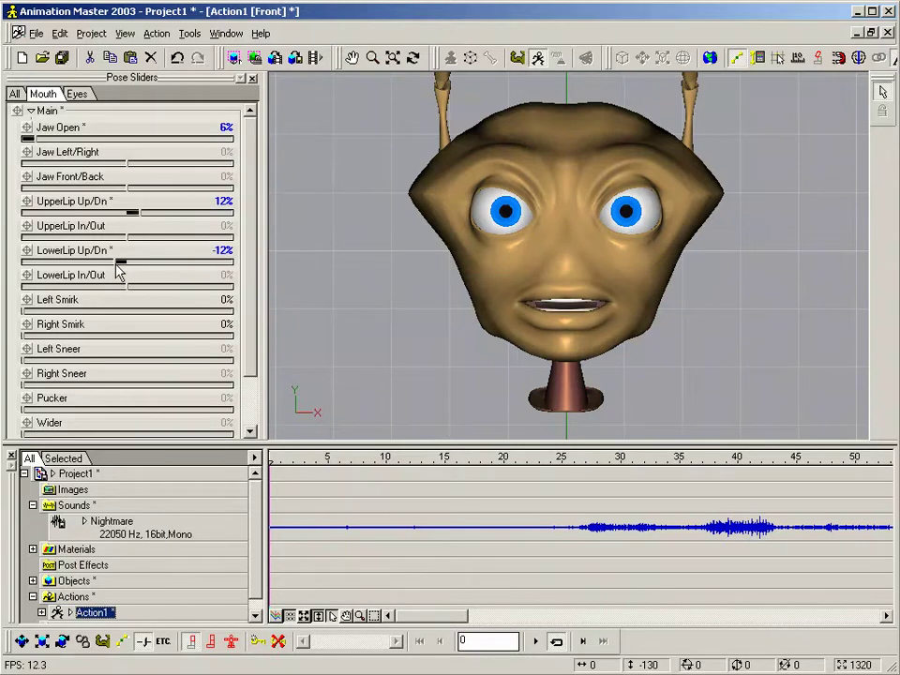
click(28, 140)
click(28, 140)
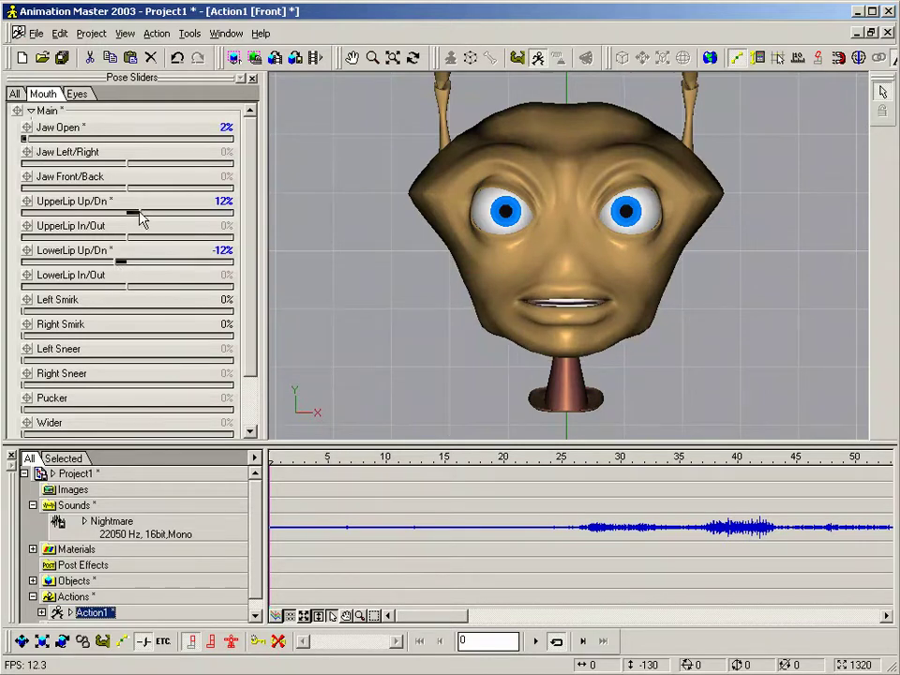
drag(141, 220, 137, 219)
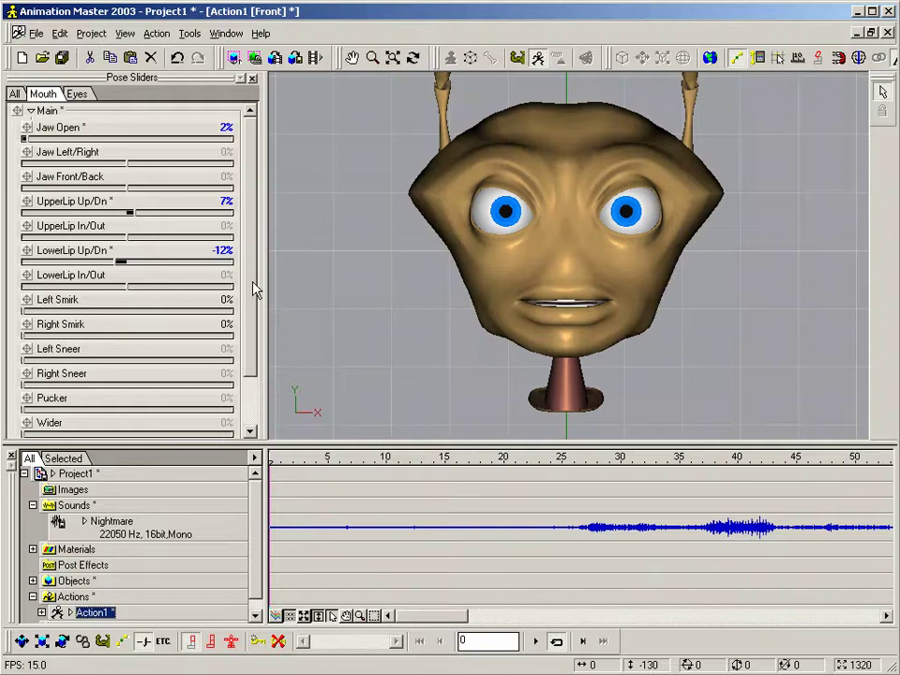
Lower the mouth corners with the Fine poses, setting LeftCorner to -19% and RightCorner to about -15%.
scroll(71, 412, down, 1)
click(31, 414)
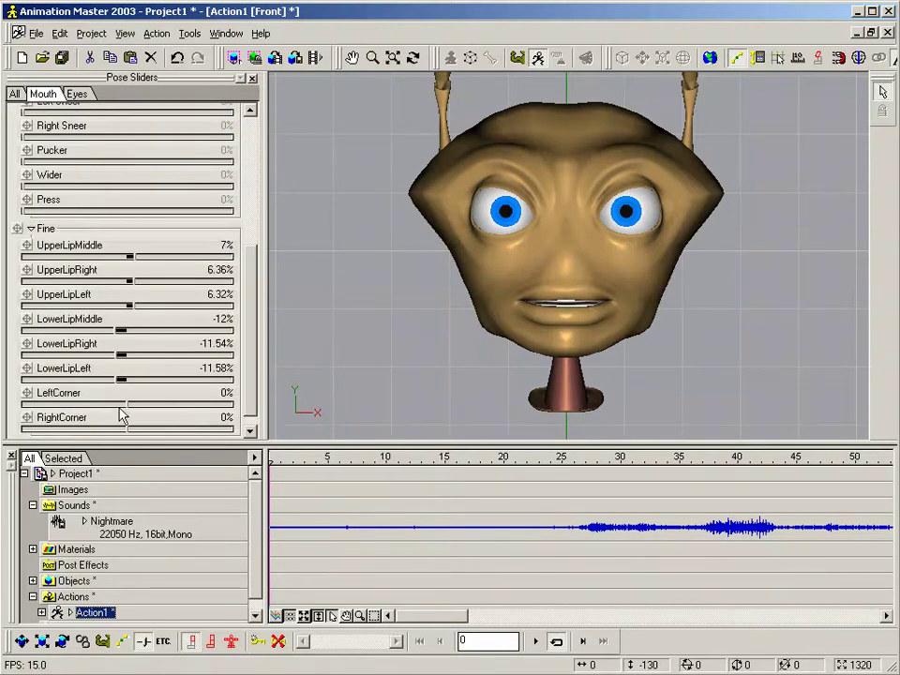
drag(126, 414, 107, 415)
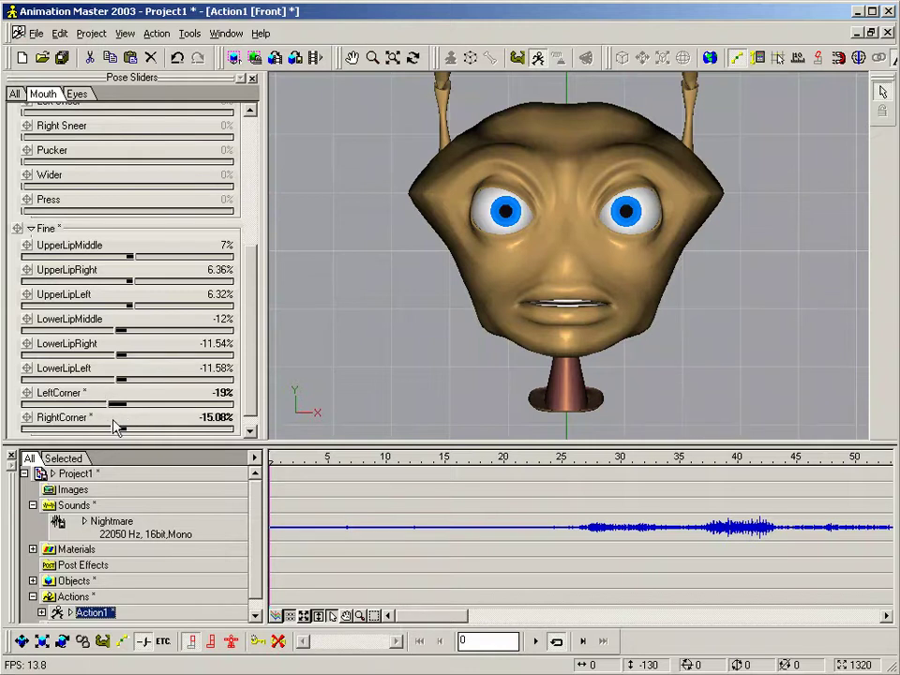
drag(255, 312, 262, 137)
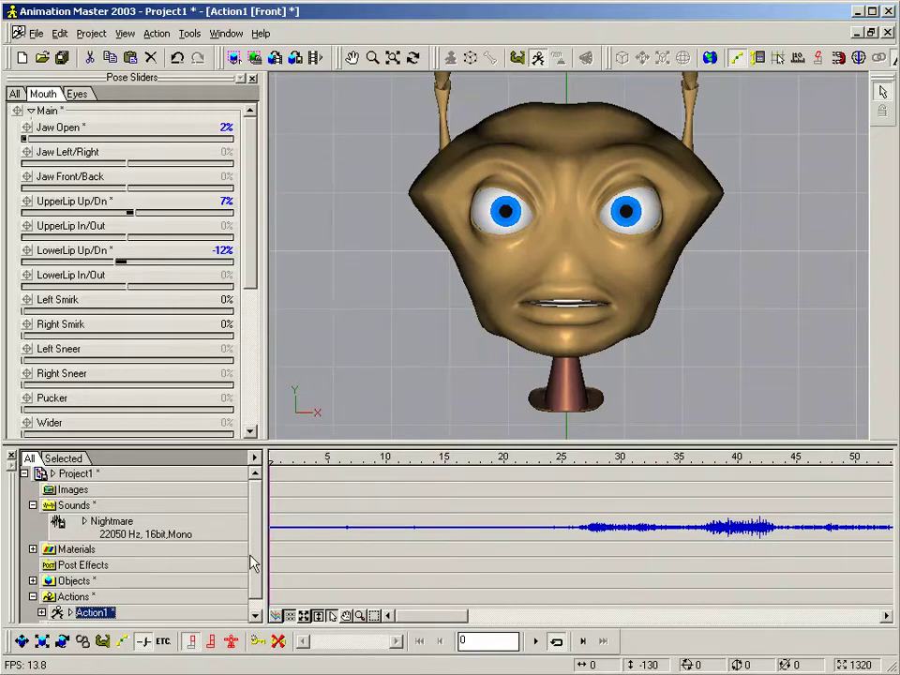
Attach the Nightmare sound to Action1 and scrub along its waveform to frame 25.
scroll(252, 563, down, 1)
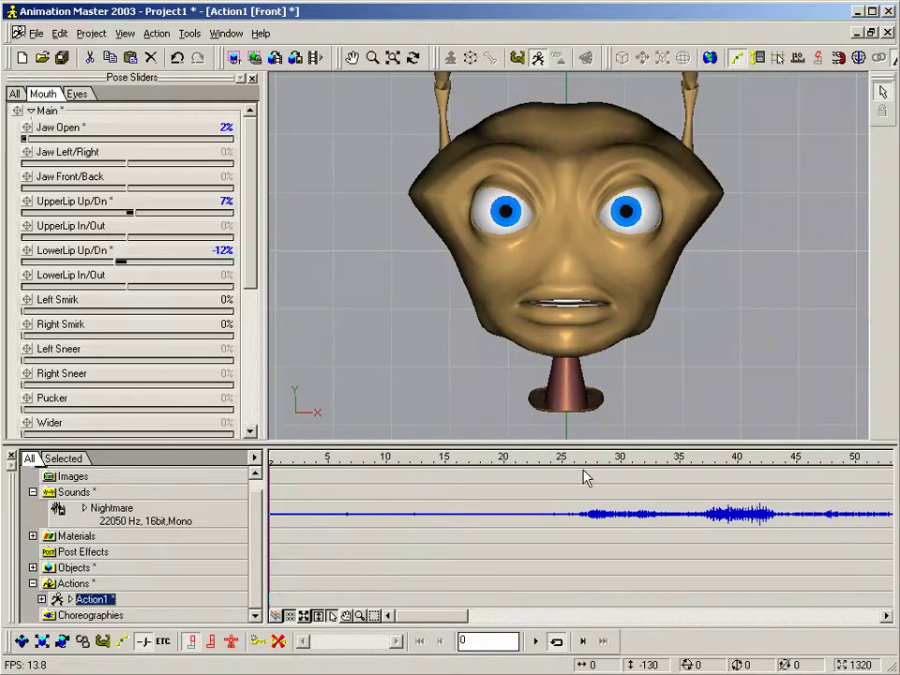
mouse_move(566, 458)
mouse_down()
mouse_move(526, 458)
mouse_move(574, 459)
mouse_up()
mouse_move(539, 462)
mouse_down()
mouse_move(654, 466)
mouse_move(562, 470)
mouse_up()
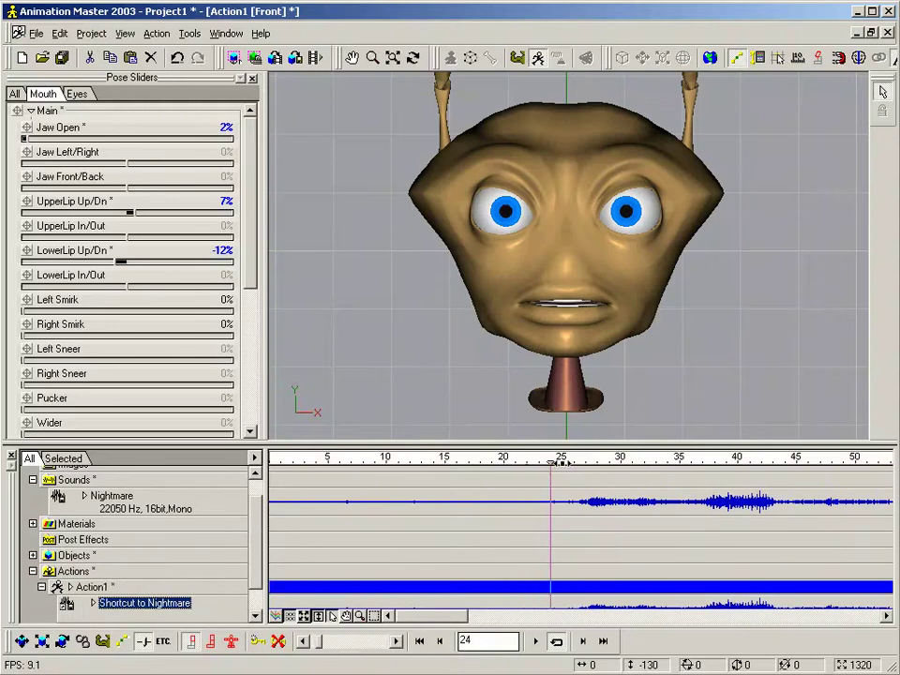
drag(258, 537, 257, 556)
mouse_move(562, 460)
mouse_down()
mouse_move(446, 472)
mouse_move(585, 474)
mouse_move(559, 478)
mouse_up()
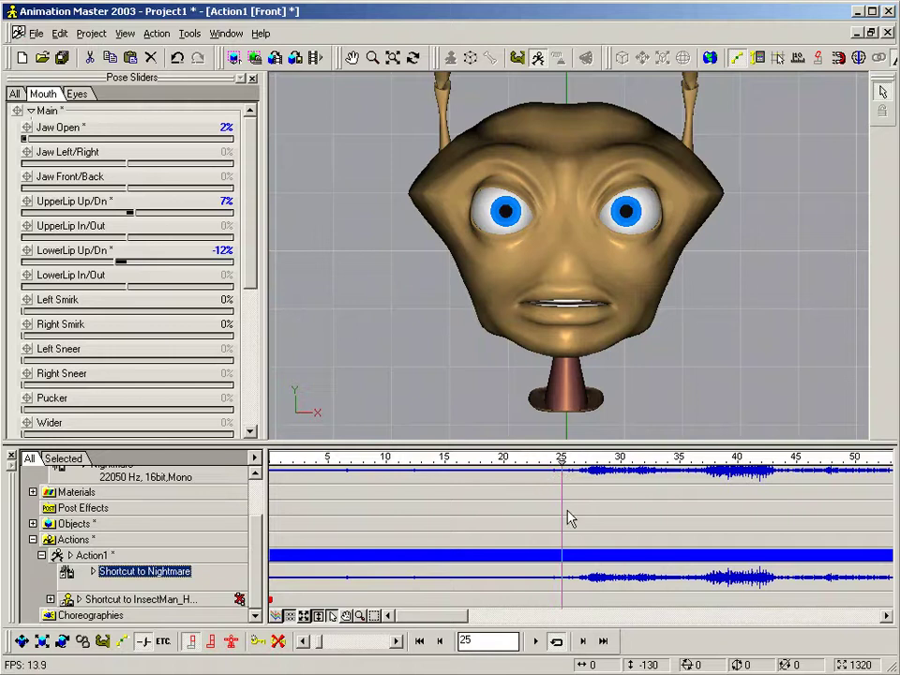
Check the Italian transcript in Snippets again, and move its window clear of the timeline.
key(alt+Tab)
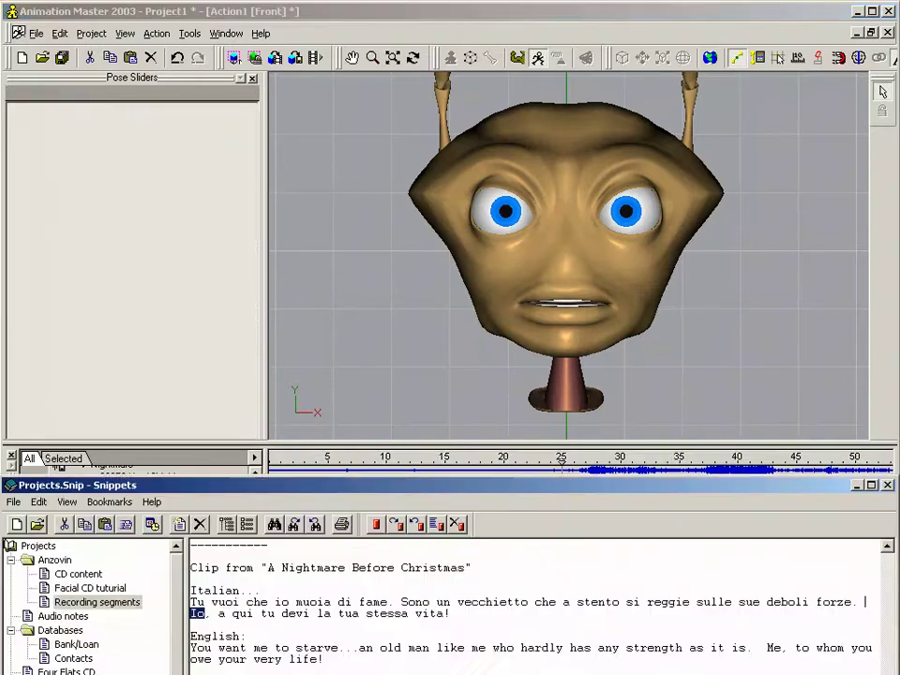
scroll(536, 608, up, 1)
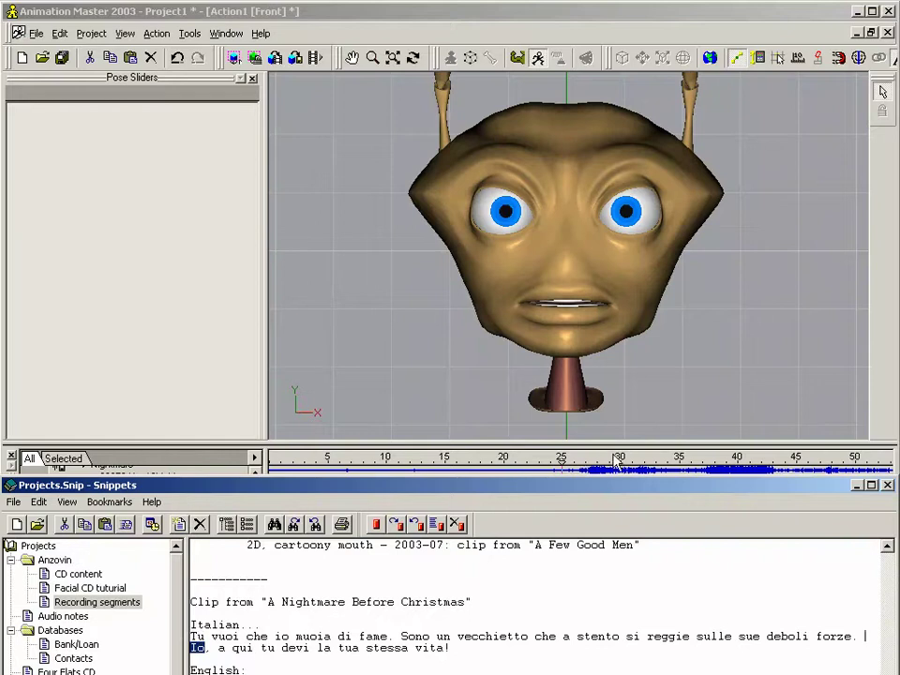
drag(607, 474, 603, 673)
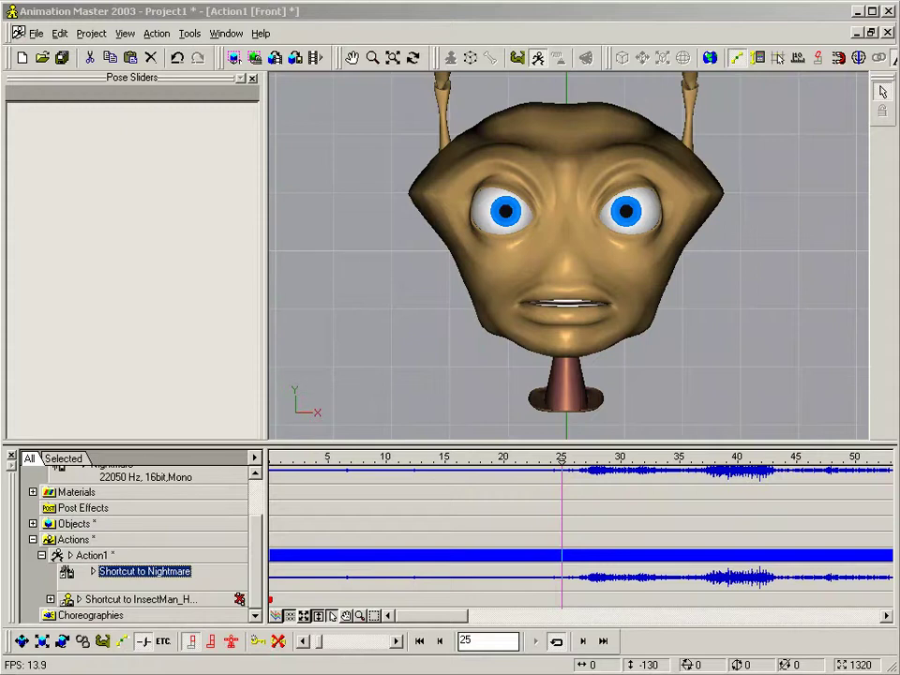
Expand the InsectMan_Head shortcut's User Properties in Action1 to view its keyed pose channels, and return to frame 0.
mouse_move(563, 463)
mouse_down()
mouse_move(537, 469)
mouse_move(551, 469)
mouse_up()
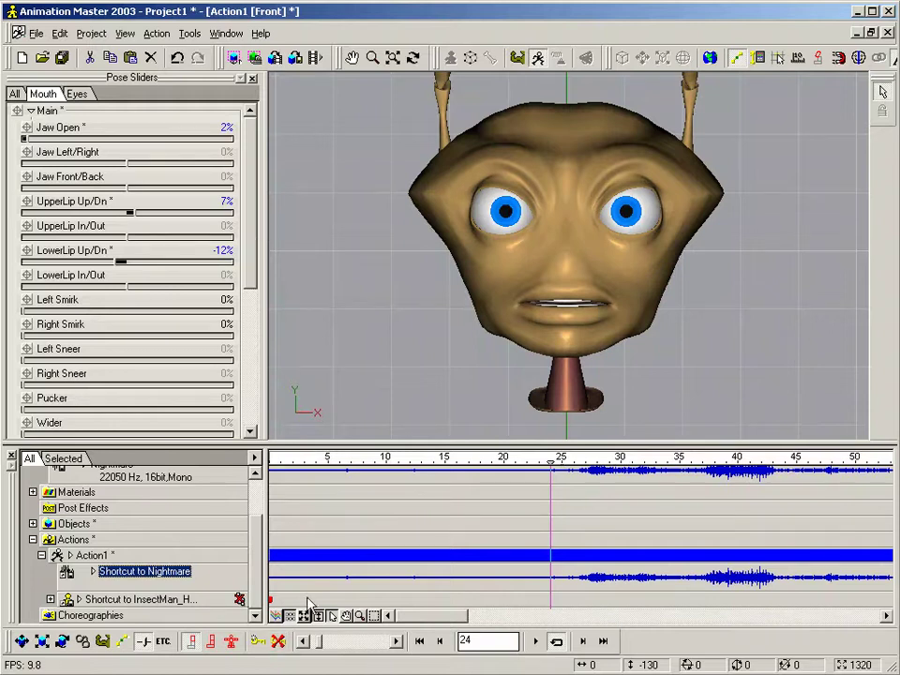
click(50, 599)
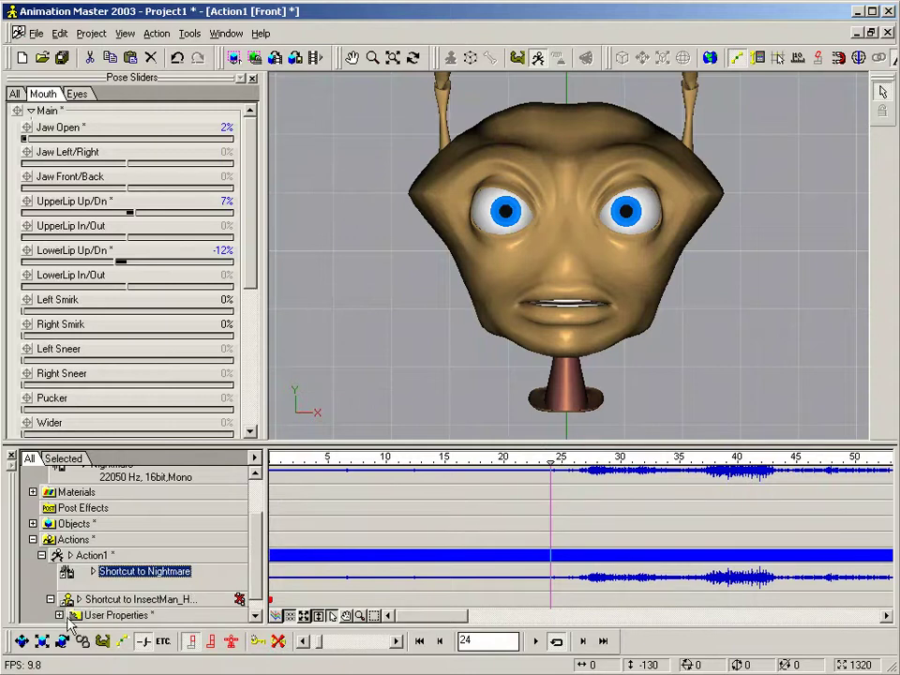
click(60, 615)
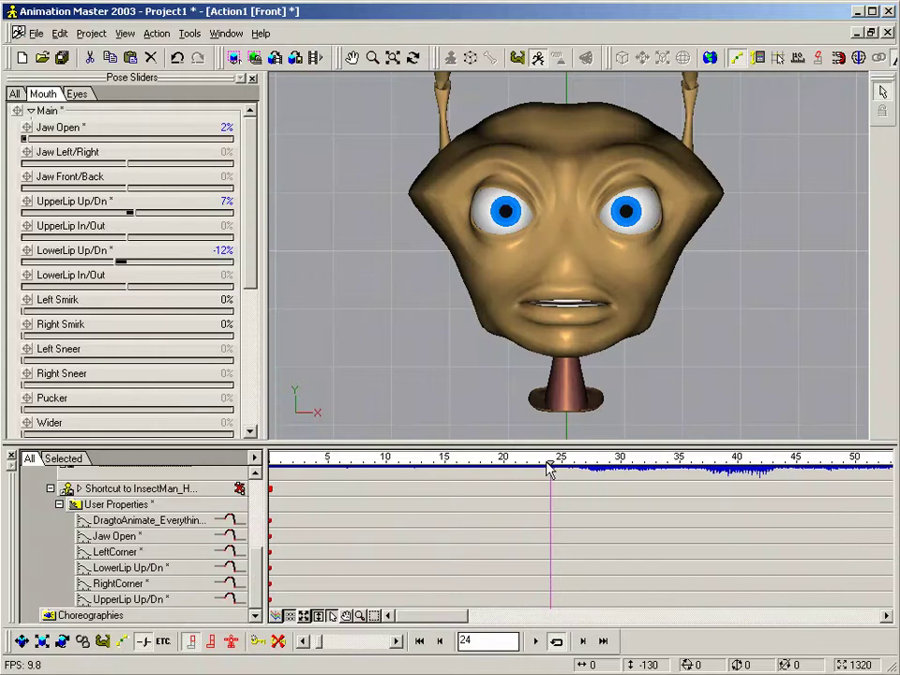
drag(550, 466, 271, 466)
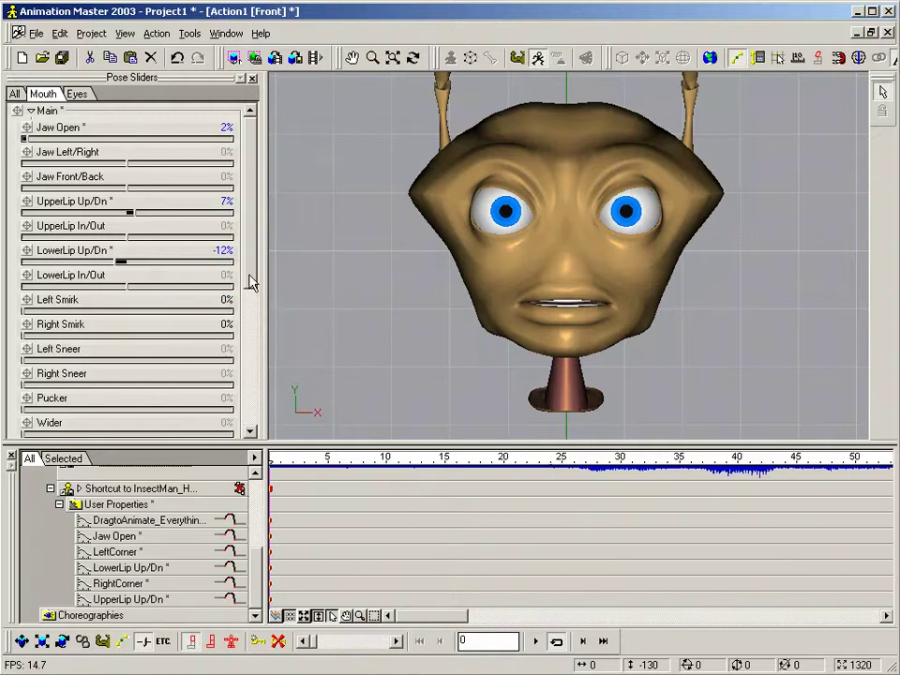
Key Jaw Open at 2% and Jaw Left/Right, Jaw Front/Back, UpperLip In/Out and LowerLip In/Out at 0% on frame 0.
click(224, 129)
key(Return)
click(226, 127)
key(Tab)
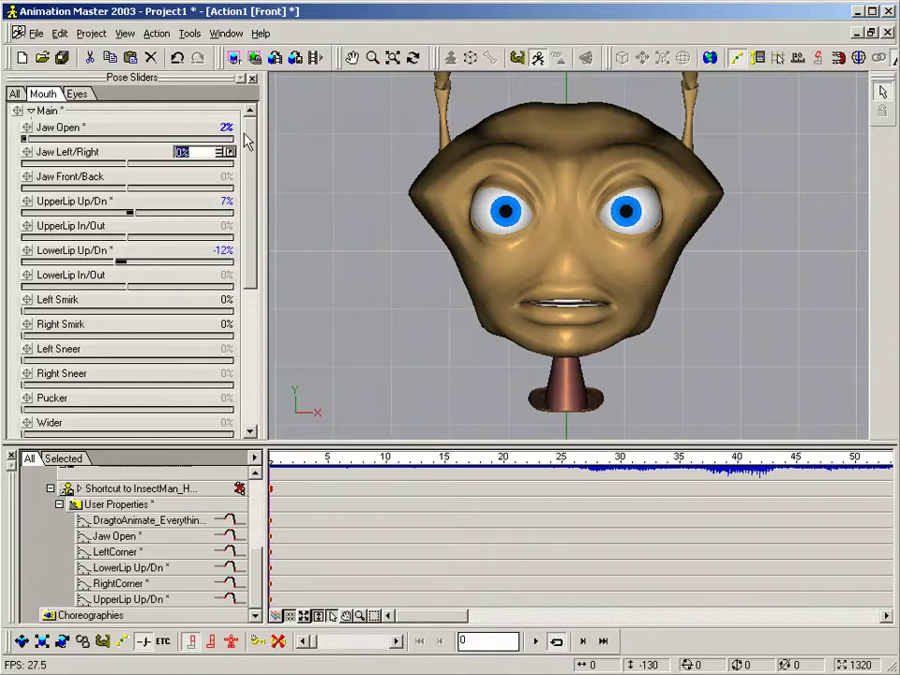
key(Return)
click(232, 178)
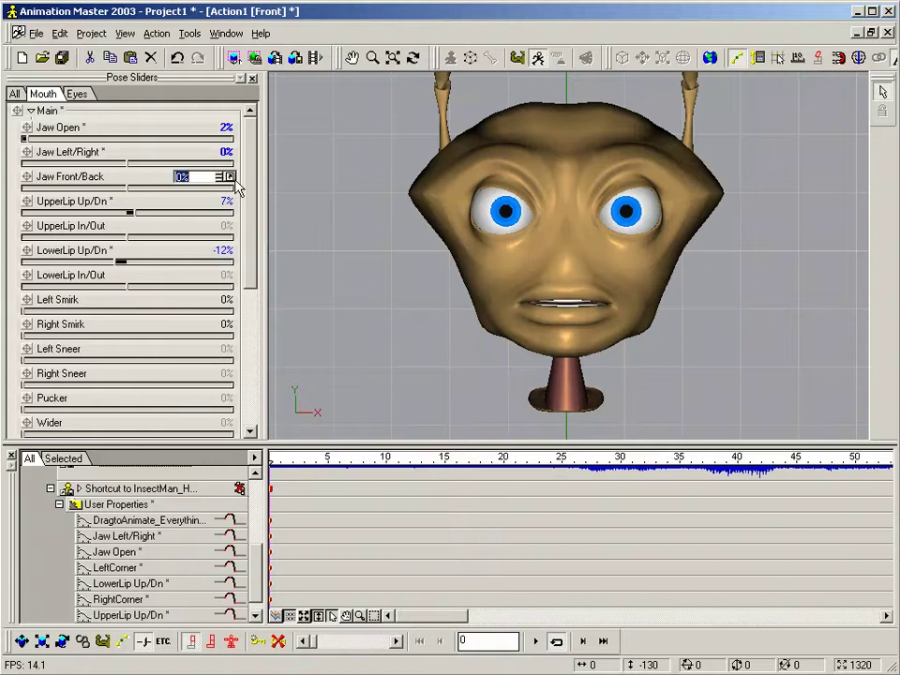
key(Return)
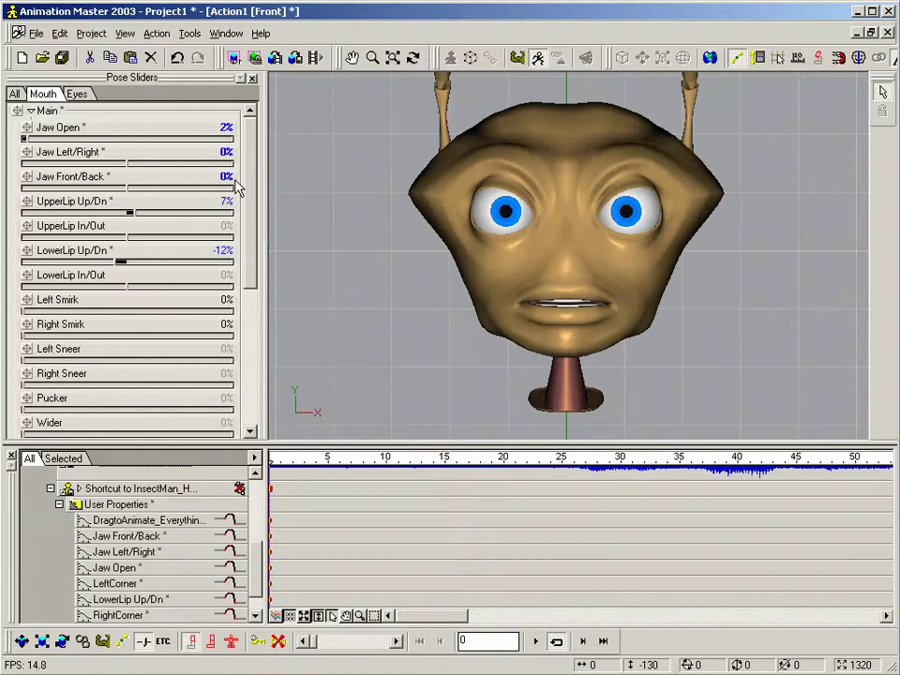
click(226, 226)
key(Return)
click(229, 275)
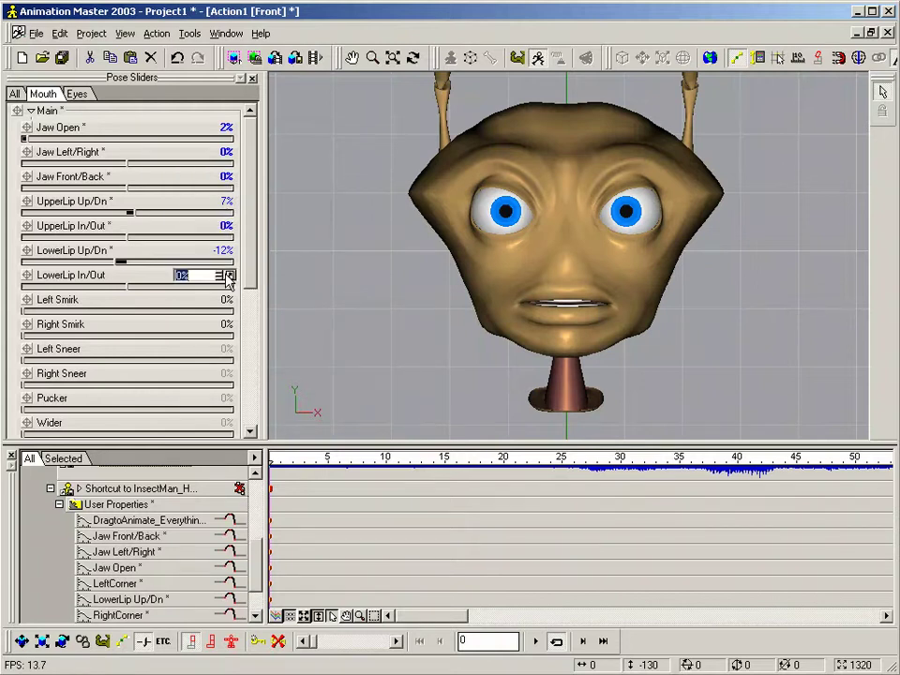
key(Return)
Key the remaining Main poses at 0% on frame 0: both Smirks, both Sneers, Pucker, Wider and Press.
click(231, 300)
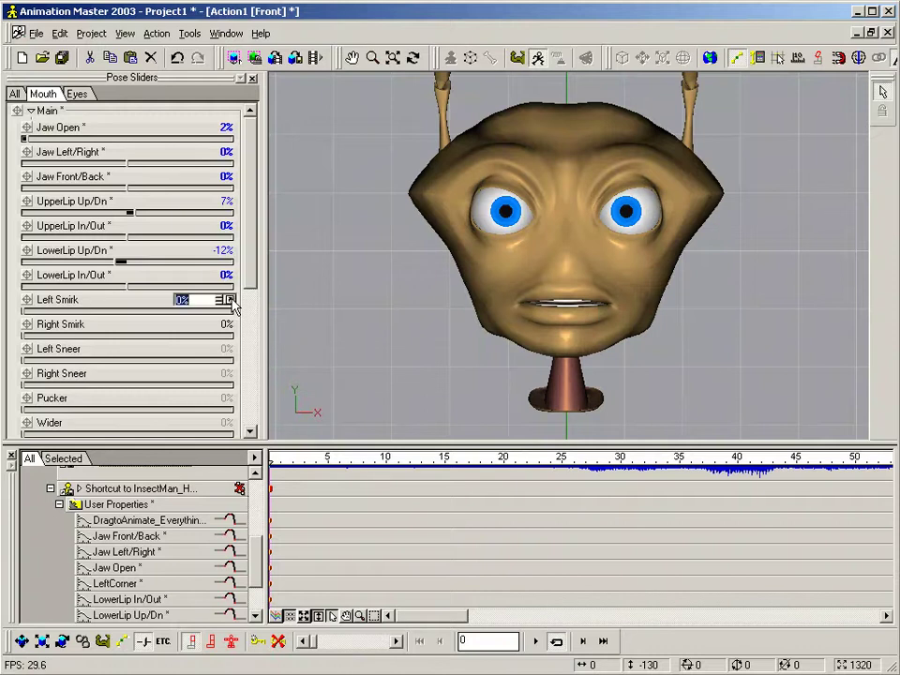
key(Tab)
key(Tab)
key(Tab)
key(Tab)
key(Tab)
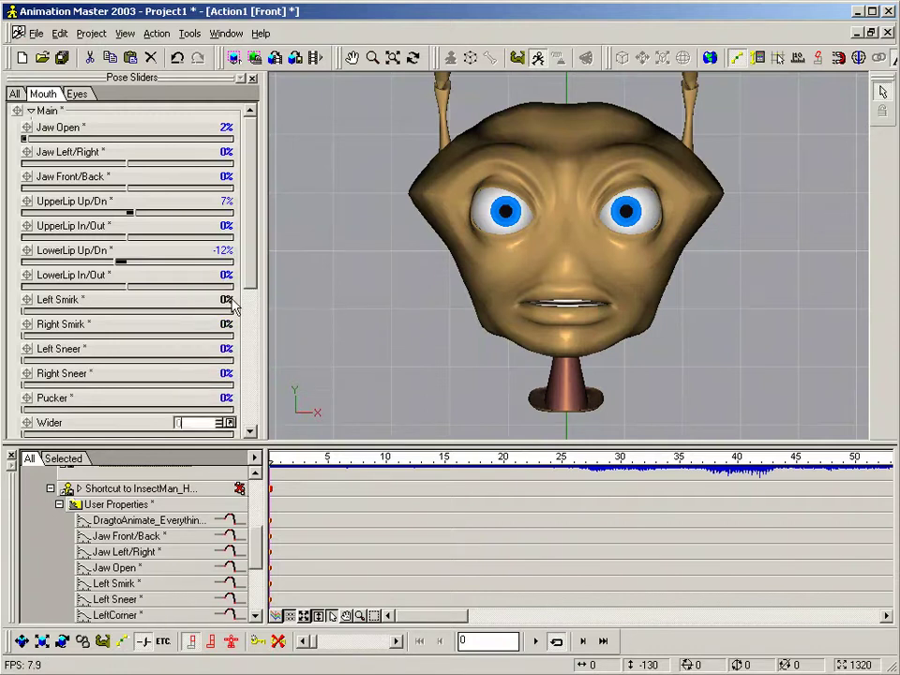
key(Tab)
drag(257, 275, 252, 347)
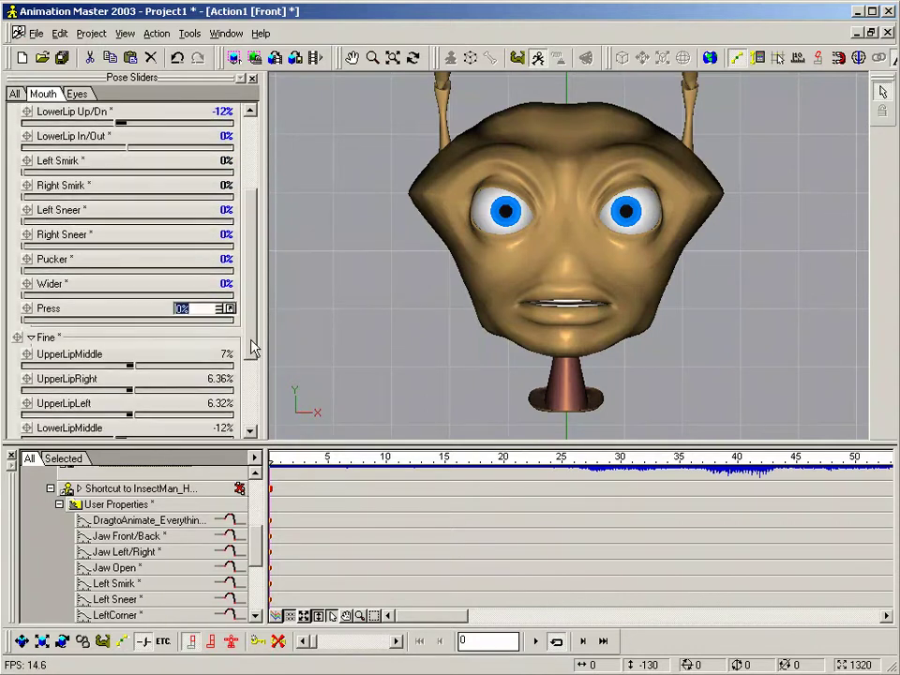
key(Return)
drag(253, 253, 266, 114)
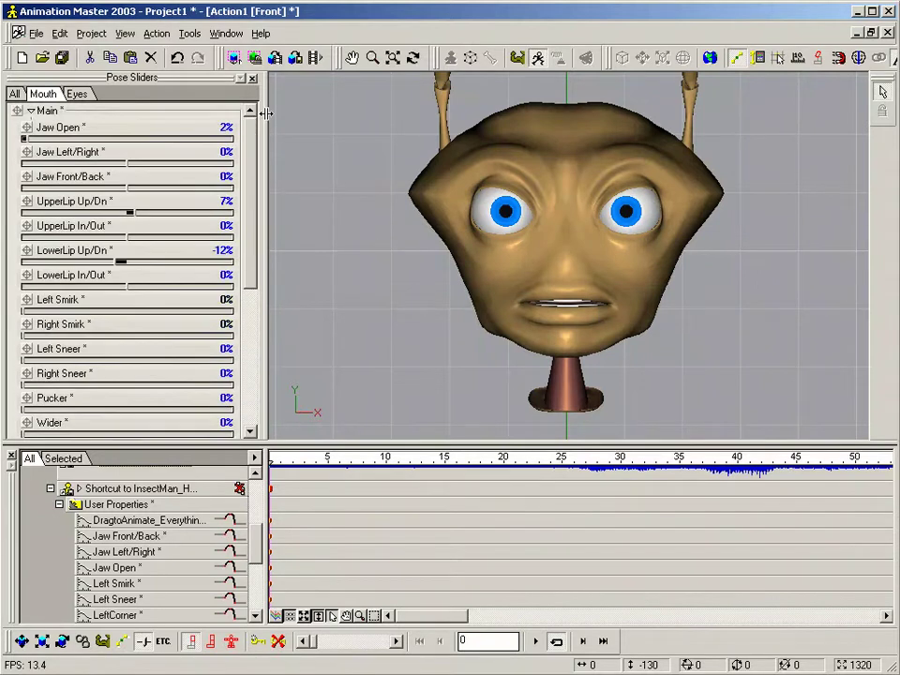
Set a keyframe on all InsectMan_Head pose channels at frame 22, holding the initial mouth pose before the speech starts.
mouse_move(256, 536)
mouse_down()
mouse_move(254, 589)
mouse_move(259, 539)
mouse_up()
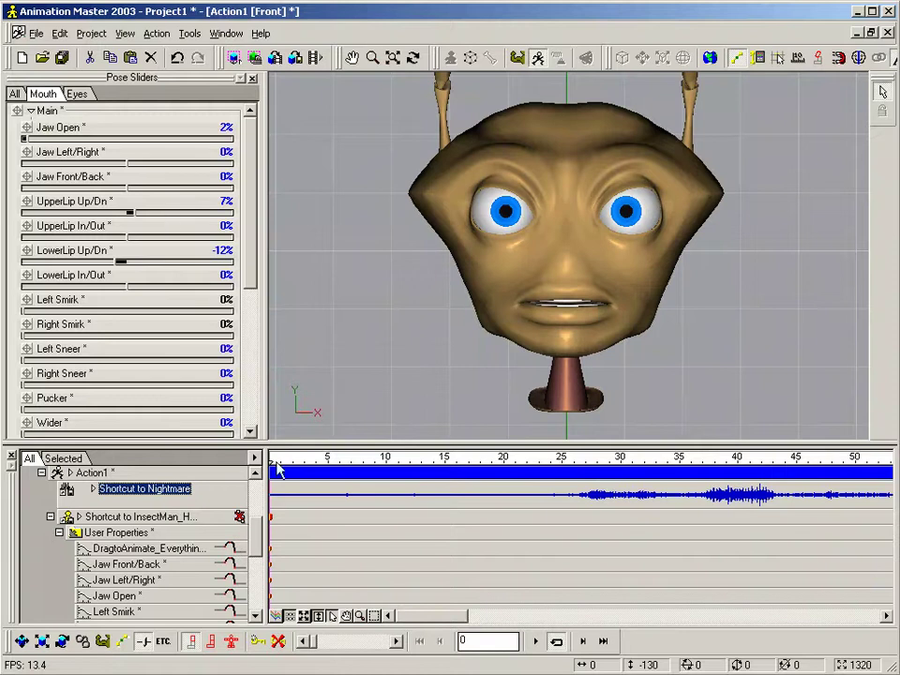
mouse_move(274, 461)
mouse_down()
mouse_move(556, 463)
mouse_move(576, 471)
mouse_move(544, 476)
mouse_move(575, 481)
mouse_up()
key(Left)
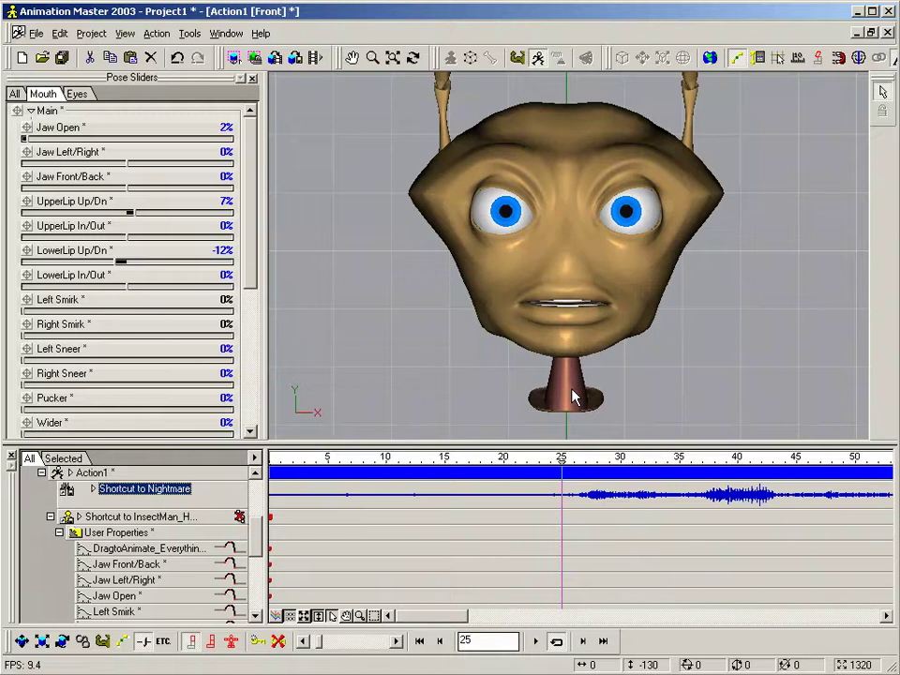
key(Left)
key(Left)
key(Left)
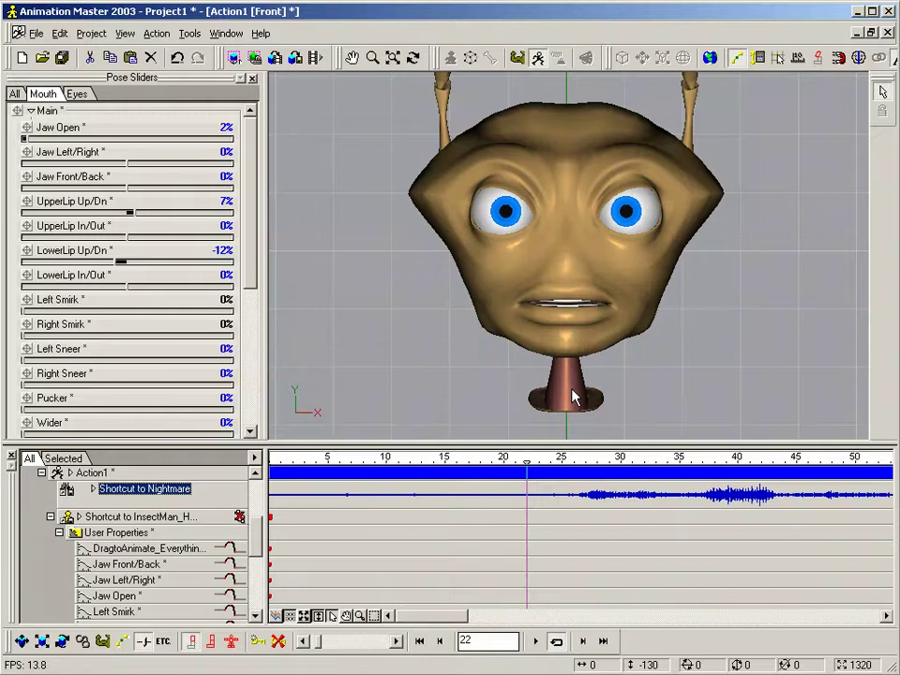
key(k)
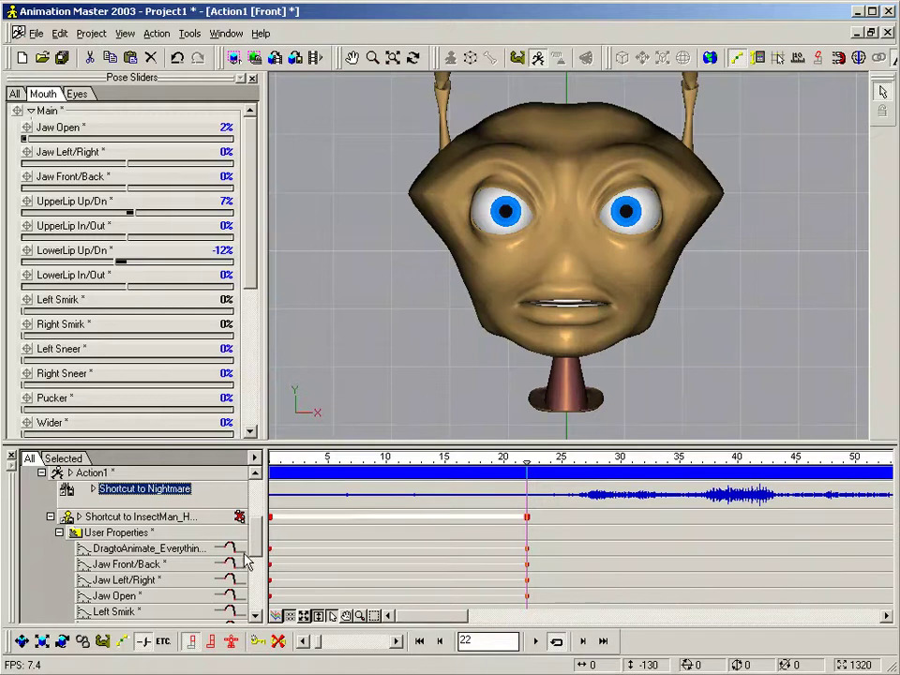
drag(256, 535, 258, 483)
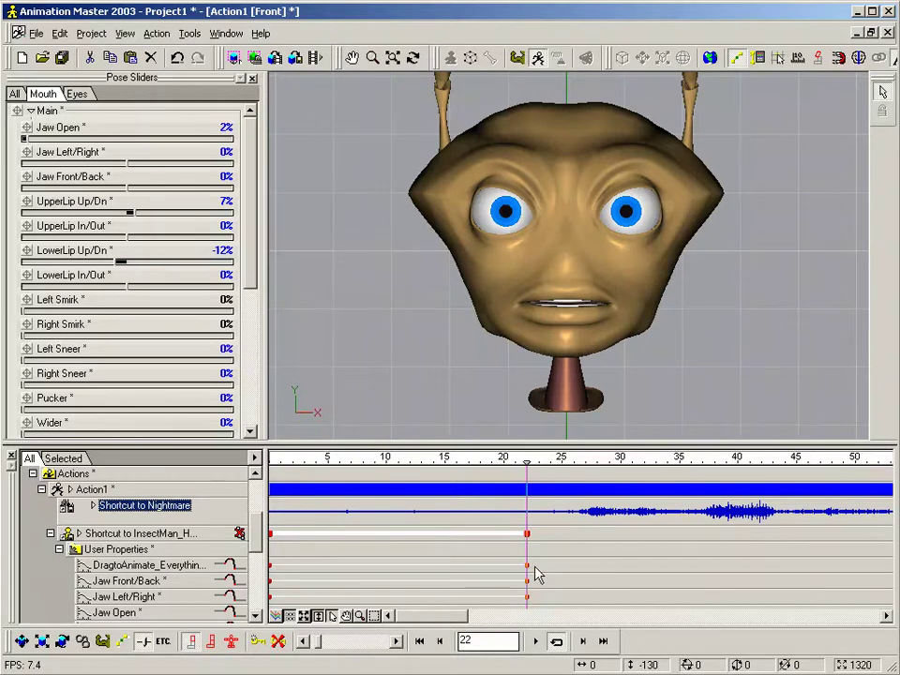
drag(254, 523, 257, 541)
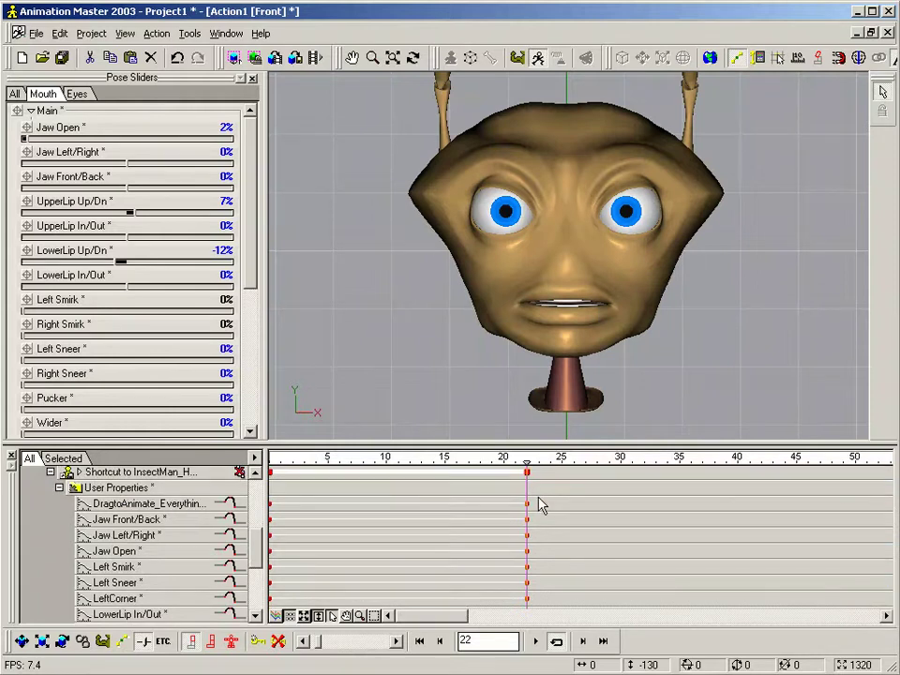
mouse_move(258, 542)
mouse_down()
mouse_move(253, 515)
mouse_move(253, 541)
mouse_up()
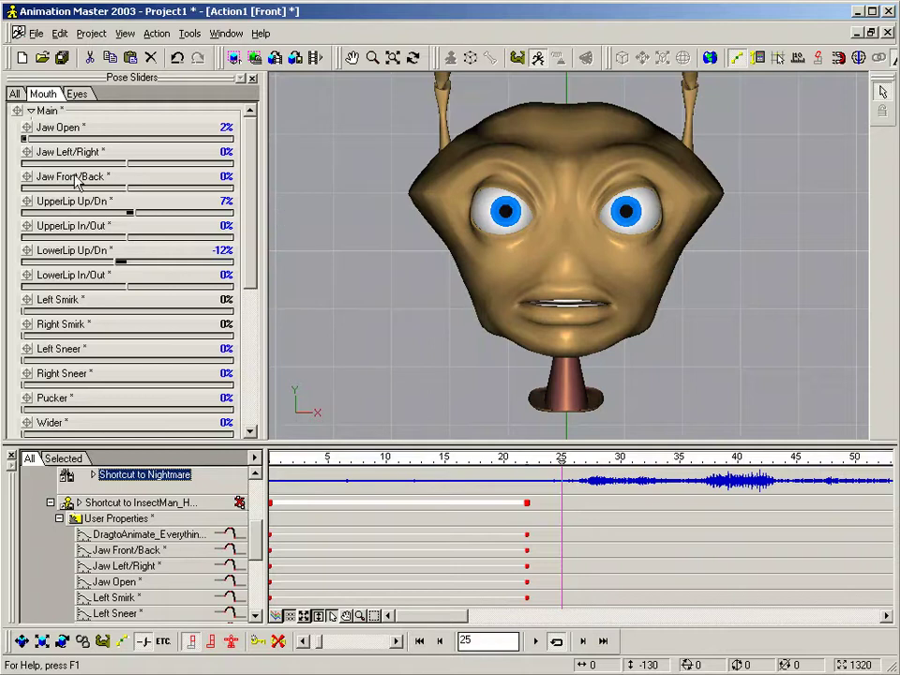
At frame 25, set Jaw Open to 0%, UpperLip Up/Dn to 16%, LowerLip Up/Dn to -27% and Pucker to 35%, keying all channels.
drag(28, 141, 20, 146)
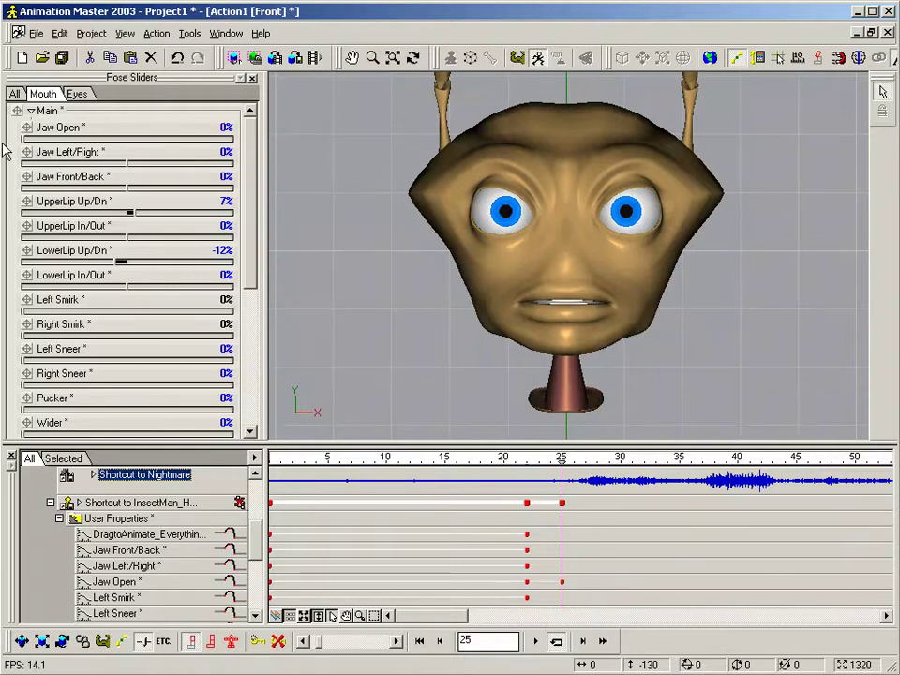
scroll(188, 218, down, 1)
drag(27, 408, 74, 408)
drag(137, 206, 146, 202)
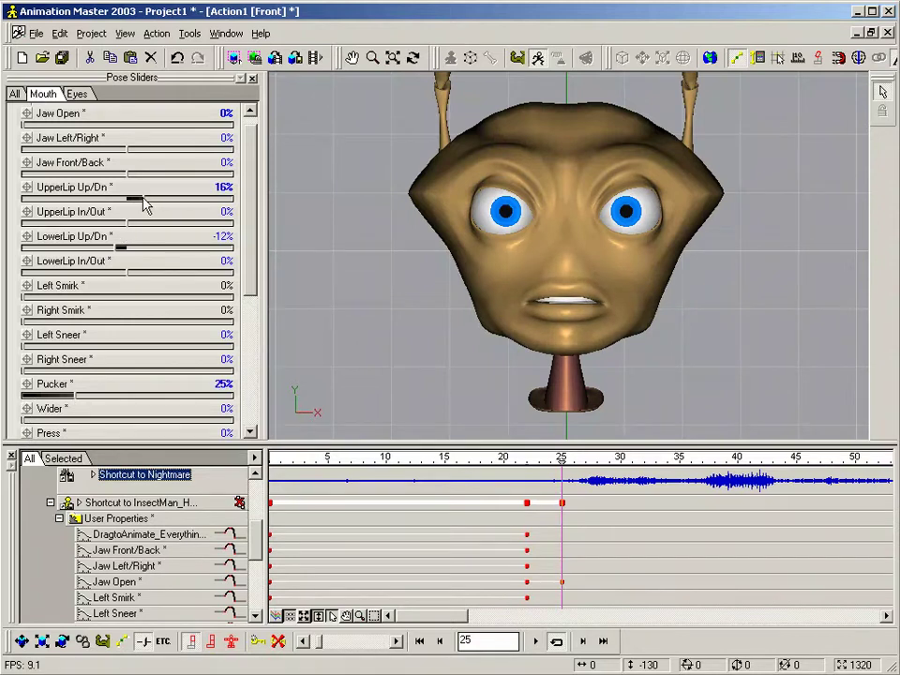
drag(120, 253, 111, 261)
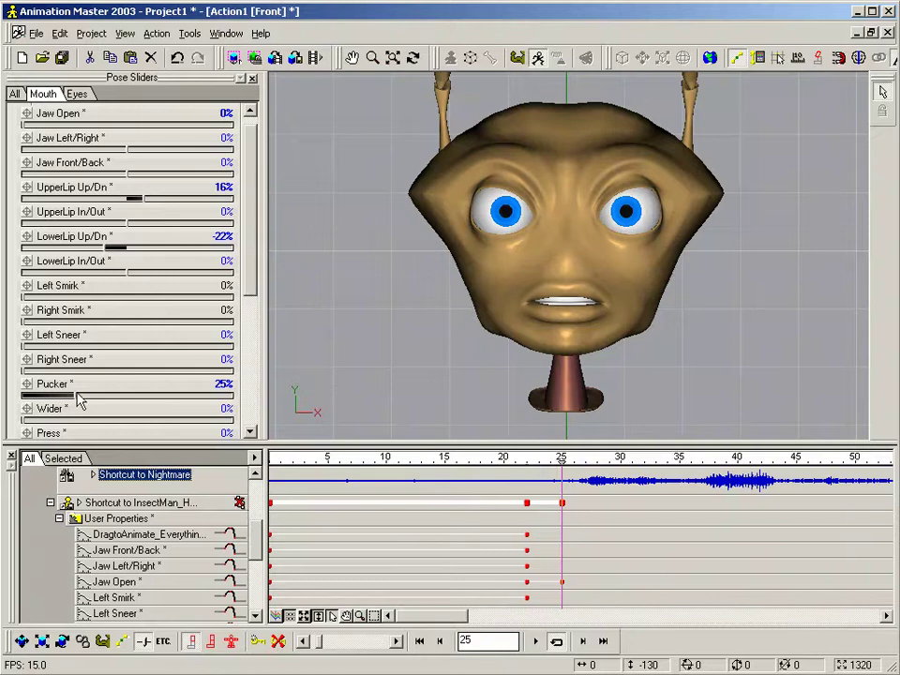
drag(81, 400, 99, 401)
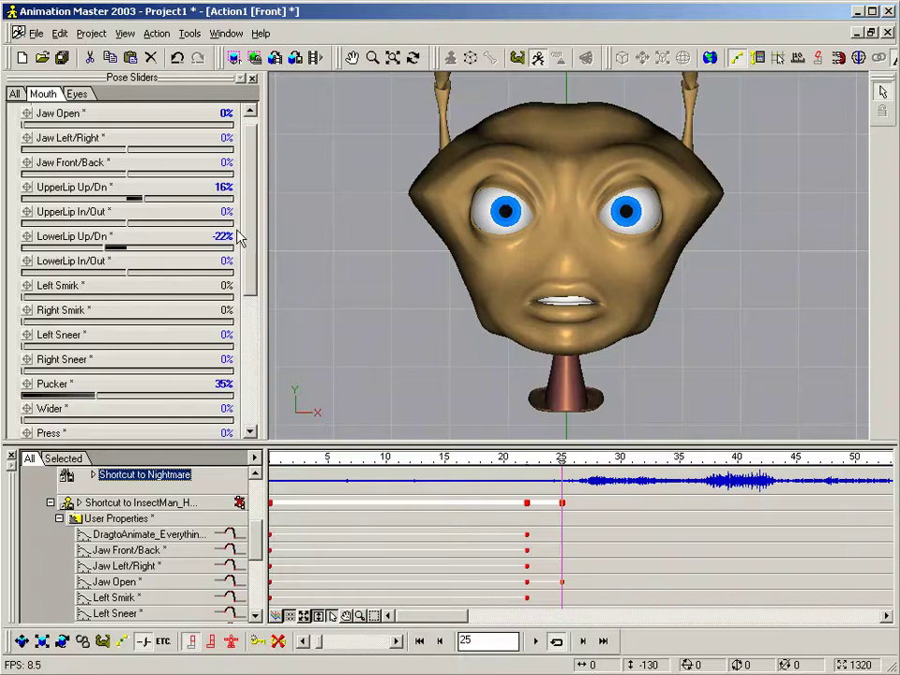
drag(109, 246, 101, 247)
key(Return)
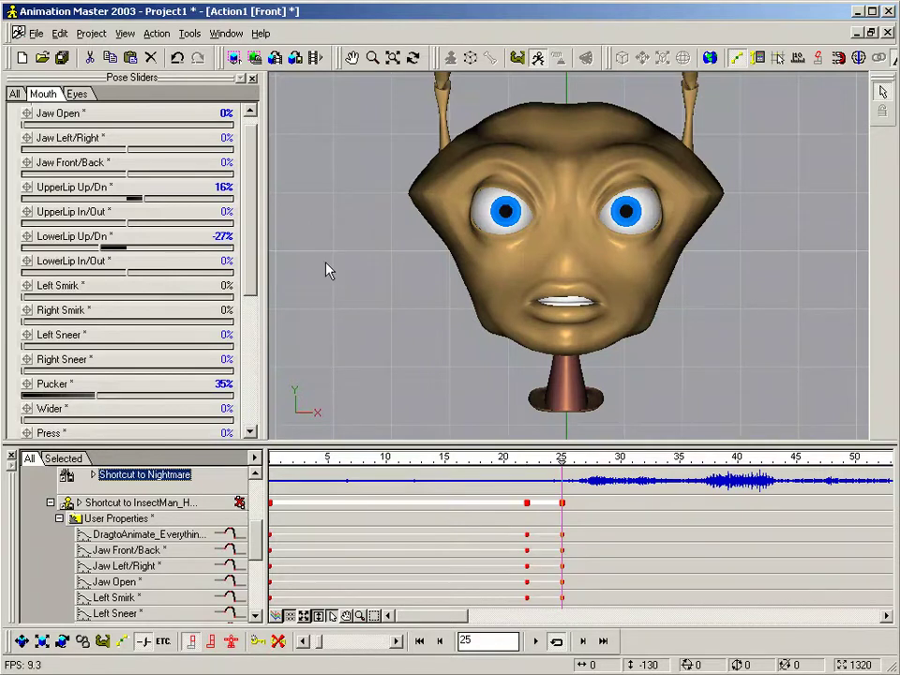
Step back and forth through frames 25 to 28 to examine the first speech sound against the waveform.
key(minus)
key(plus)
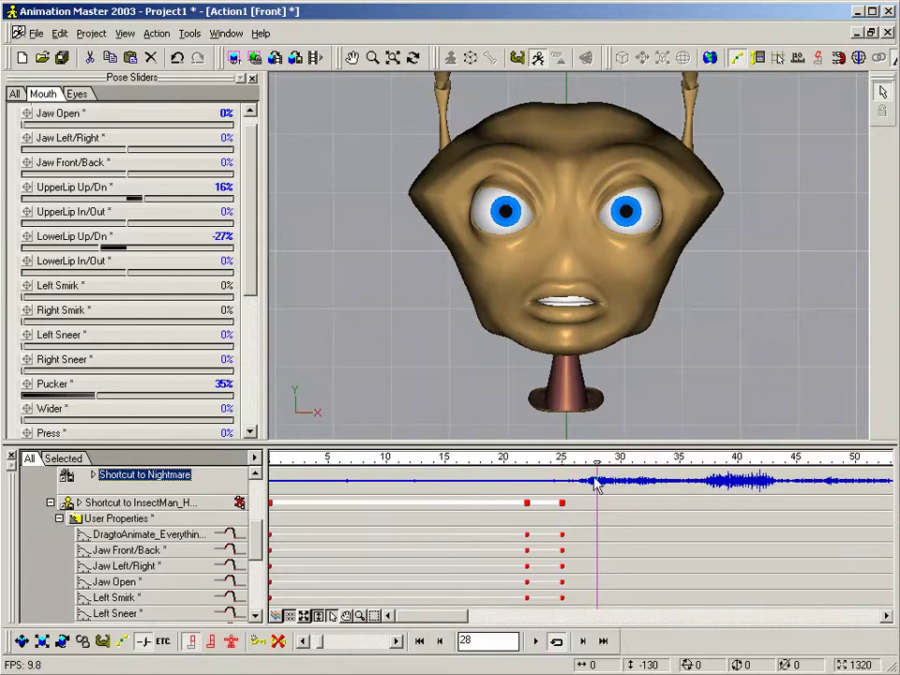
key(minus)
key(minus)
key(minus)
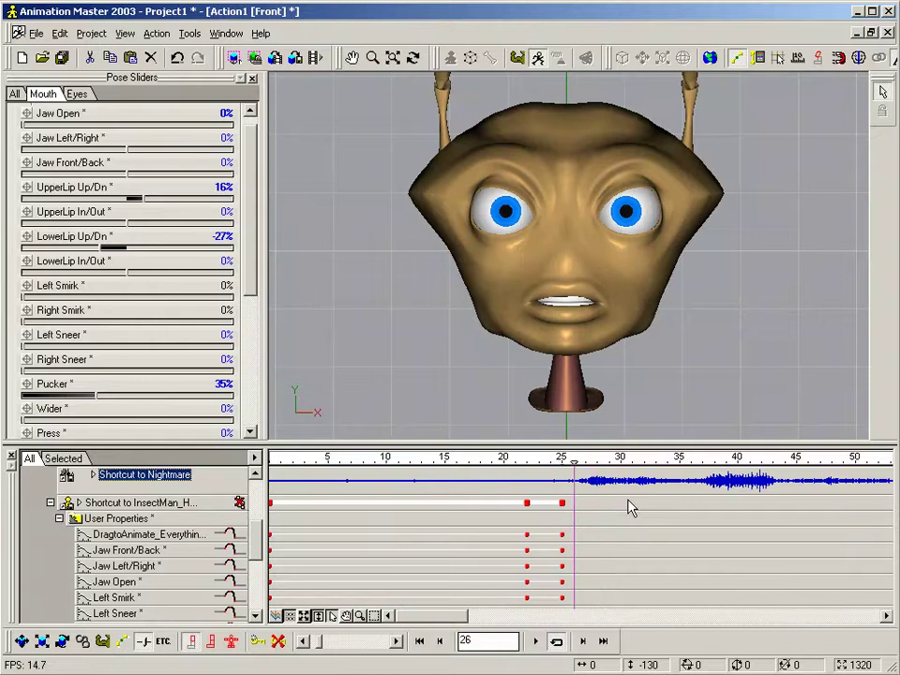
key(Right)
key(Right)
key(Right)
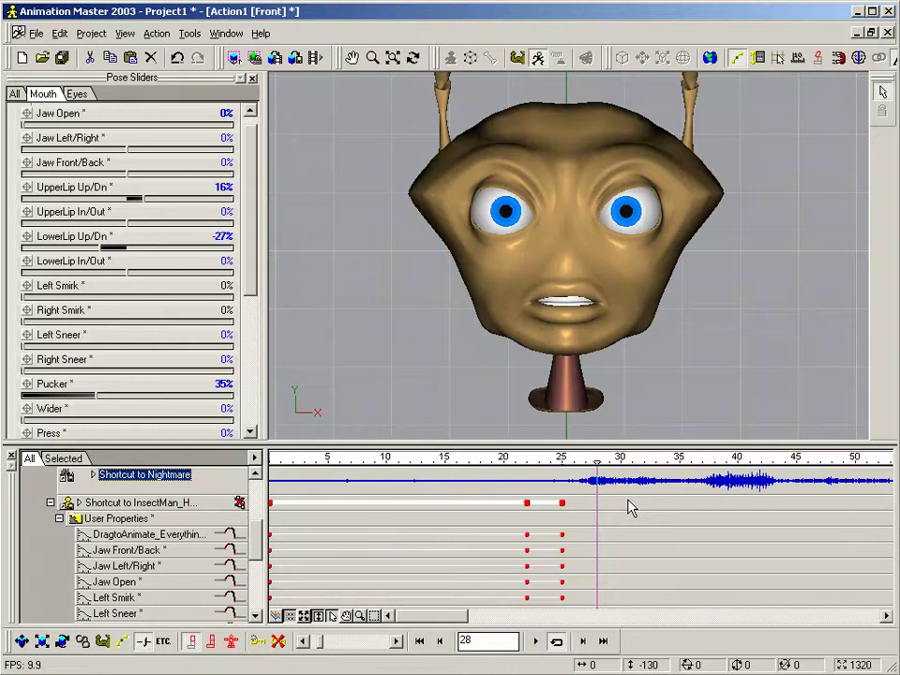
key(Left)
key(Left)
key(Left)
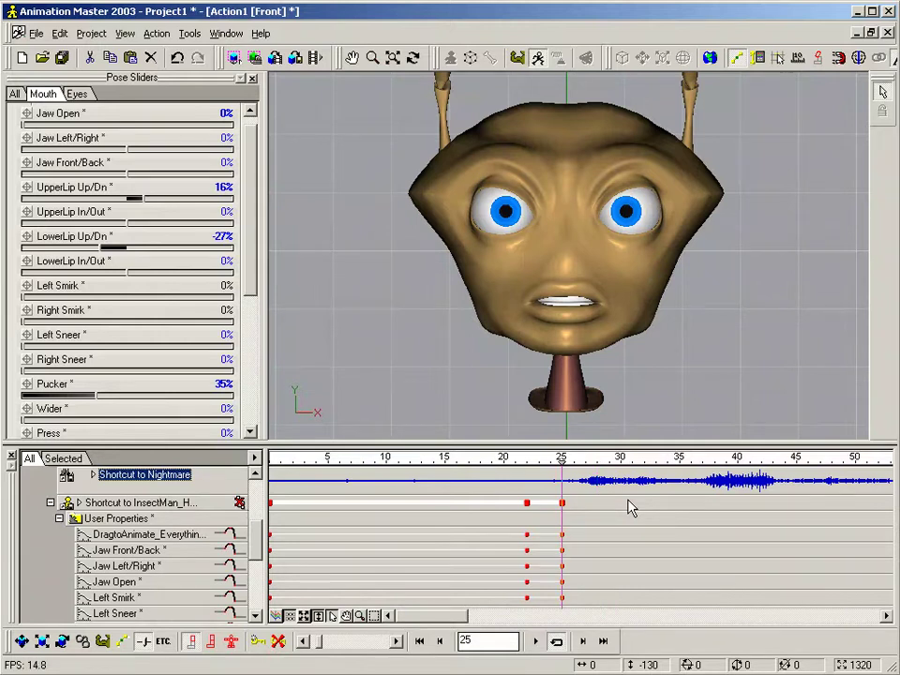
At frame 28, set Jaw Open to 5% and Pucker to 71%, and key all pose channels.
key(Right)
key(Right)
key(Right)
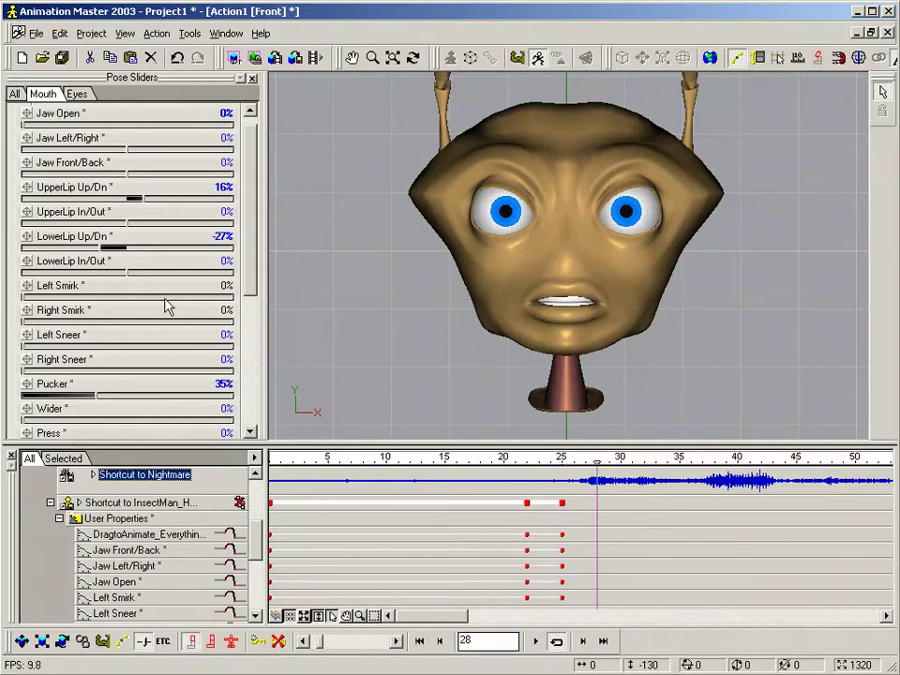
drag(26, 125, 31, 124)
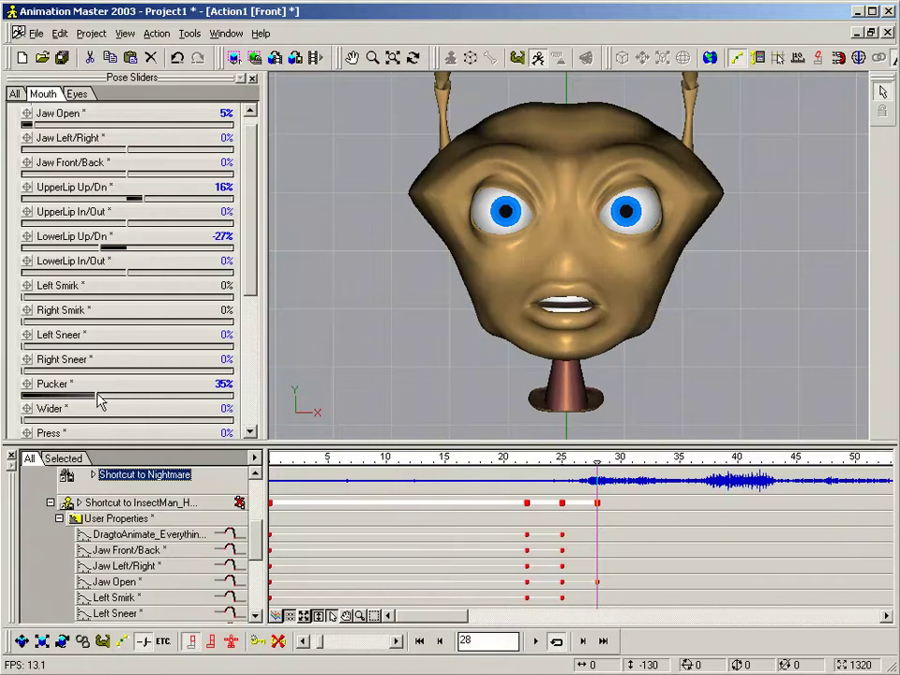
drag(96, 396, 173, 394)
At frame 31, set Jaw Open to 10% and reduce Pucker to 46%.
key(plus)
key(plus)
key(plus)
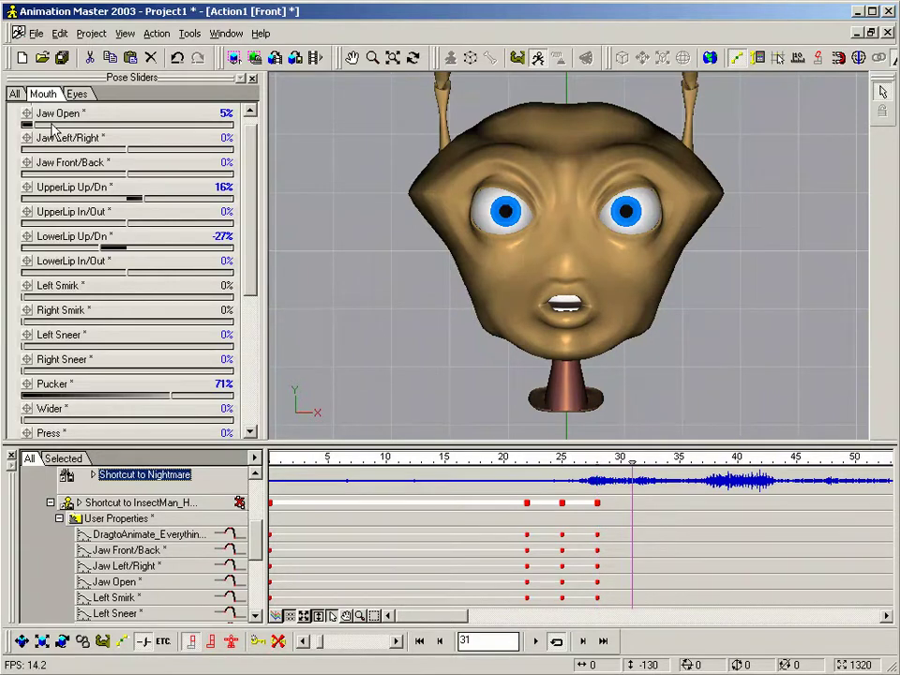
drag(33, 126, 36, 101)
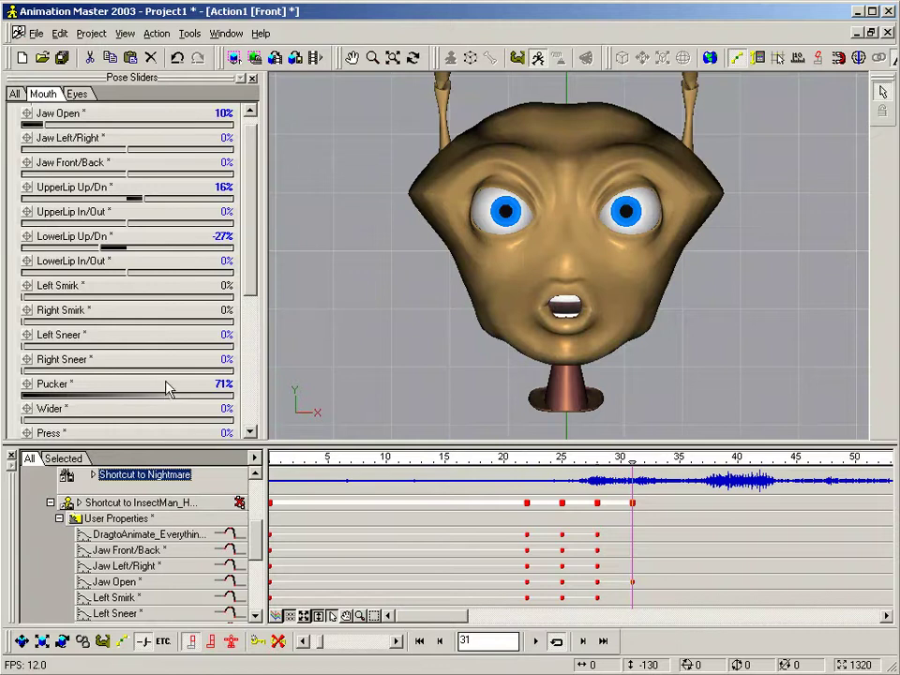
drag(173, 403, 121, 408)
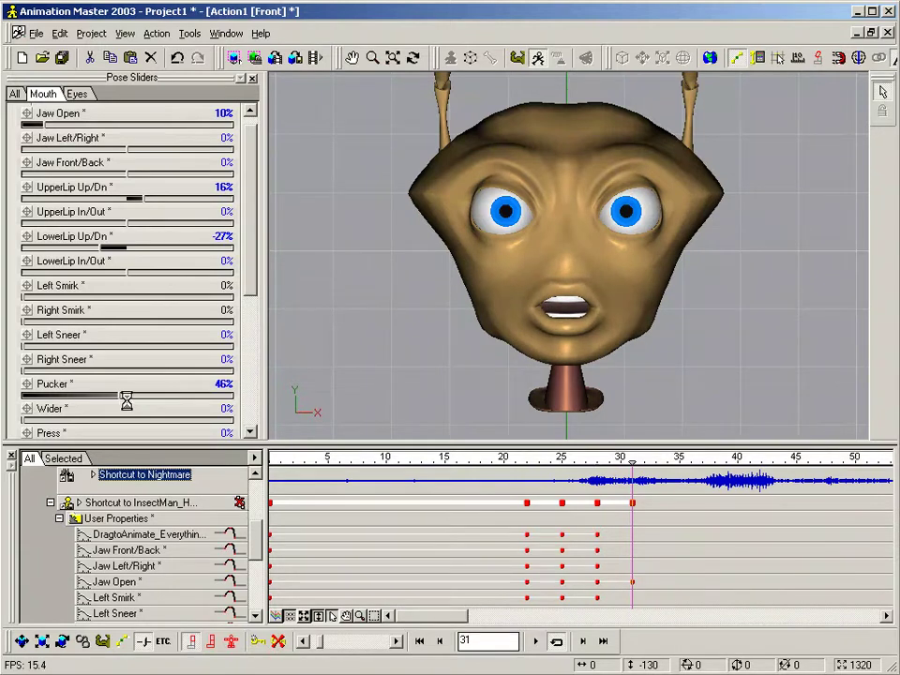
Step back to frame 27 and forward to frame 35 to review the mouth motion against the sound.
key(minus)
key(minus)
key(minus)
key(minus)
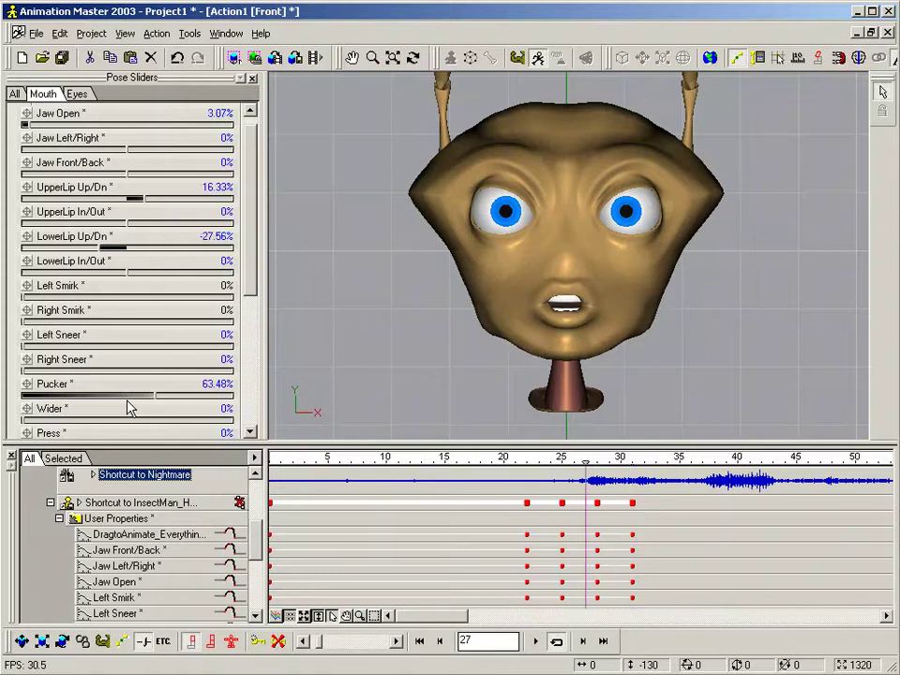
key(plus)
key(plus)
key(plus)
key(plus)
key(plus)
key(plus)
key(plus)
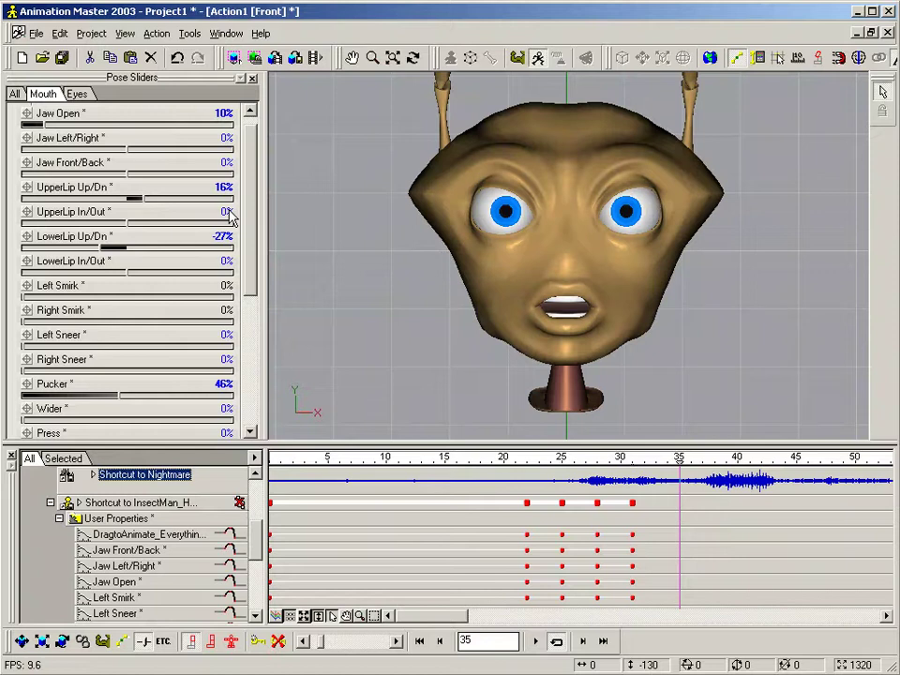
At frame 35, set UpperLip Up/Dn to 26%, LowerLip Up/Dn to -1%, LowerLip In/Out to 44.44% and Jaw Open to 5%.
drag(37, 125, 16, 134)
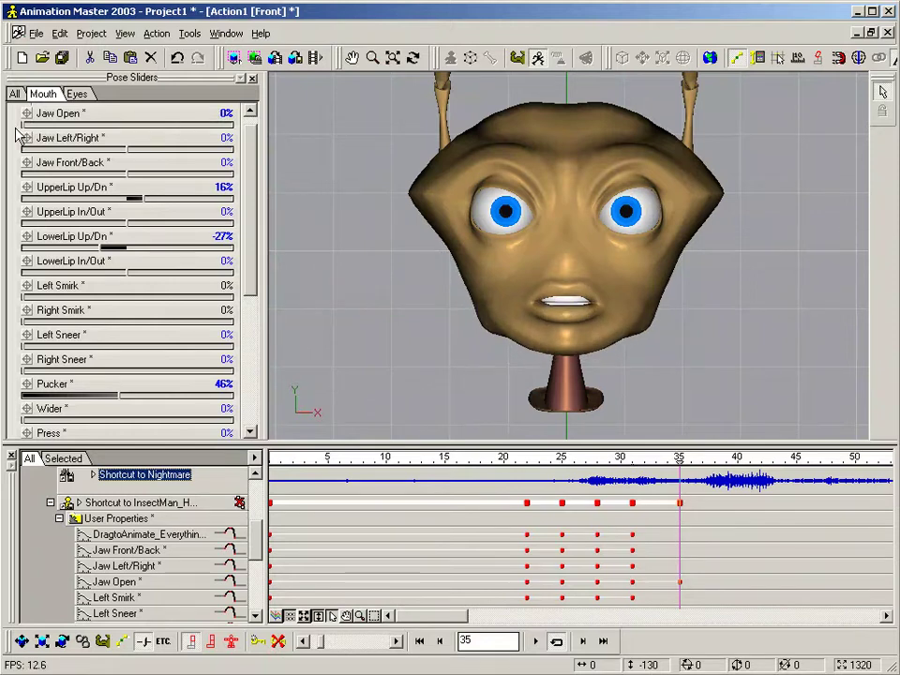
drag(116, 249, 128, 252)
drag(144, 209, 158, 207)
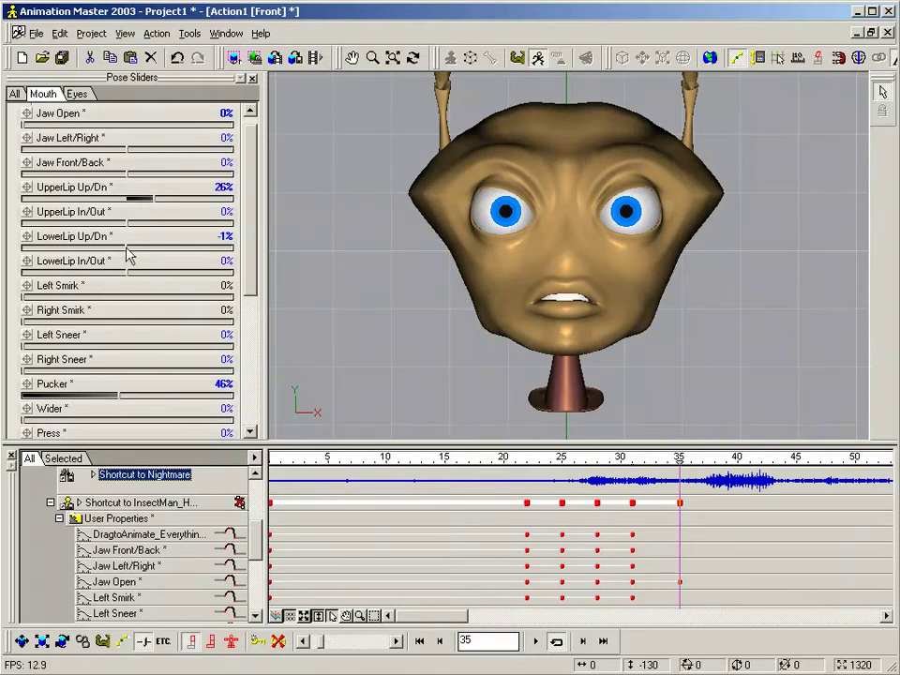
drag(132, 274, 132, 273)
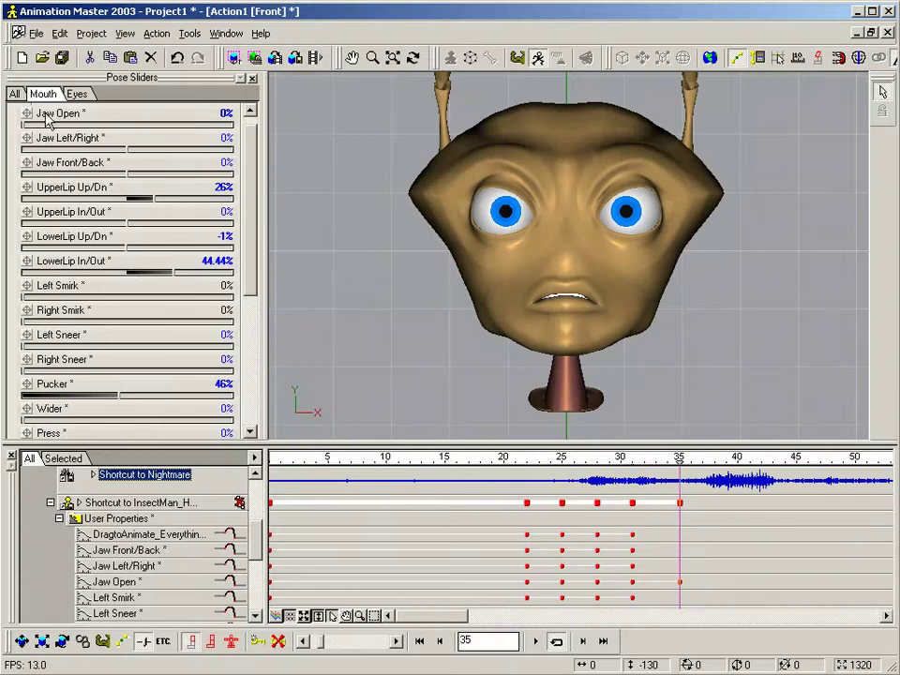
click(33, 128)
drag(33, 128, 32, 128)
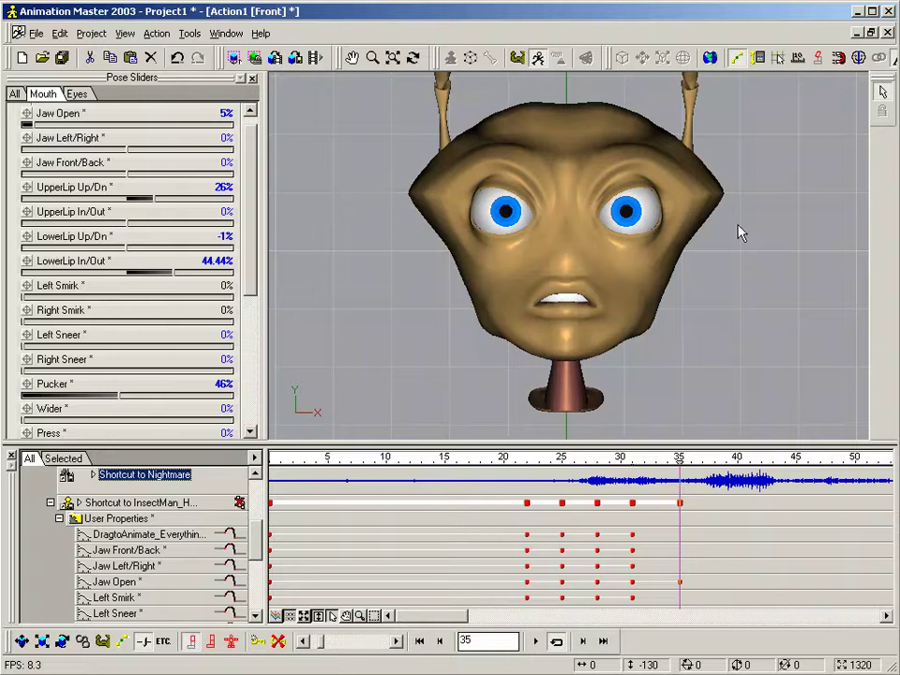
At frame 35, raise LowerLip In/Out to 77% while viewing the mouth close up from a three-quarter angle.
key(t)
drag(774, 238, 751, 237)
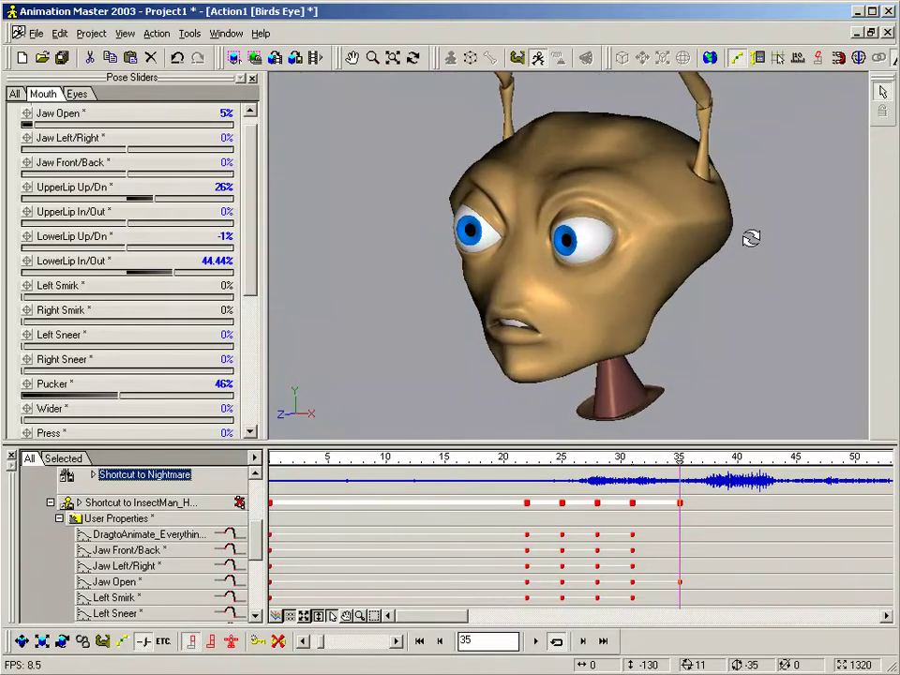
right_click(716, 304)
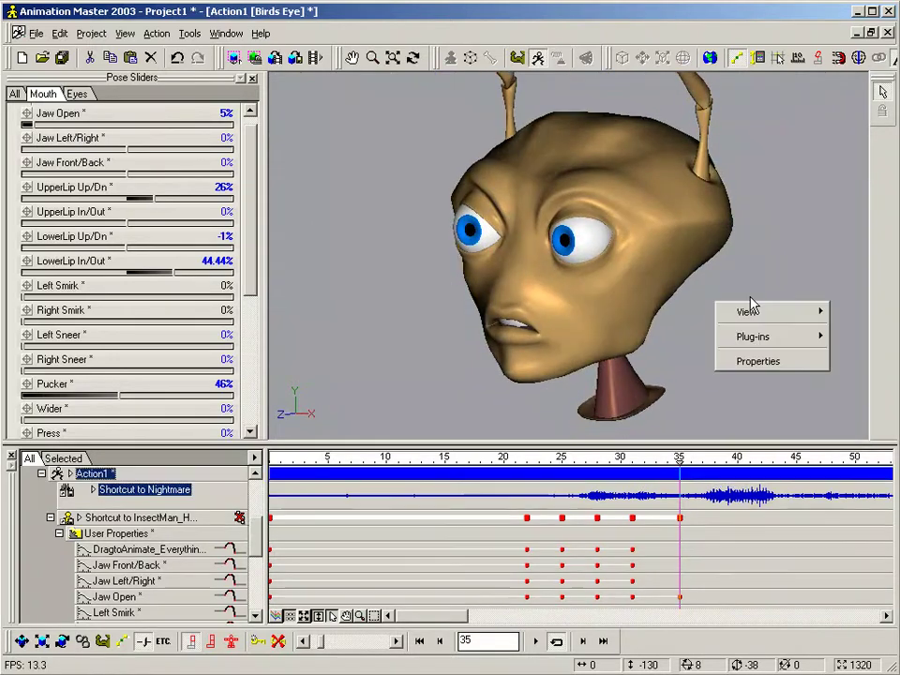
click(687, 315)
scroll(679, 341, up, 3)
key(m)
drag(688, 321, 702, 226)
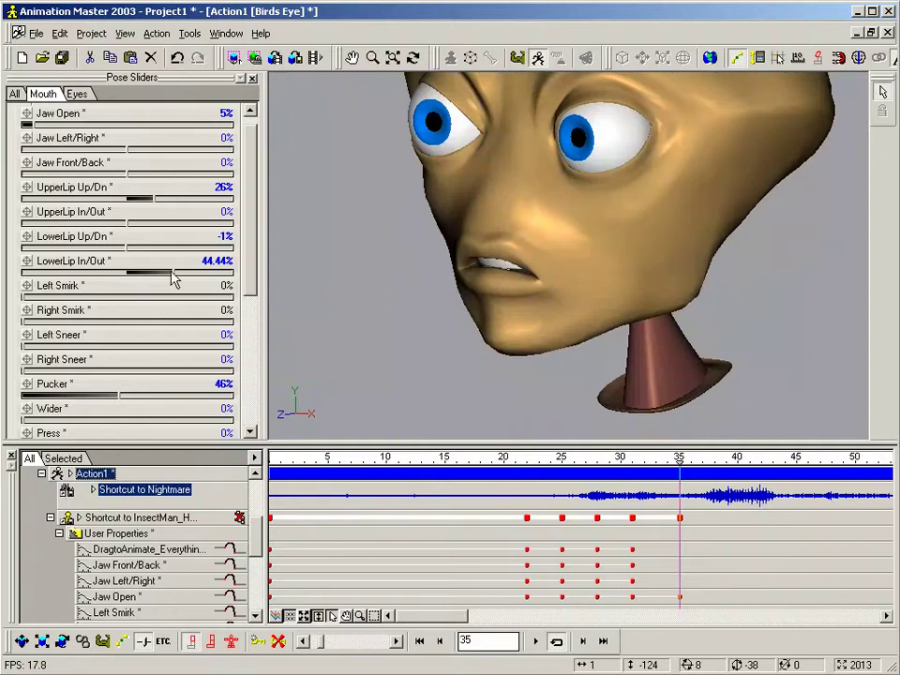
drag(177, 274, 222, 279)
key(t)
drag(670, 318, 638, 296)
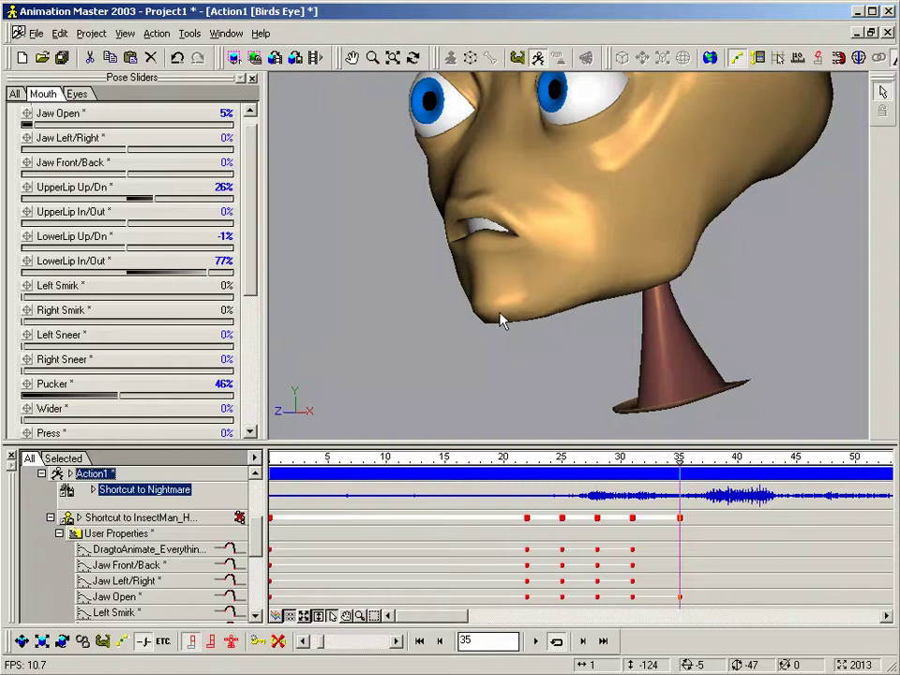
Set LowerLip In/Out to 83% at frame 35 and key all pose channels there.
mouse_move(209, 273)
mouse_down()
mouse_move(191, 274)
mouse_move(221, 279)
mouse_up()
right_drag(557, 281, 572, 270)
middle_drag(572, 270, 637, 301)
scroll(634, 302, down, 2)
drag(635, 296, 624, 316)
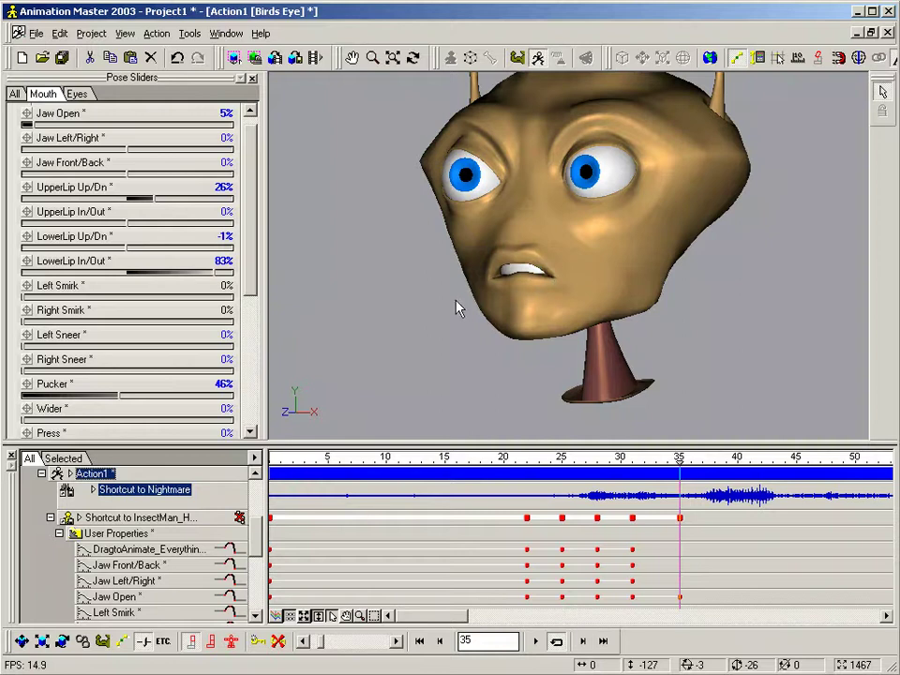
key(Insert)
Step back frame by frame from frame 35 to frame 26 to check the mouth timing against the waveform.
drag(251, 275, 252, 279)
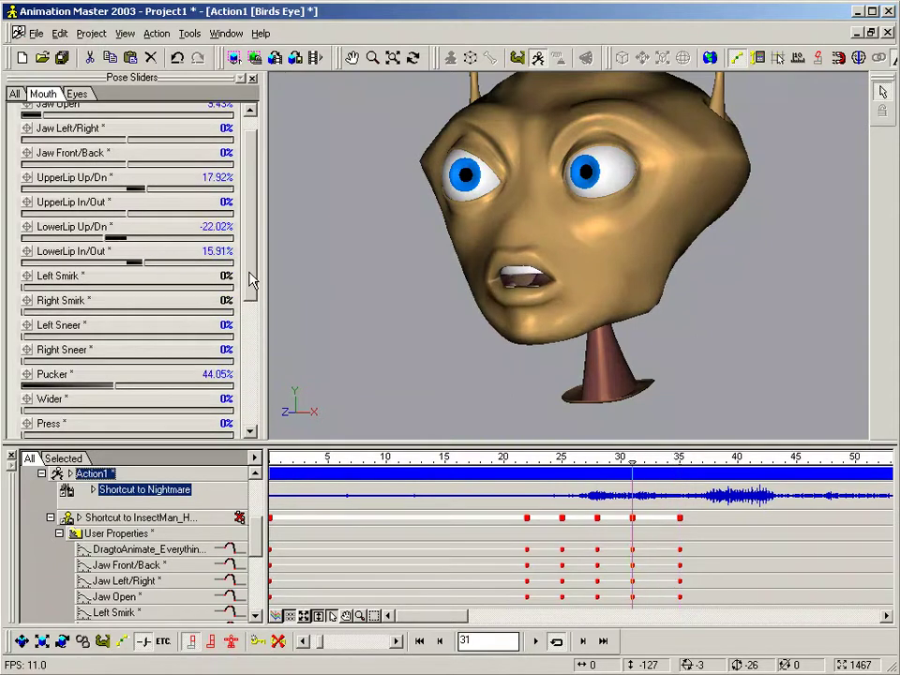
key(minus)
key(minus)
key(minus)
key(minus)
key(minus)
key(minus)
key(minus)
key(minus)
key(minus)
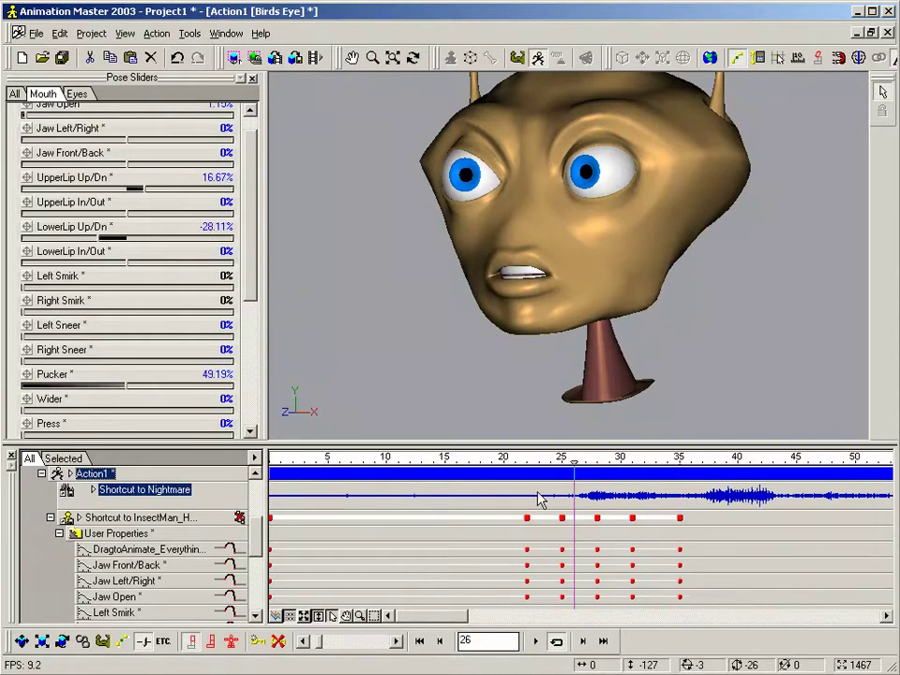
Move all pose keys at frame 25 to frame 26 and those at frame 22 to frame 23.
drag(548, 509, 573, 610)
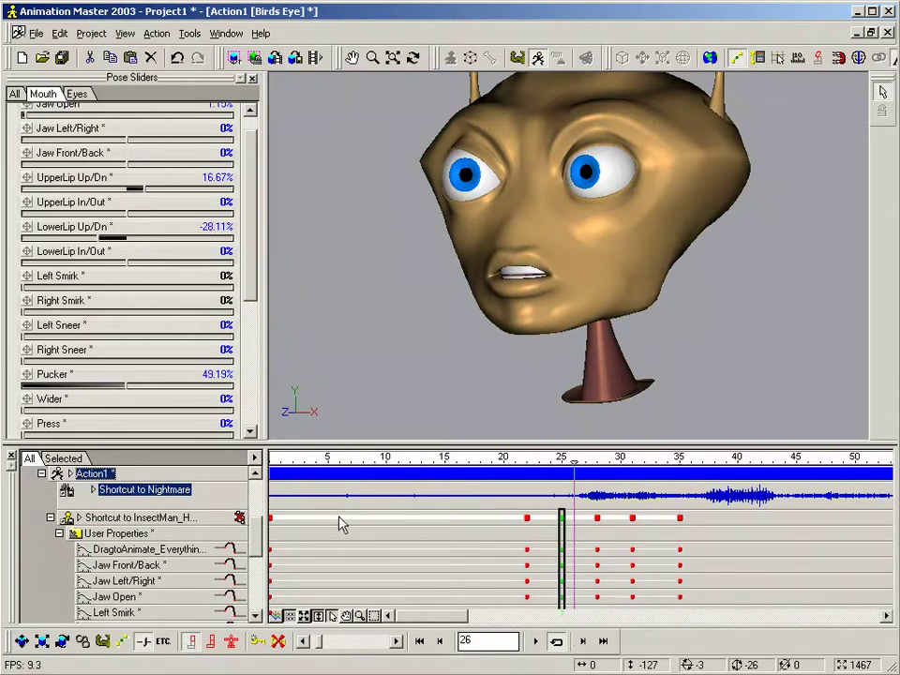
scroll(553, 511, down, 1)
drag(567, 511, 580, 511)
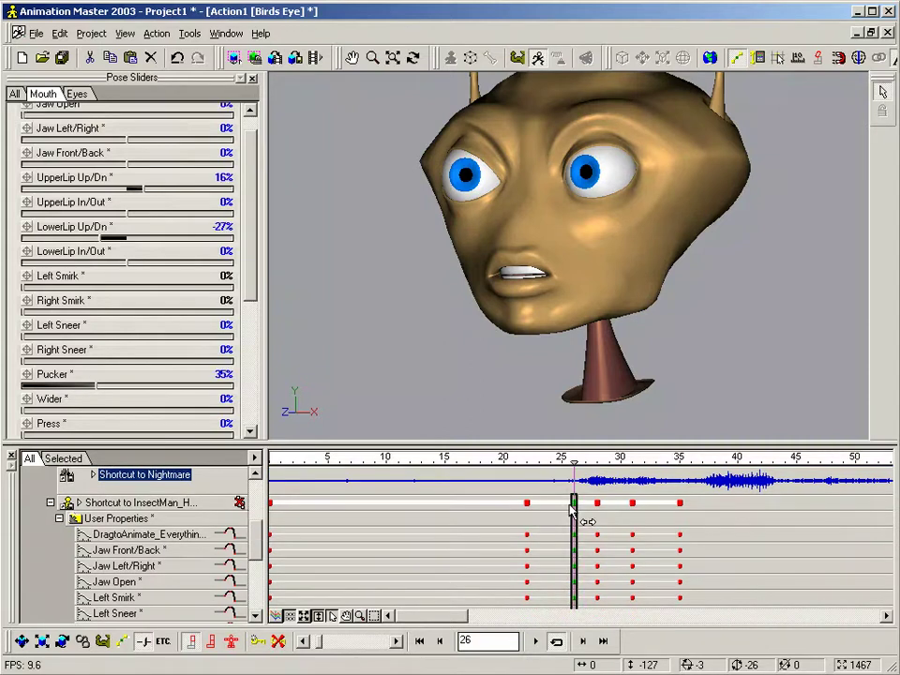
drag(511, 496, 543, 518)
drag(268, 515, 257, 545)
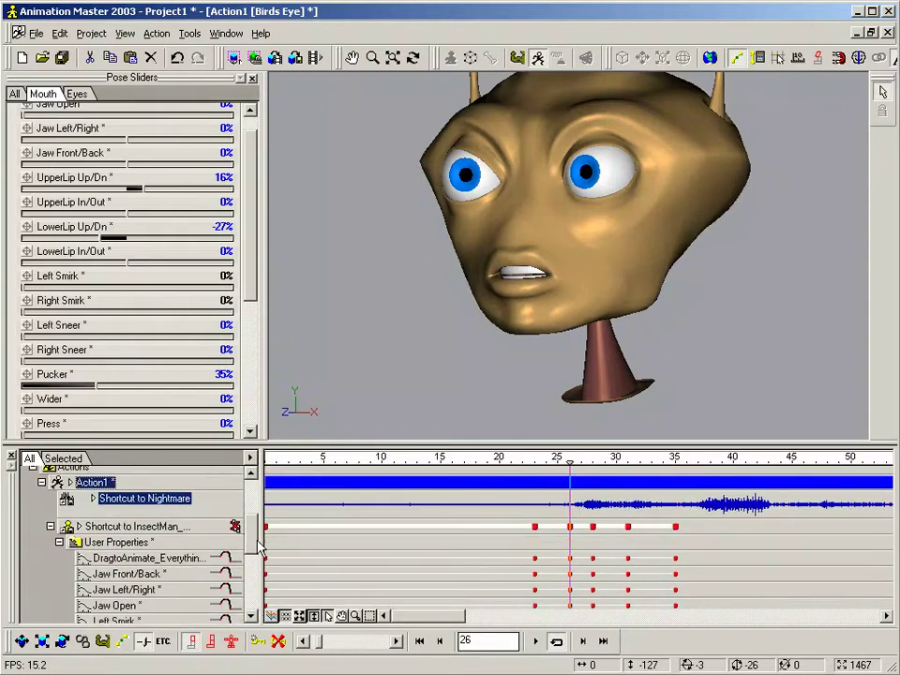
Step through the frames around the shifted keys and play the action from frame 9 to review the lip sync.
key(minus)
key(minus)
key(minus)
key(plus)
key(plus)
key(plus)
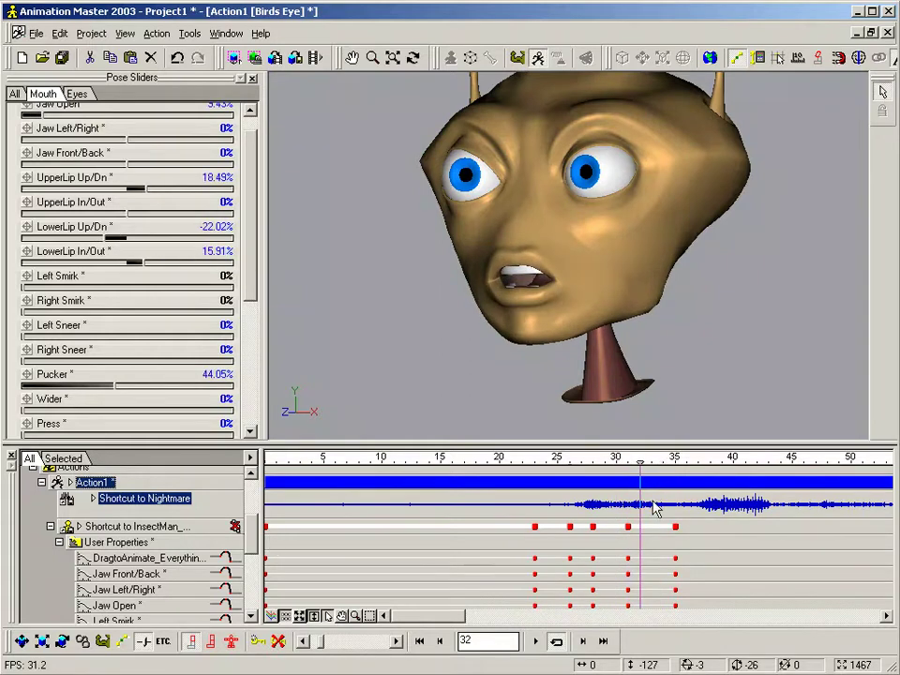
drag(640, 482, 370, 482)
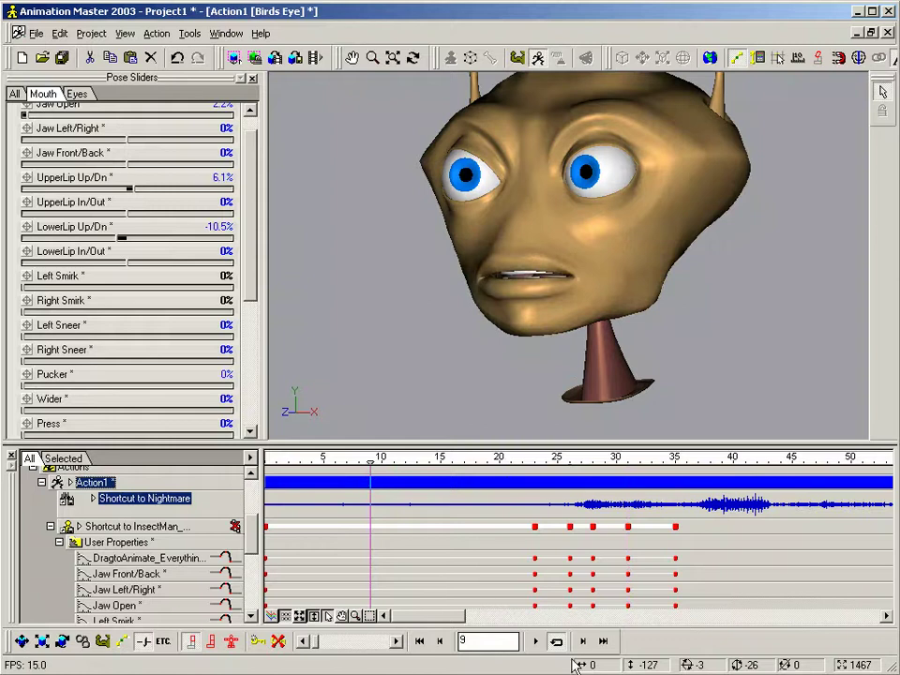
click(535, 642)
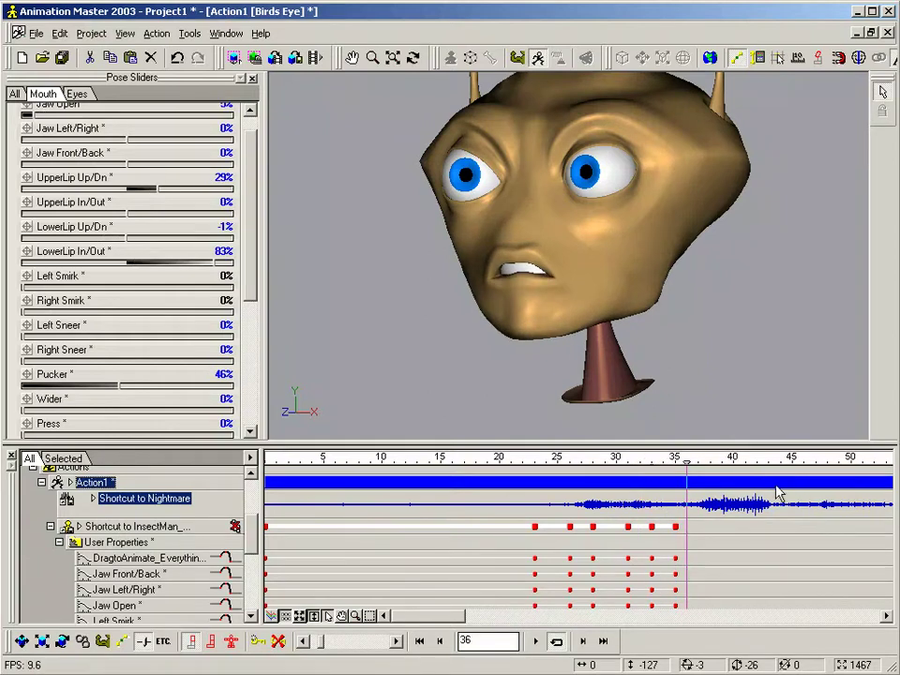
Replay the action from before the first mouth keys and step back from frame 45 to frame 35 to locate the next sound.
middle_drag(809, 551, 693, 553)
drag(569, 460, 507, 461)
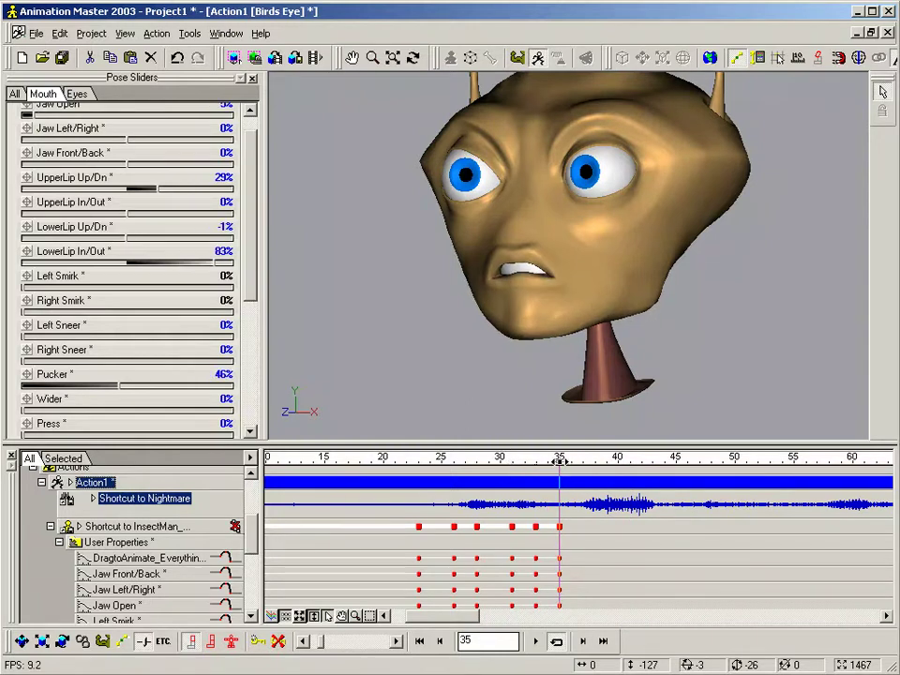
drag(559, 462, 335, 484)
click(536, 642)
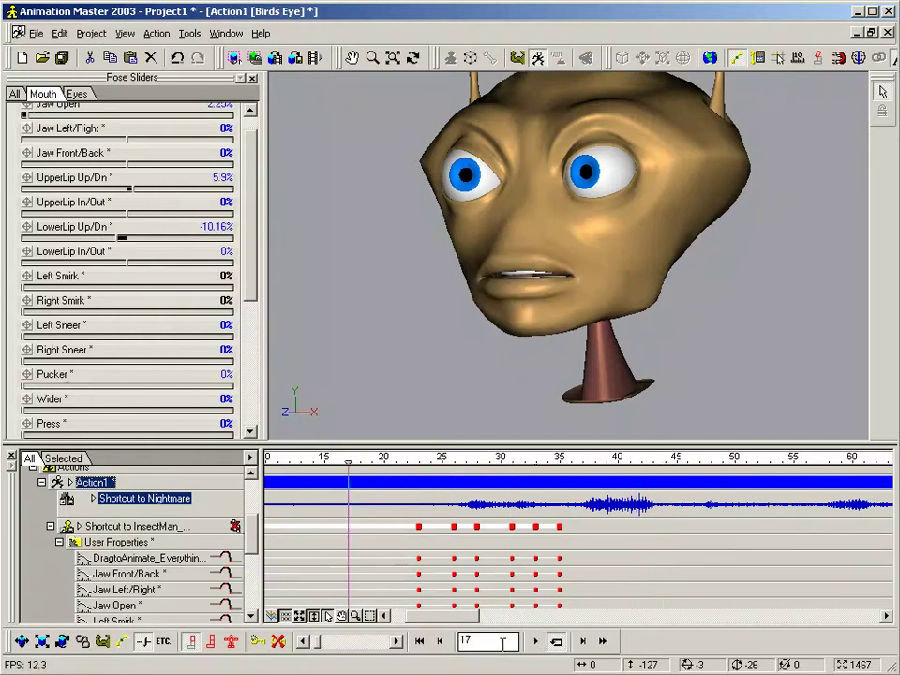
click(536, 641)
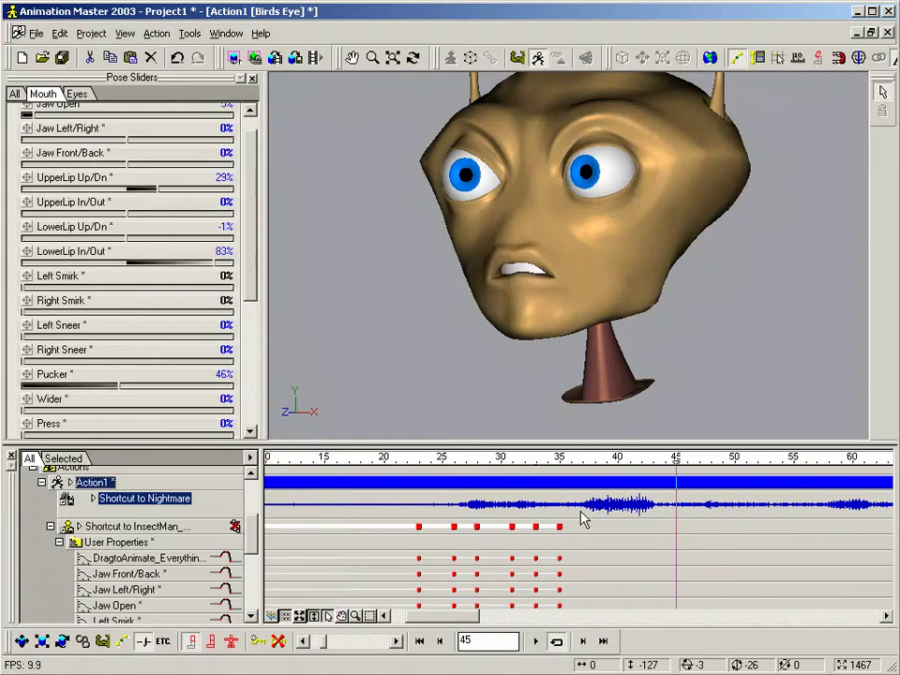
key(minus)
key(minus)
key(minus)
key(minus)
key(minus)
key(minus)
key(minus)
key(minus)
key(minus)
key(minus)
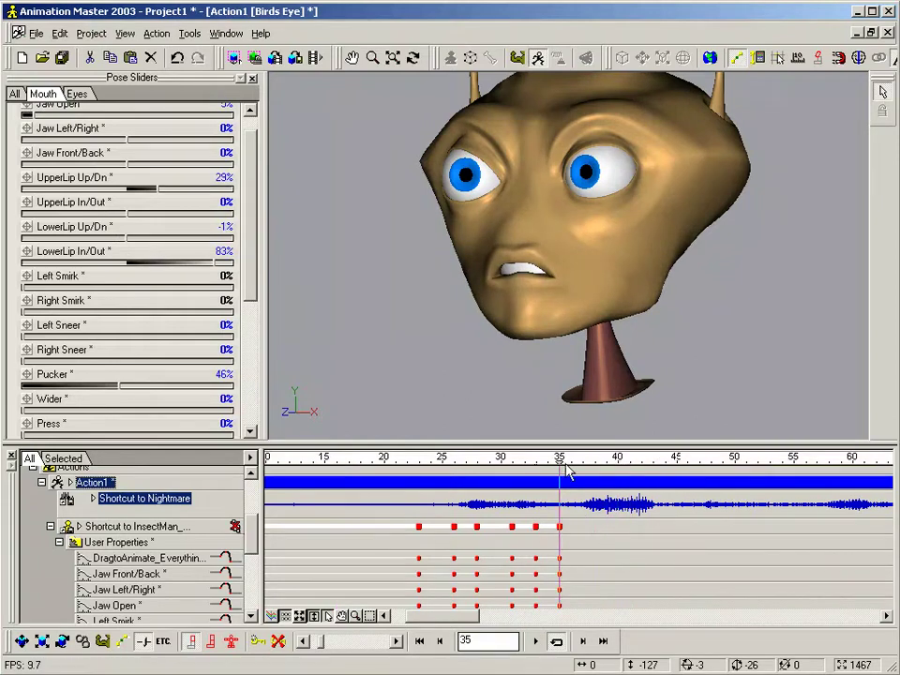
Step back and forth through the keyed frames leading up to frame 35 to examine how the mouth closes.
middle_drag(717, 561, 618, 563)
mouse_move(456, 458)
mouse_down()
mouse_move(316, 459)
mouse_move(457, 458)
mouse_up()
key(minus)
key(minus)
key(minus)
key(minus)
key(minus)
key(plus)
key(plus)
key(plus)
key(plus)
key(plus)
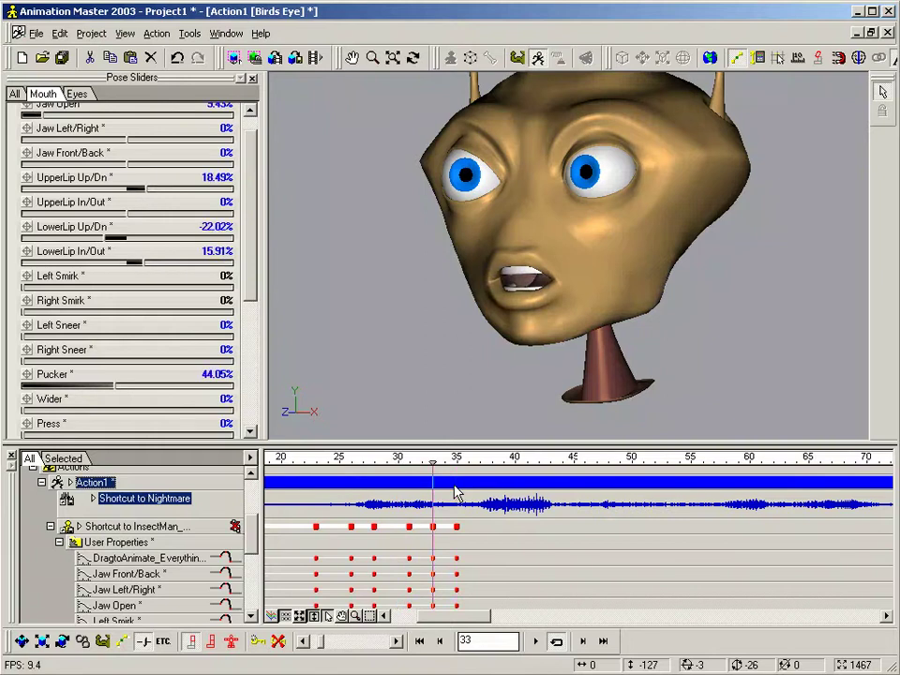
key(minus)
key(minus)
key(Right)
key(Right)
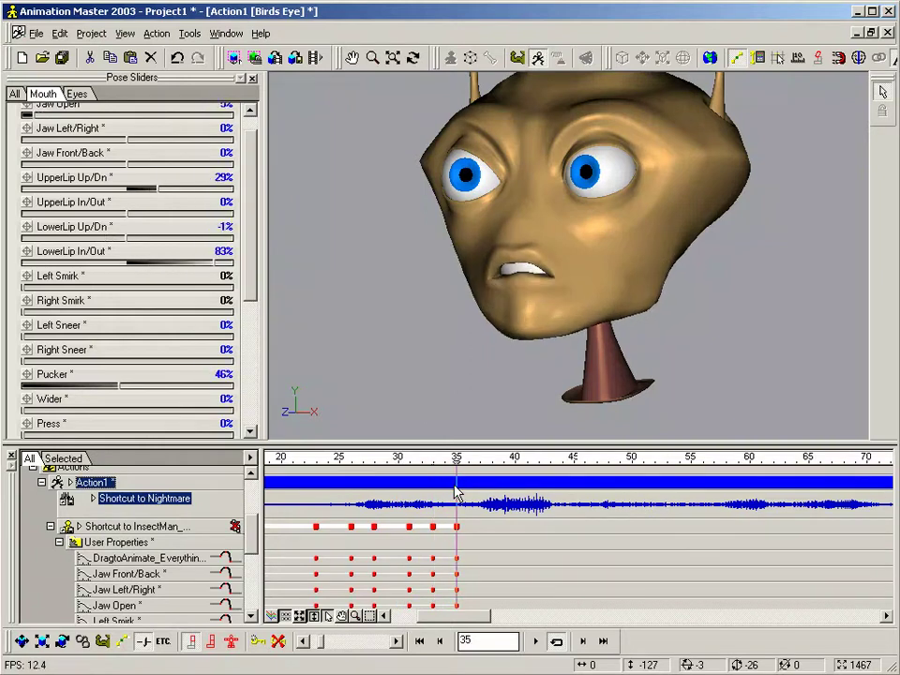
At frame 38, set LowerLip In/Out to 0%, LowerLip Up/Dn to -25%, UpperLip In/Out to -2%, UpperLip Up/Dn to 15%, Pucker to 68% and Jaw Open to 14%.
key(Right)
key(Right)
key(Right)
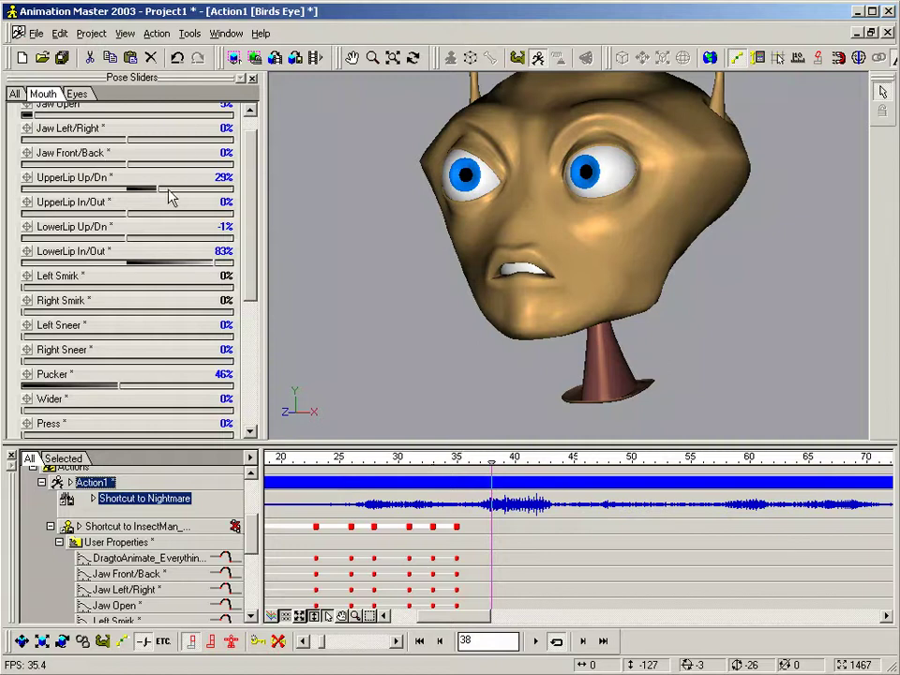
drag(214, 263, 102, 241)
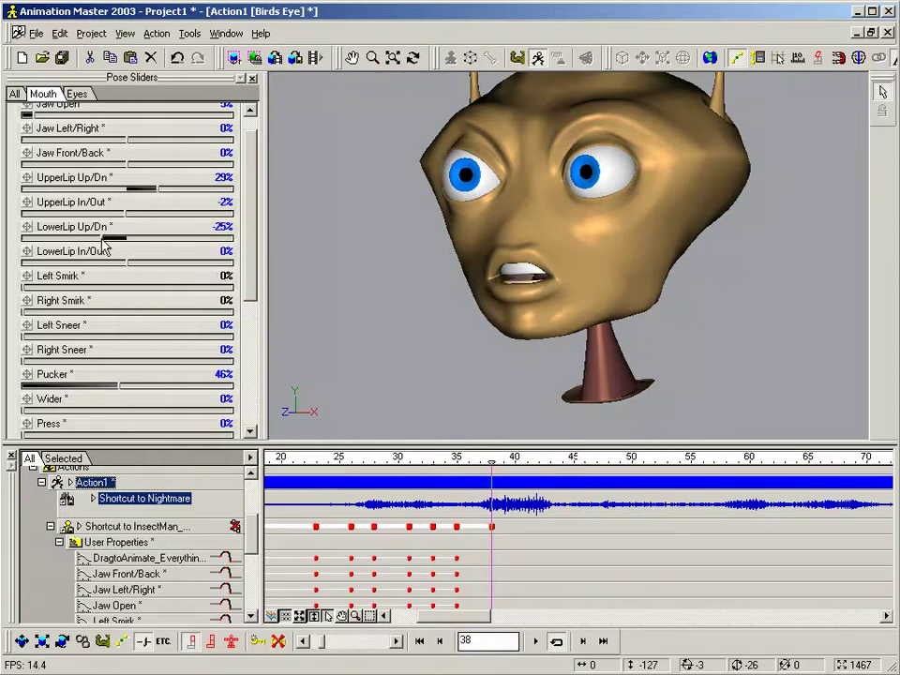
drag(160, 192, 134, 192)
drag(121, 387, 165, 386)
drag(34, 111, 54, 122)
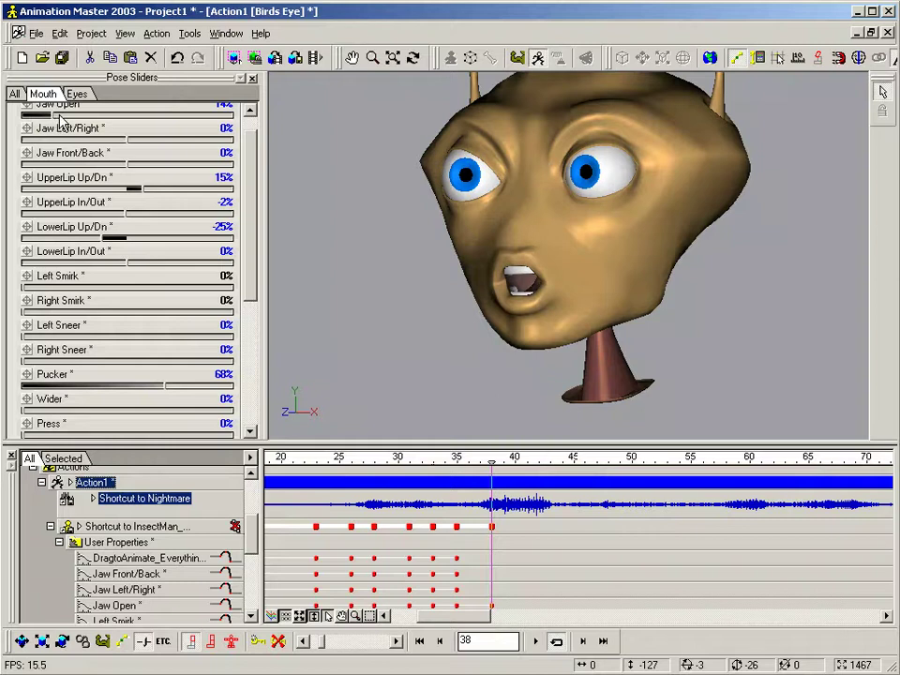
Step back from frame 38 past frame 33 and forward to frame 37 to review the lead-in to the new mouth pose.
key(minus)
key(minus)
key(minus)
key(minus)
key(minus)
key(minus)
key(minus)
key(minus)
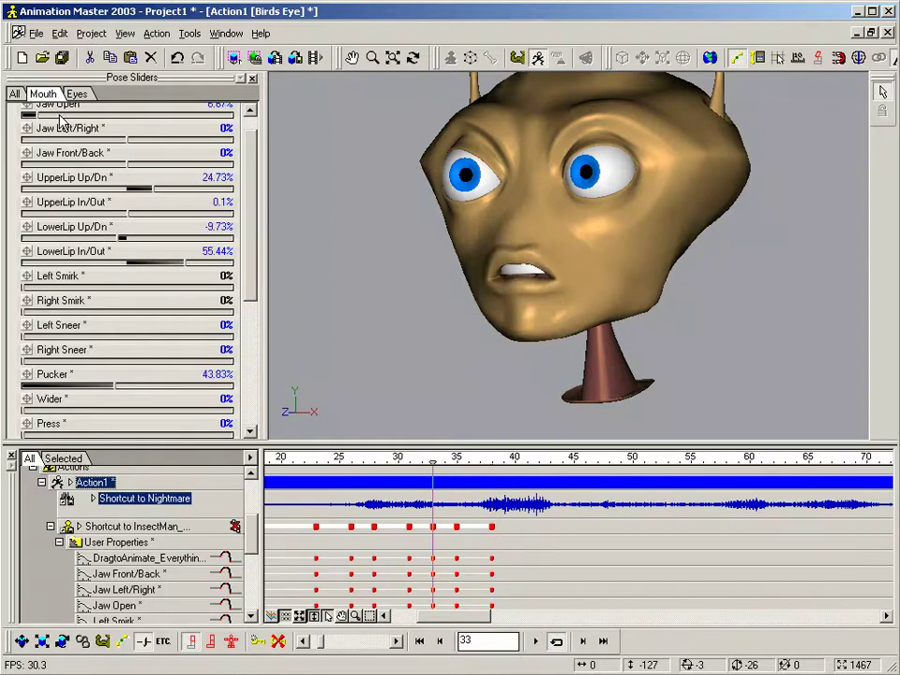
key(Right)
key(Right)
key(Right)
key(Right)
key(Right)
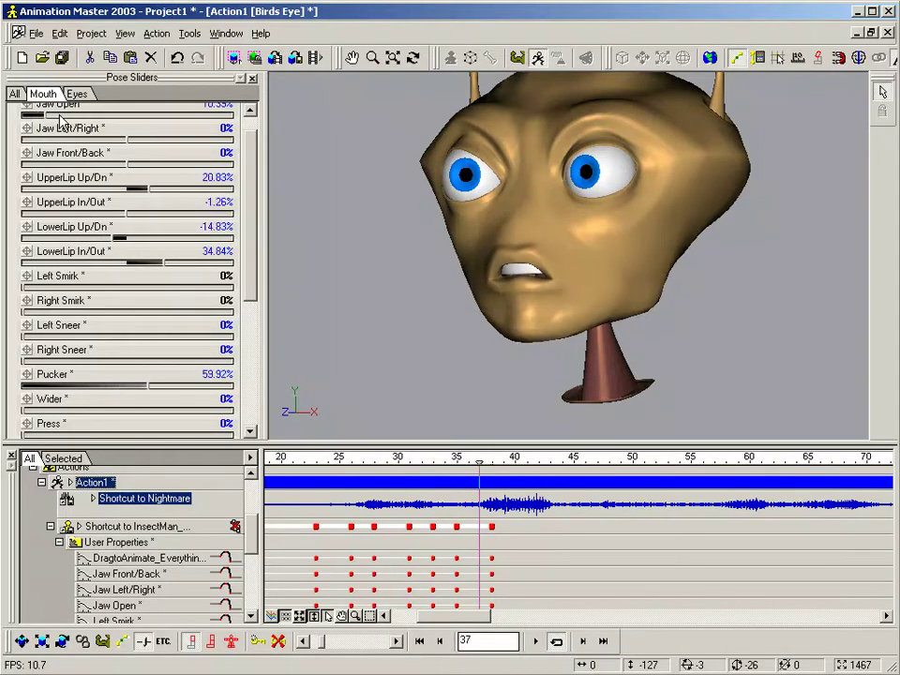
Step repeatedly between frames 35 and 38 to examine the in-between mouth shapes against the sound.
key(Left)
key(Right)
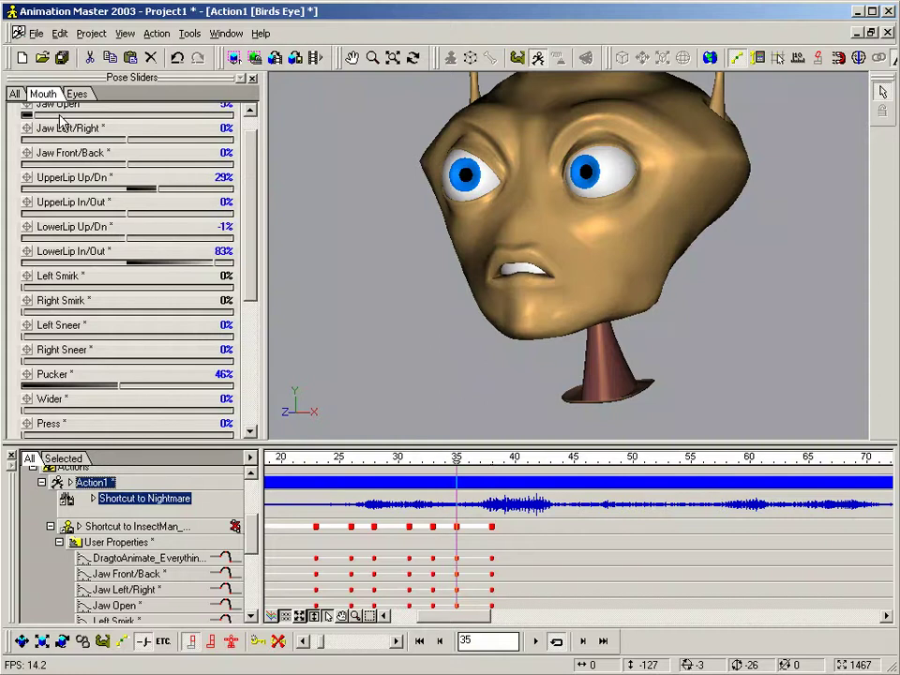
key(Right)
key(Left)
key(Left)
key(Right)
key(Right)
key(Right)
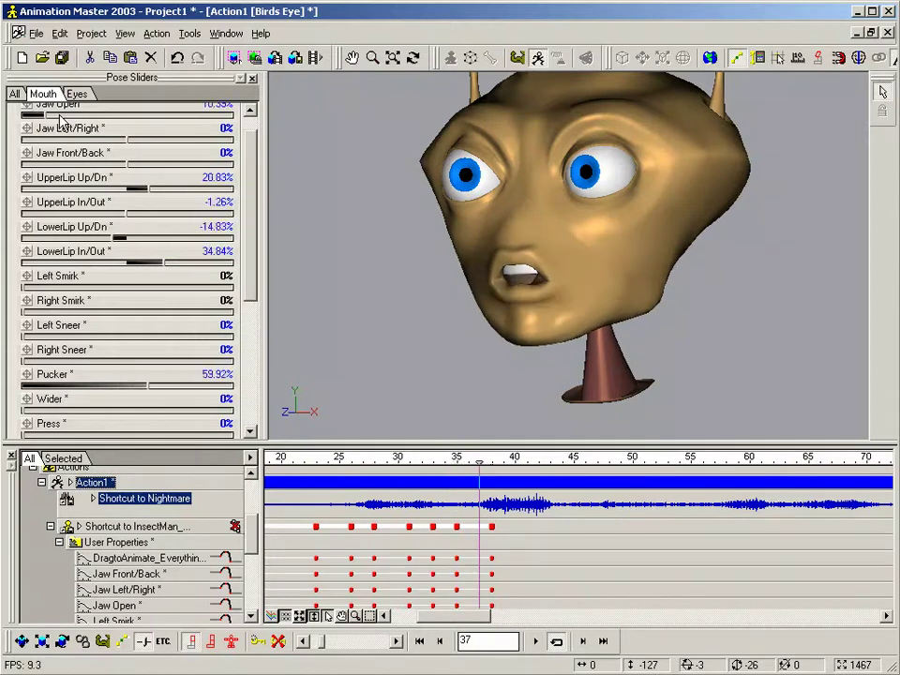
key(Right)
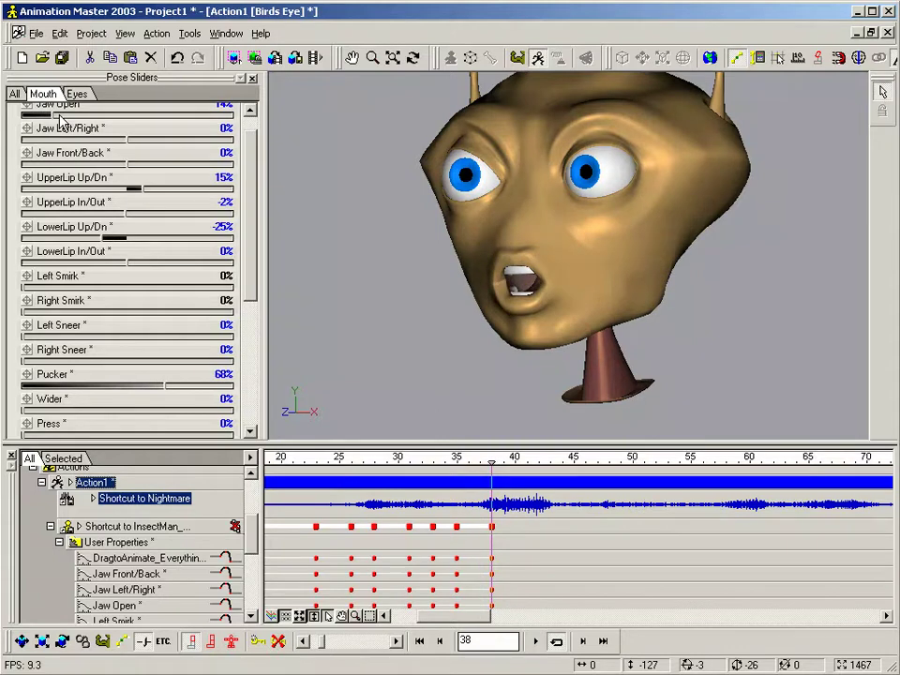
key(Left)
key(Left)
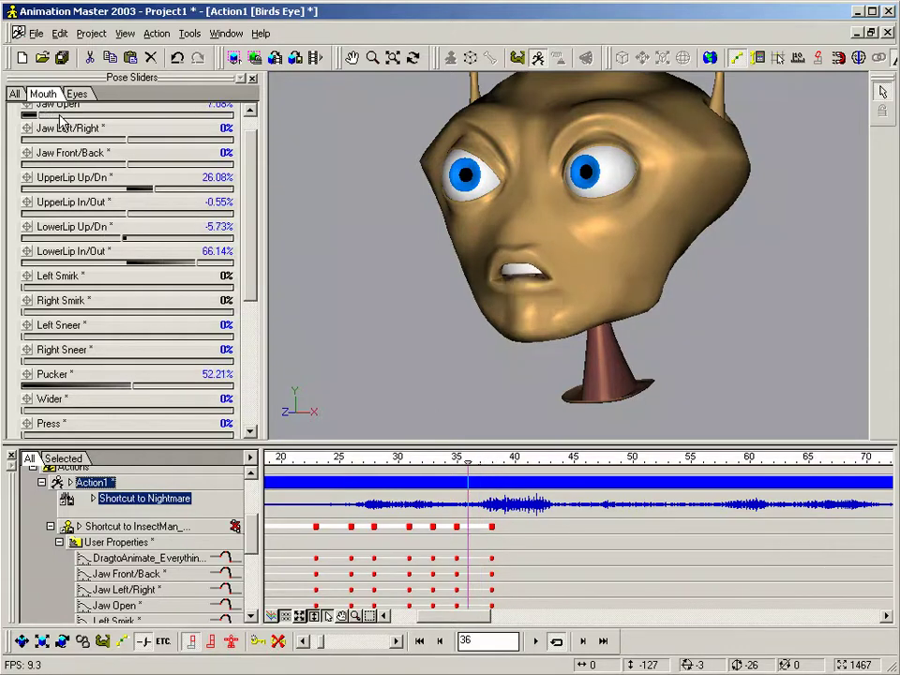
Try keying the frame 37 mouth pose at frame 36, and delete those keys.
key(Right)
key(Left)
key(Left)
key(Right)
key(Left)
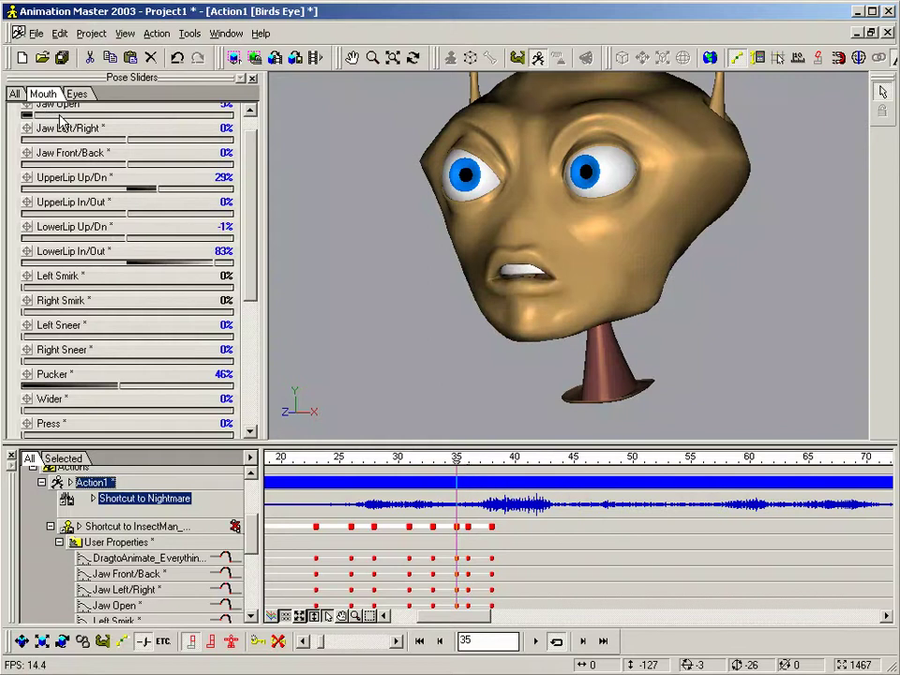
key(Left)
key(Right)
key(Right)
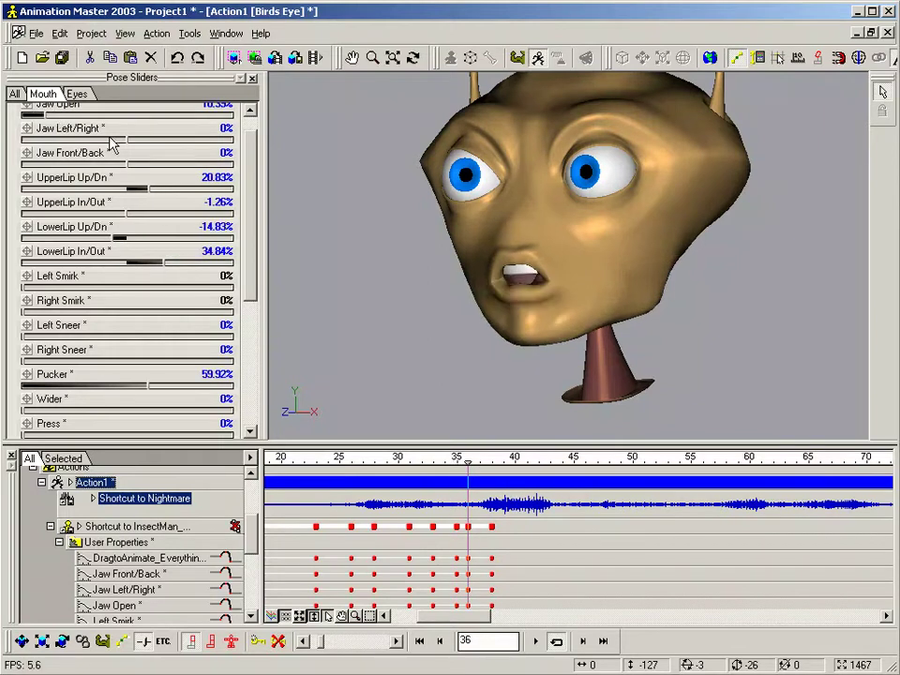
drag(461, 518, 476, 600)
key(Delete)
Paste the in-between mouth pose from frame 36 as keys at frame 37.
key(Left)
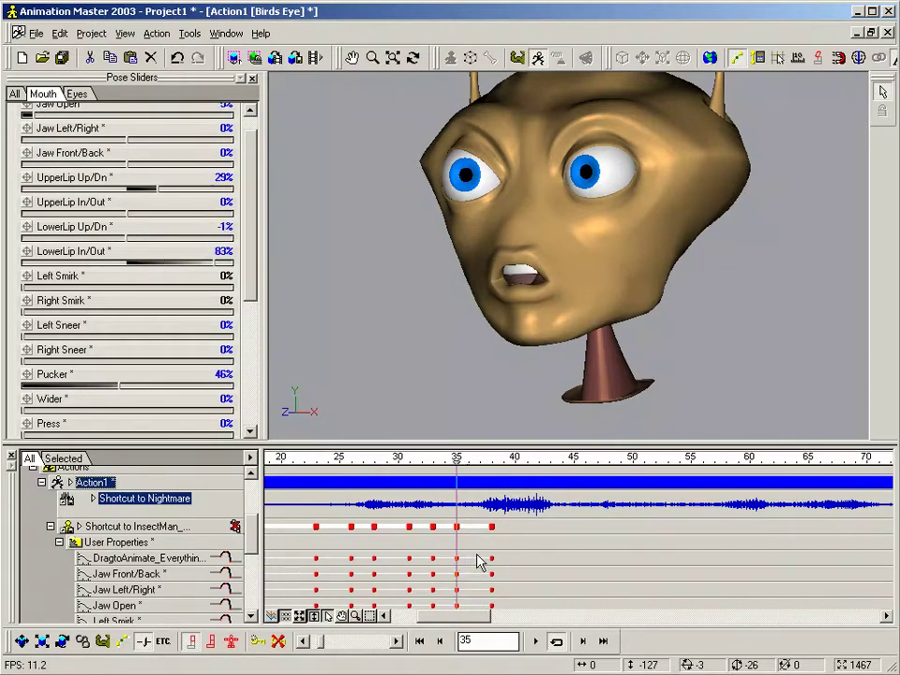
key(Right)
key(Right)
key(ctrl+v)
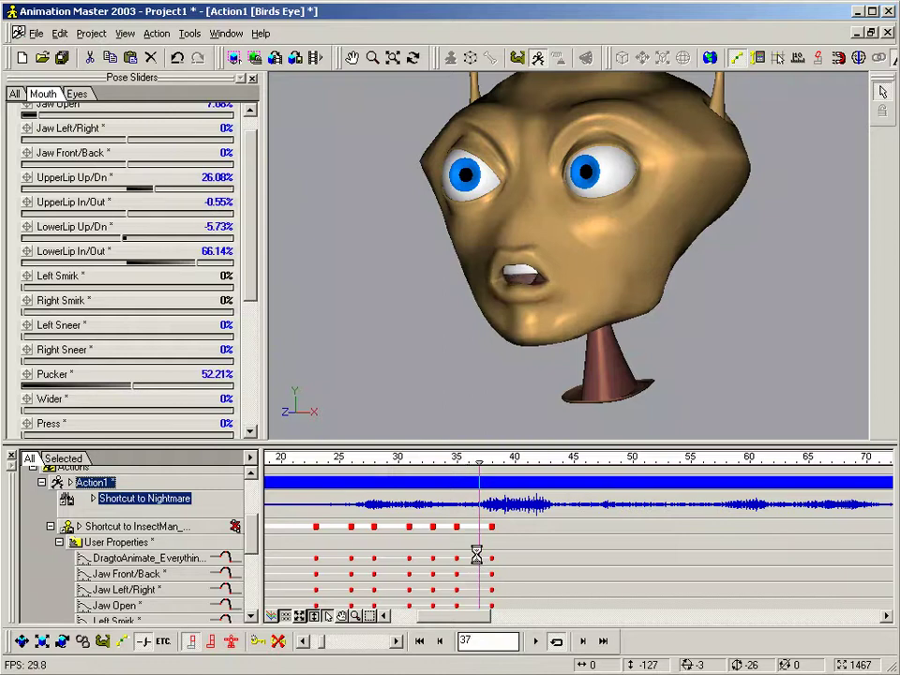
Step back and forth across frames 35 to 38 to check the mouth opening with the frame 37 keys in place.
key(Left)
key(Left)
key(Left)
key(Right)
key(Right)
key(Right)
key(Left)
key(Left)
key(Left)
key(Left)
key(Left)
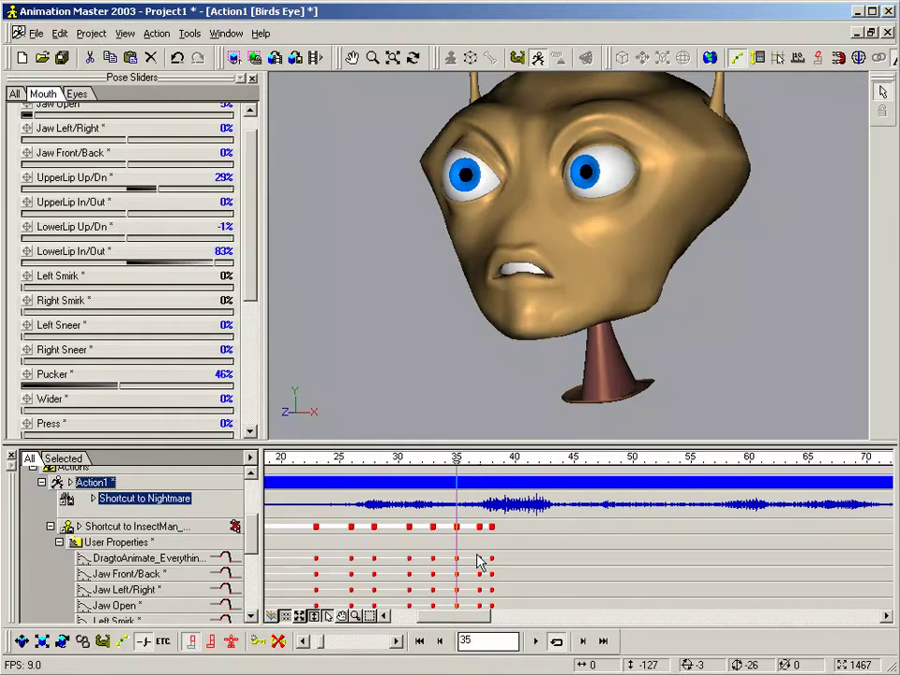
key(Right)
key(Right)
key(Right)
key(Right)
key(Right)
key(Right)
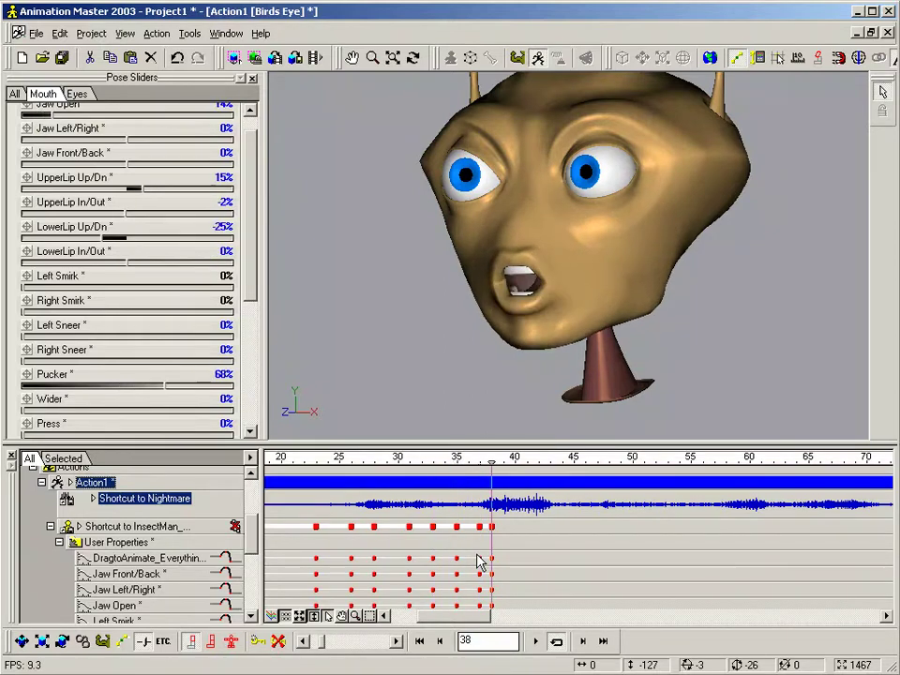
key(Left)
key(Left)
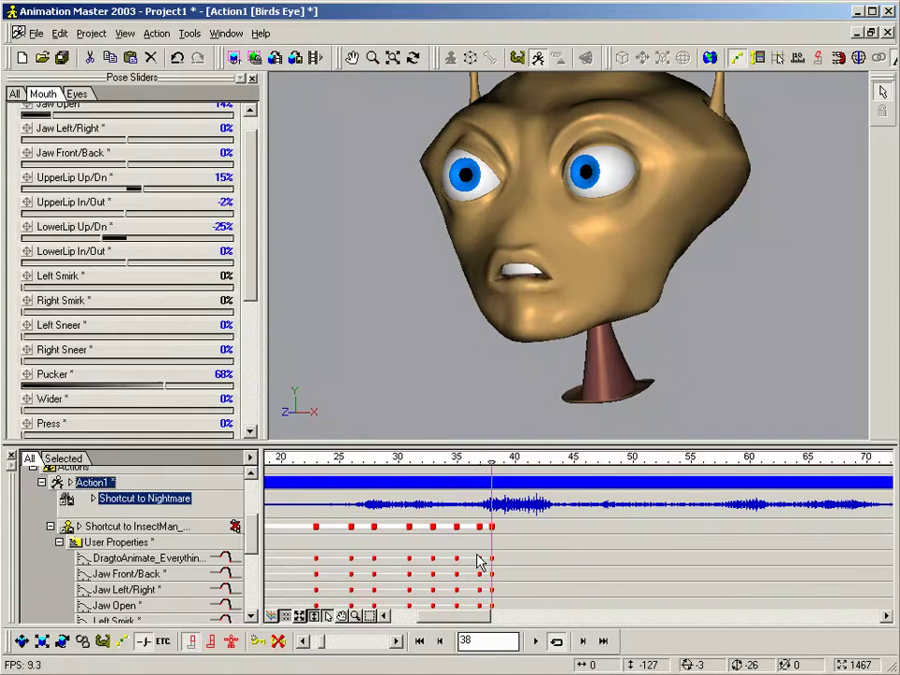
Step back and forth between frames 31 and 42 to check the mouth shapes against the sound.
key(Right)
key(Right)
key(Right)
key(Right)
key(Left)
key(Left)
key(Left)
key(Left)
key(Left)
key(Left)
key(Left)
key(Left)
key(Left)
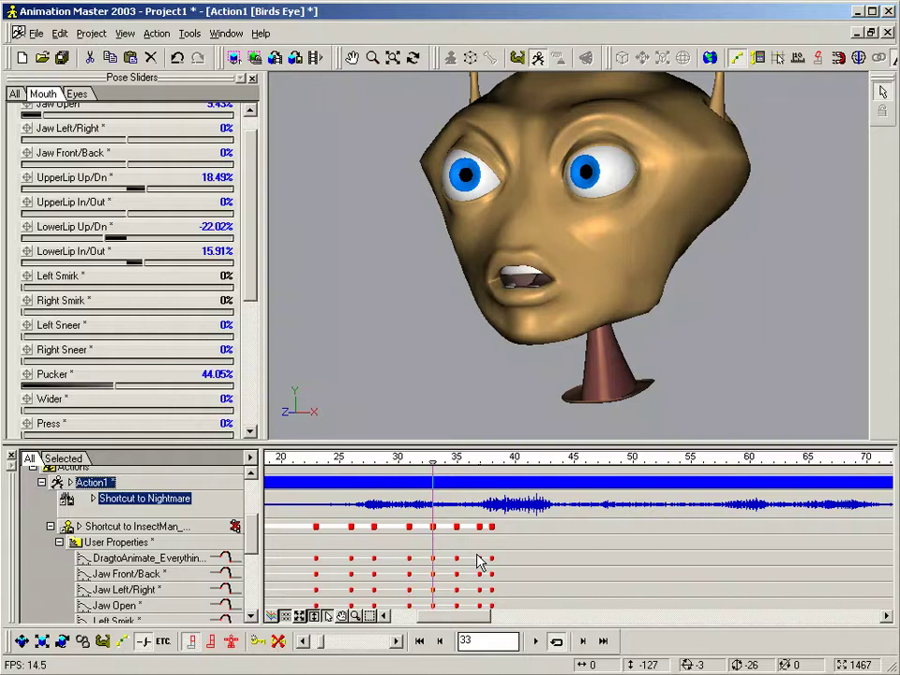
key(minus)
key(minus)
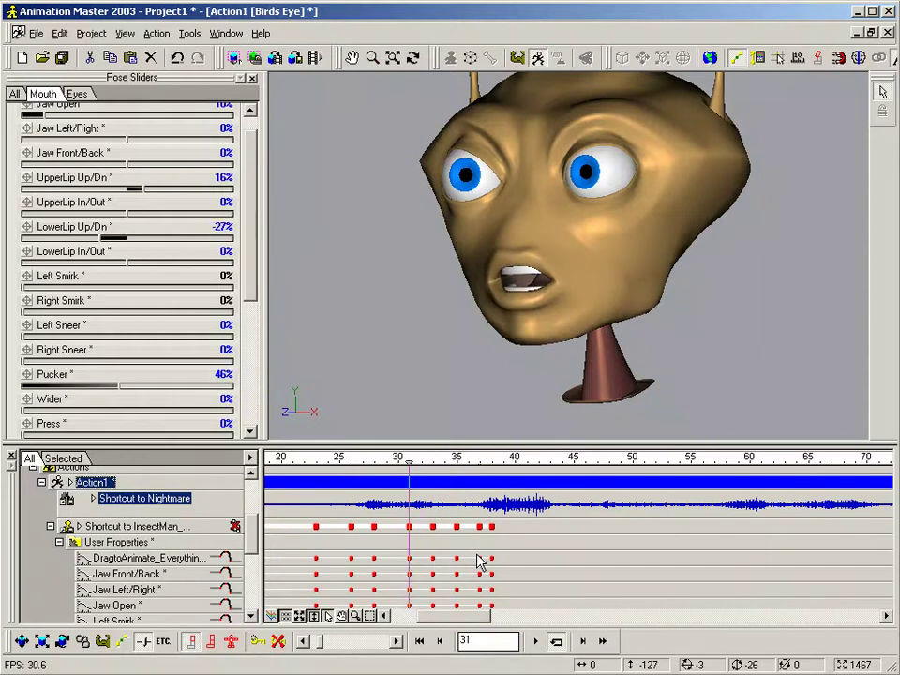
key(Right)
key(Right)
key(Right)
key(Right)
key(Right)
key(Right)
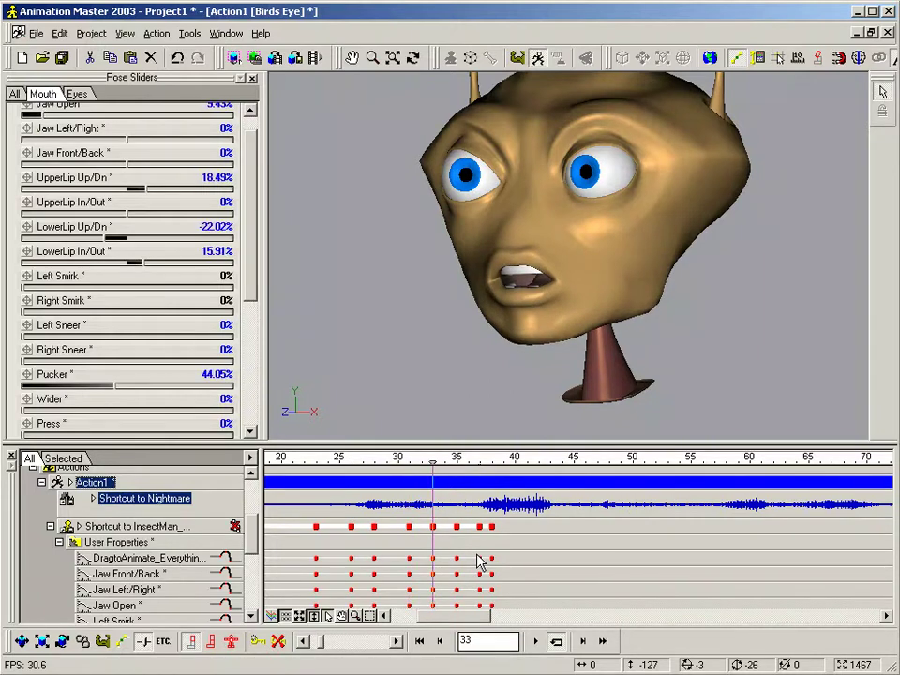
Set LowerLip Up/Dn to 15% at frame 37.
drag(478, 475, 454, 484)
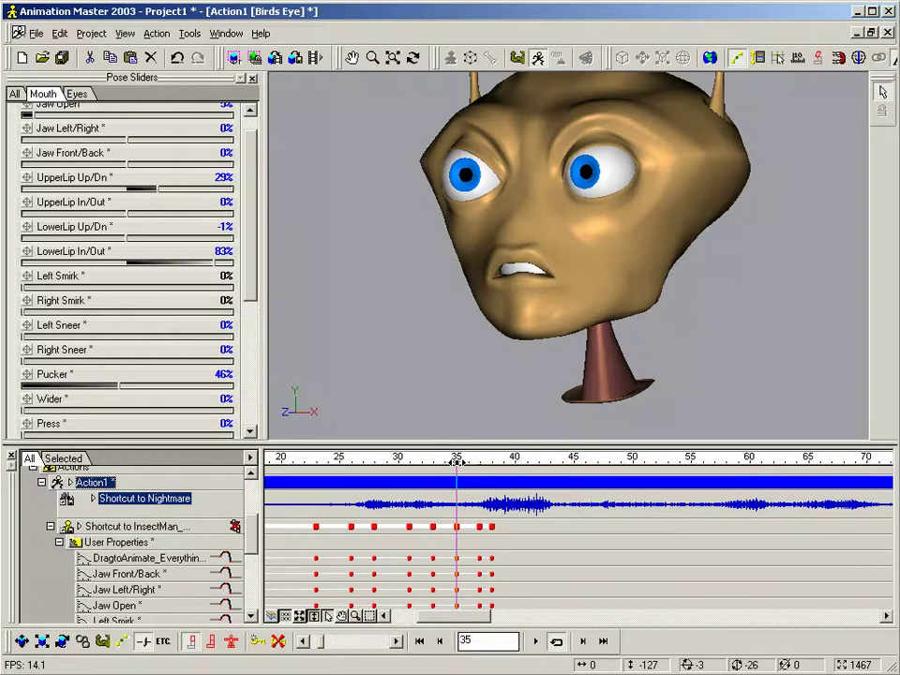
drag(458, 463, 479, 462)
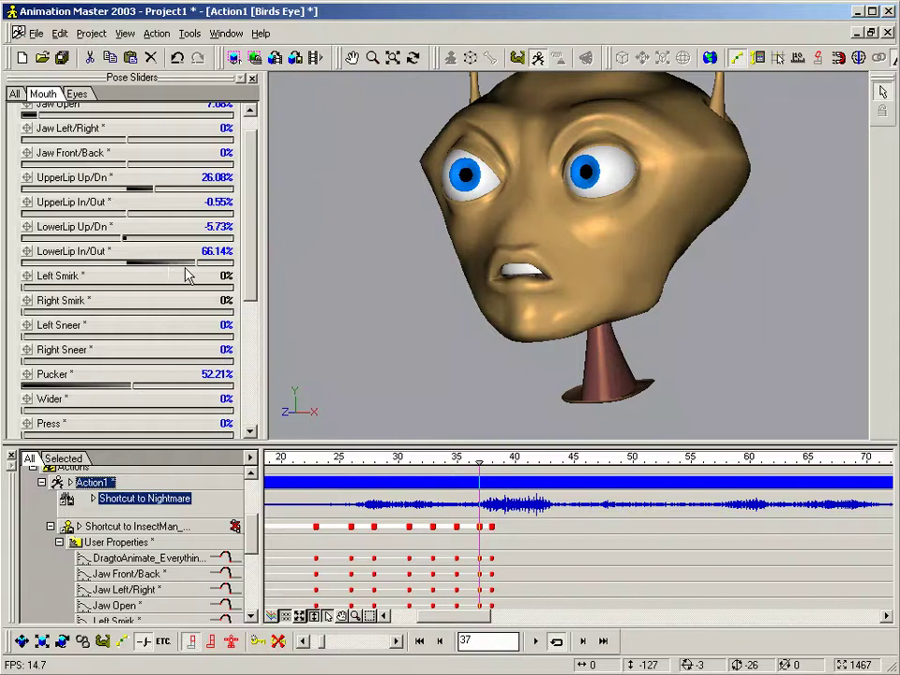
drag(138, 243, 144, 240)
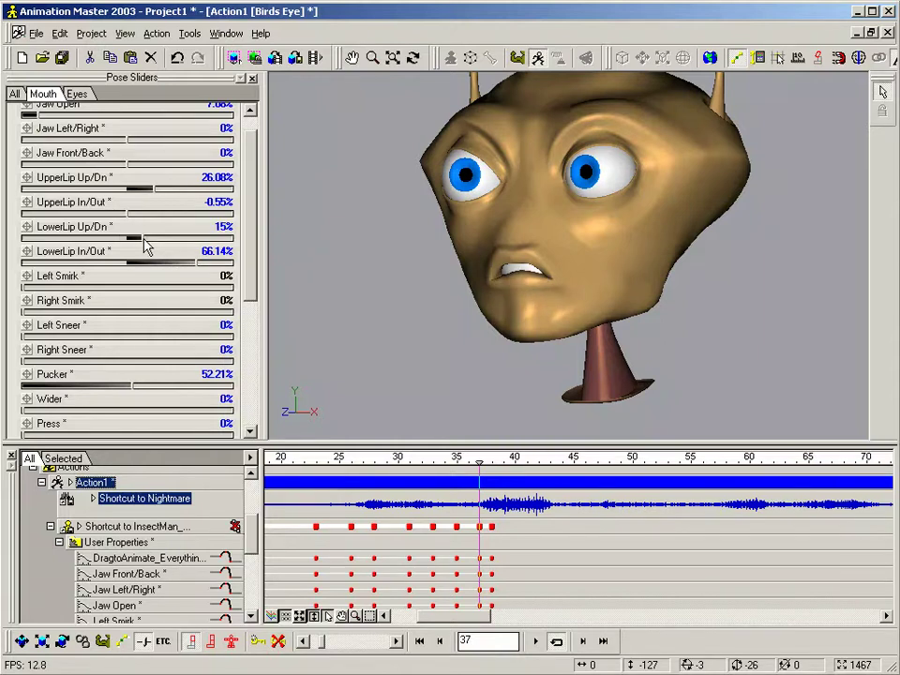
Check the motion around the frame 37 mouth keys and retime those keys to frame 36.
key(minus)
key(minus)
key(minus)
key(equal)
key(equal)
key(equal)
click(480, 527)
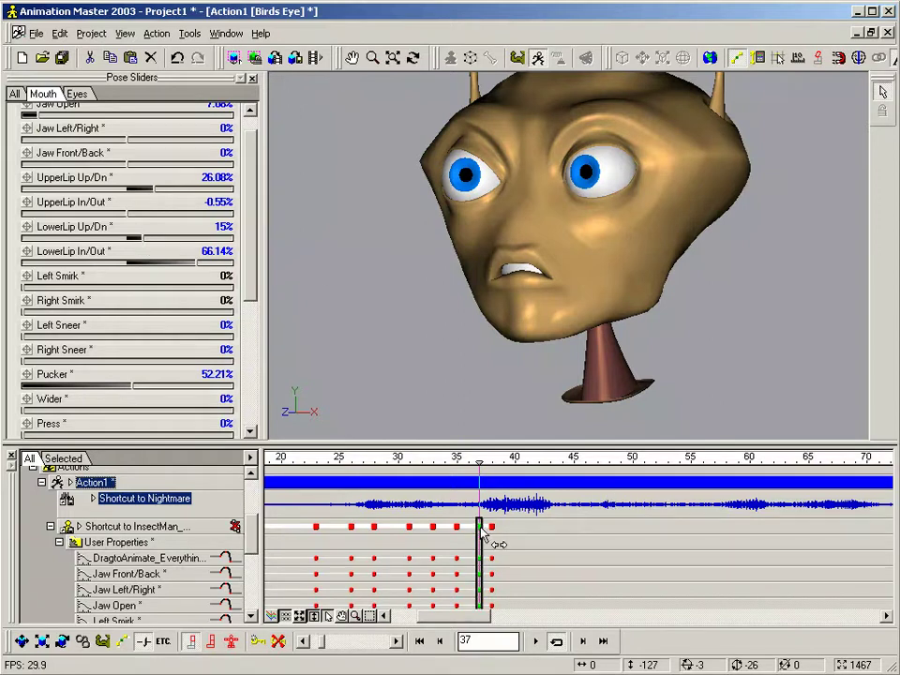
drag(481, 528, 475, 531)
Step repeatedly across the frames around 36 to 38 to check the mouth opening with the retimed keys.
key(minus)
key(minus)
key(equal)
key(equal)
key(equal)
key(minus)
key(minus)
key(minus)
key(minus)
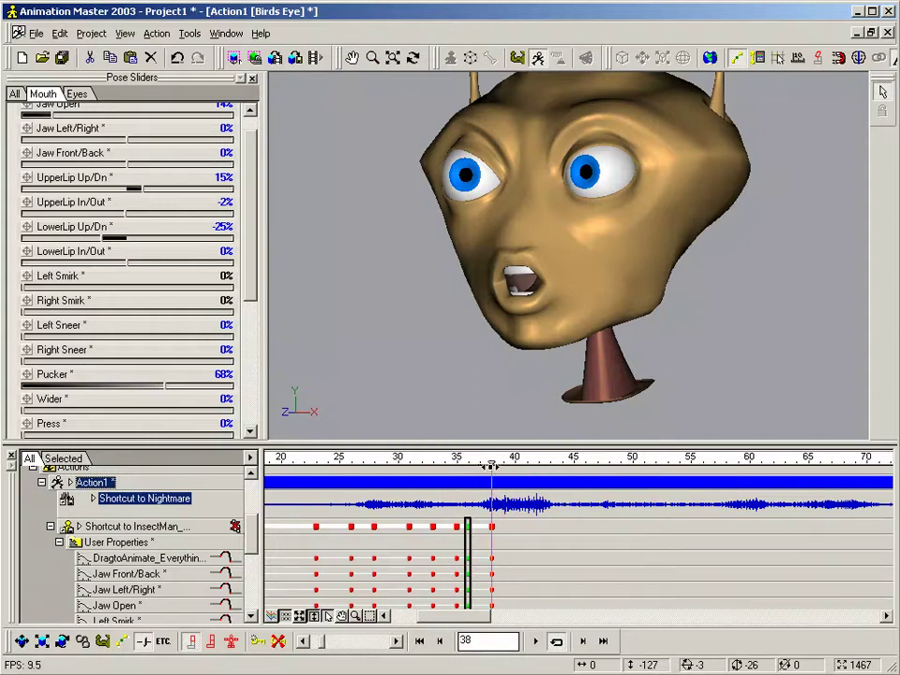
Key the mouth pose at frame 42 with Jaw Open at 4% and Pucker at 16%.
mouse_move(535, 464)
mouse_down()
mouse_move(501, 476)
mouse_move(537, 476)
mouse_up()
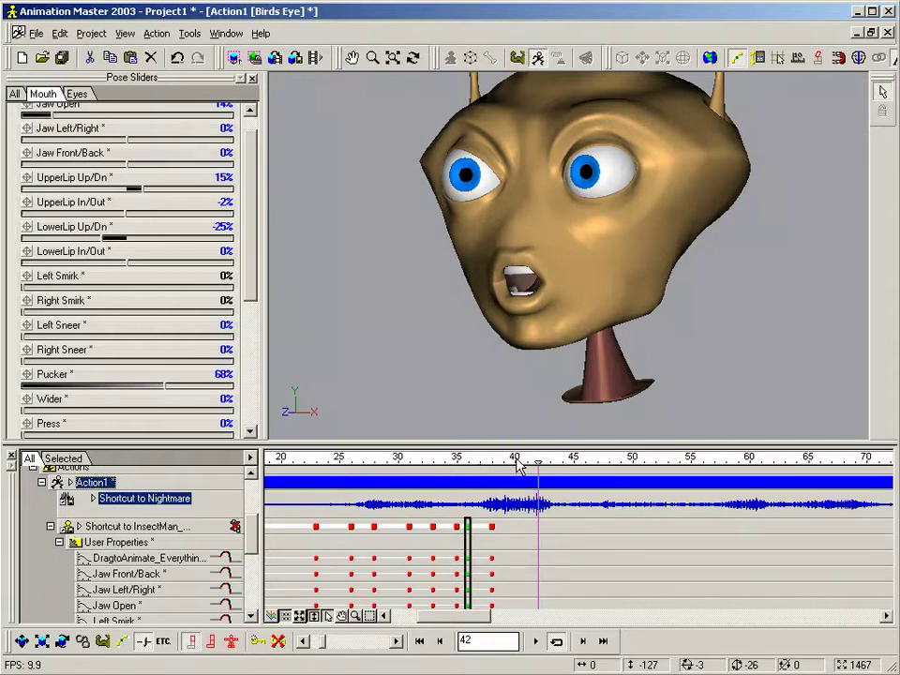
mouse_move(536, 458)
mouse_down()
mouse_move(491, 465)
mouse_move(538, 465)
mouse_up()
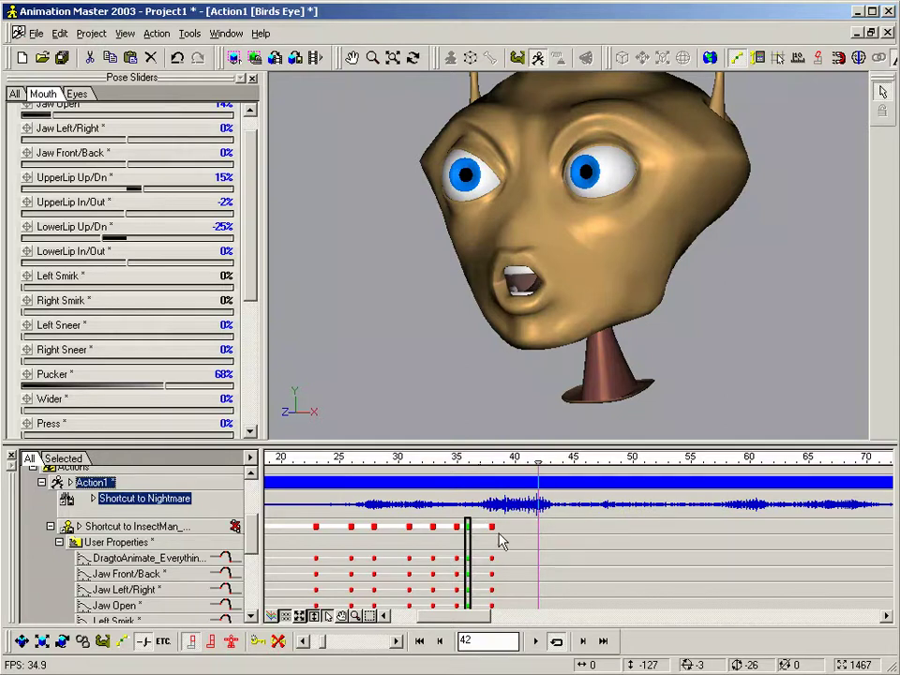
mouse_move(539, 461)
mouse_down()
mouse_move(503, 460)
mouse_move(538, 461)
mouse_up()
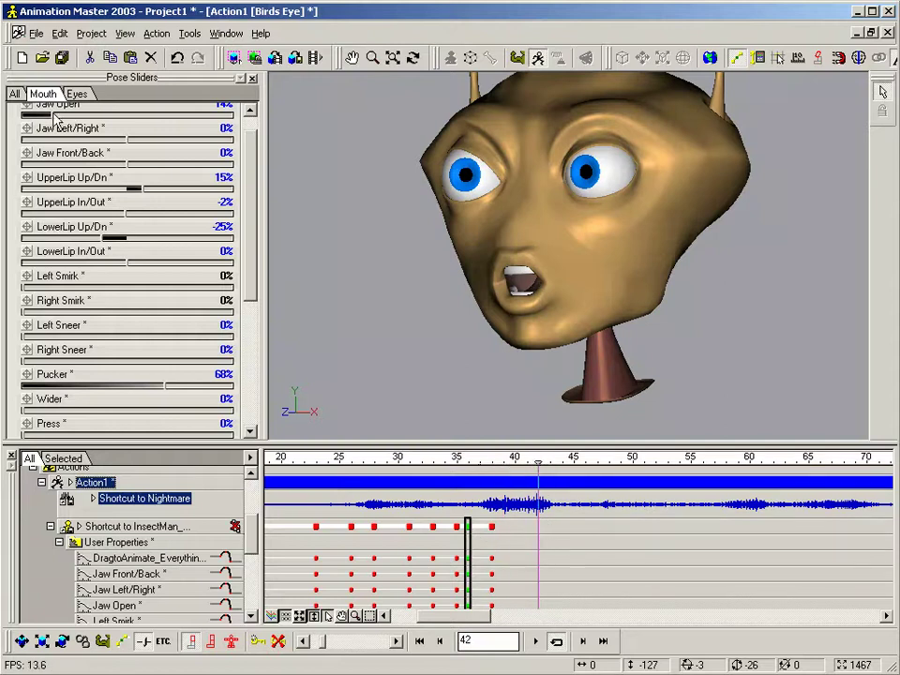
drag(49, 114, 25, 115)
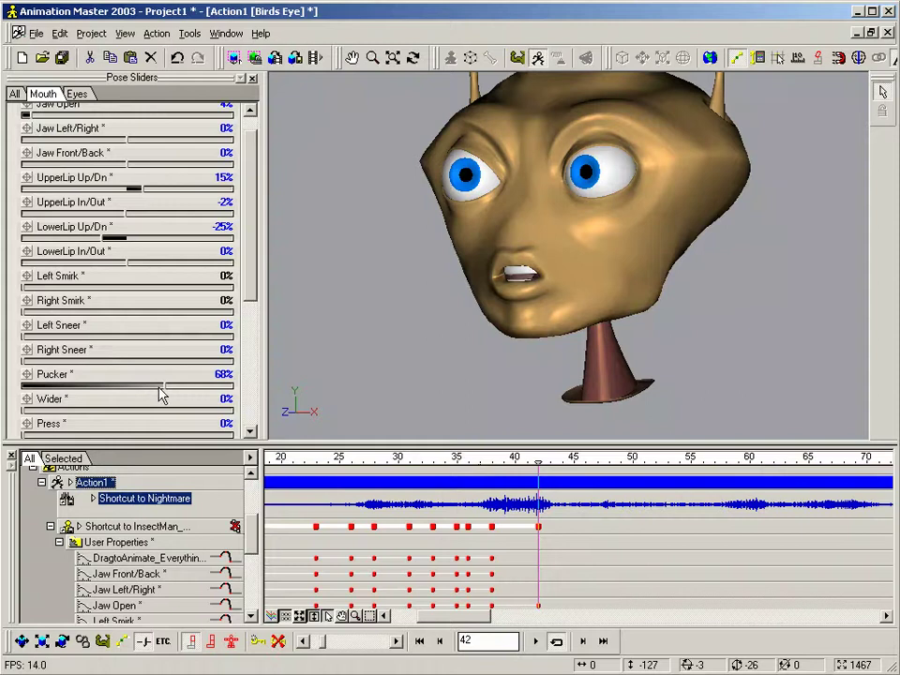
drag(158, 387, 49, 399)
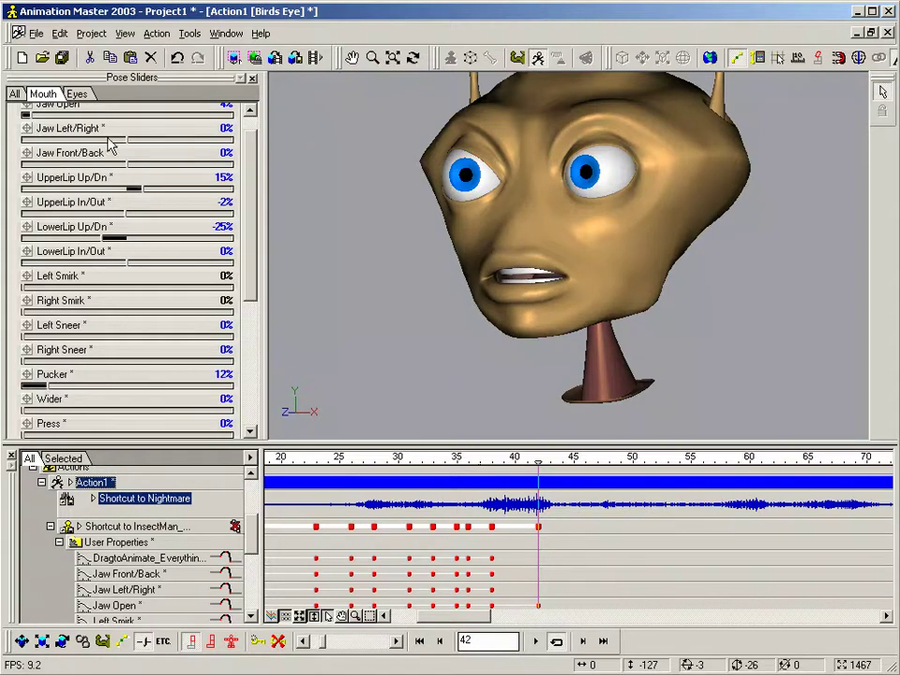
drag(27, 114, 28, 114)
mouse_move(539, 459)
mouse_down()
mouse_move(606, 458)
mouse_move(526, 459)
mouse_move(749, 458)
mouse_move(679, 476)
mouse_move(479, 475)
mouse_move(745, 474)
mouse_move(464, 493)
mouse_move(492, 468)
mouse_move(538, 468)
mouse_up()
drag(50, 389, 55, 390)
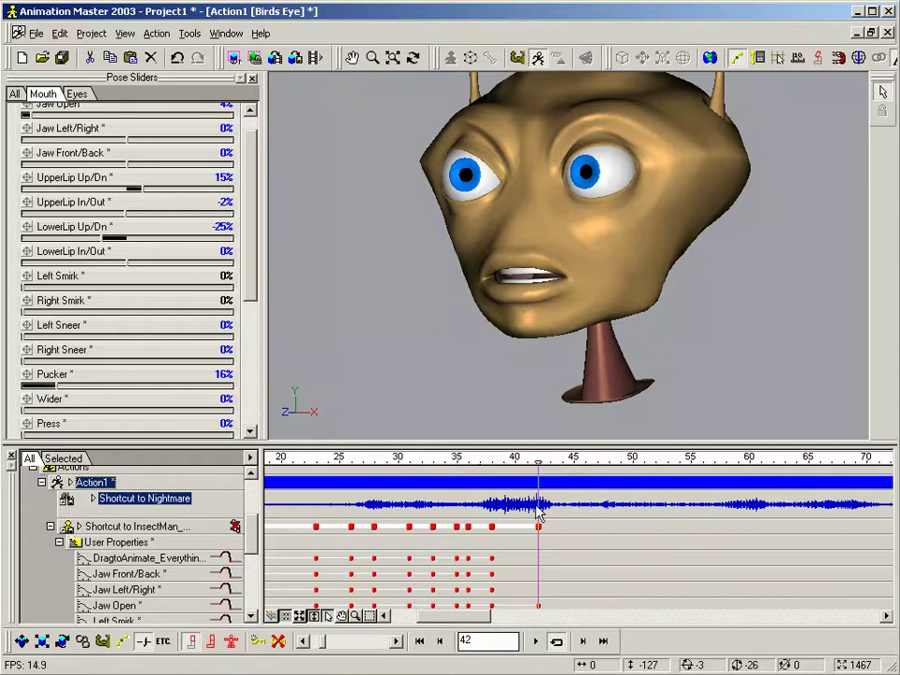
Key Jaw Open at 18% on frame 40 and scrub back over the preceding frames.
mouse_move(532, 462)
mouse_down()
mouse_move(488, 465)
mouse_move(490, 479)
mouse_move(514, 480)
mouse_up()
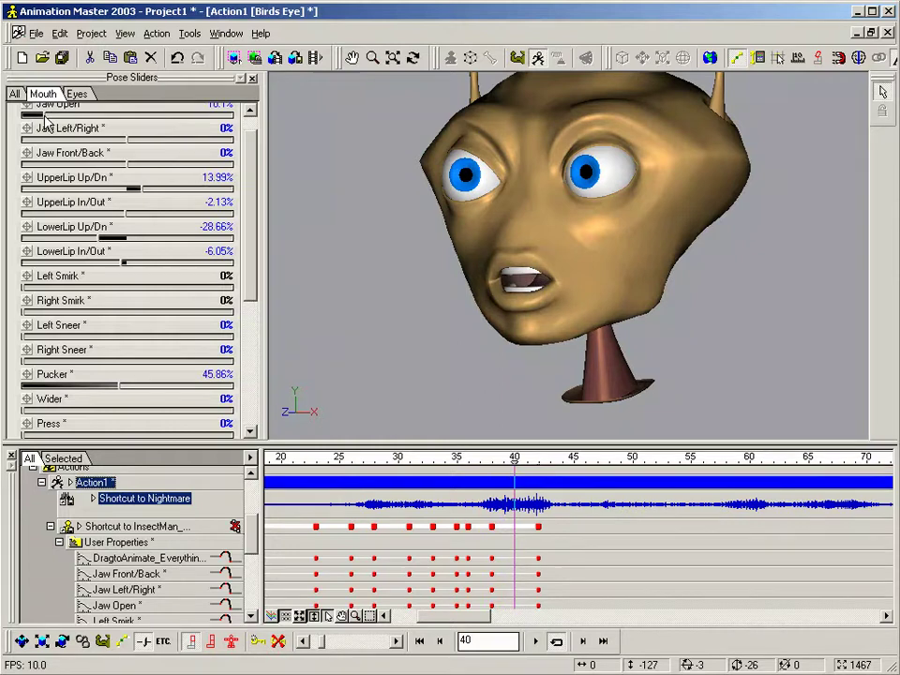
drag(44, 119, 74, 124)
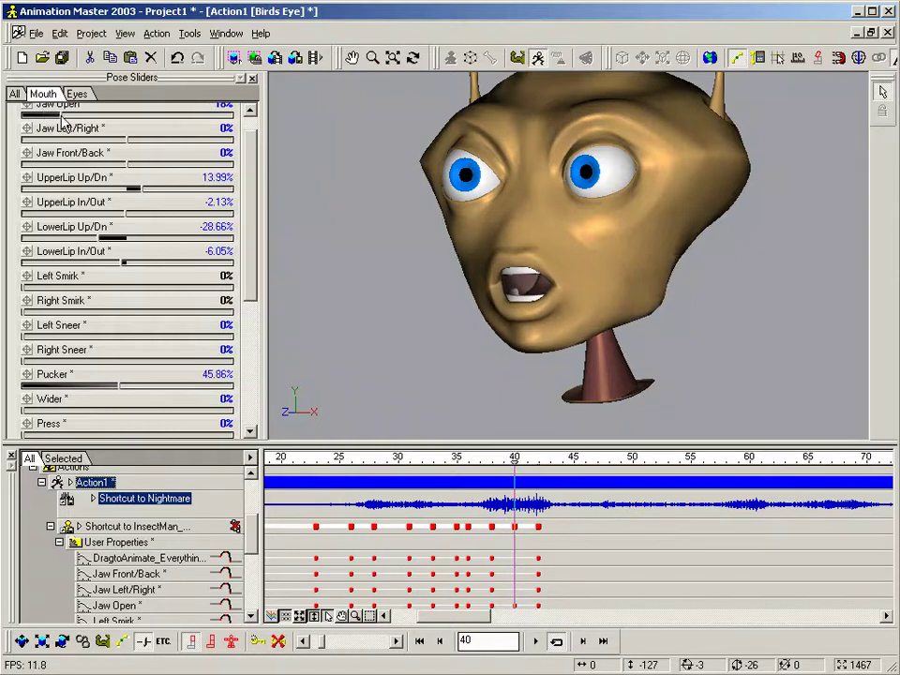
mouse_move(507, 457)
mouse_down()
mouse_move(491, 478)
mouse_move(537, 482)
mouse_move(475, 484)
mouse_up()
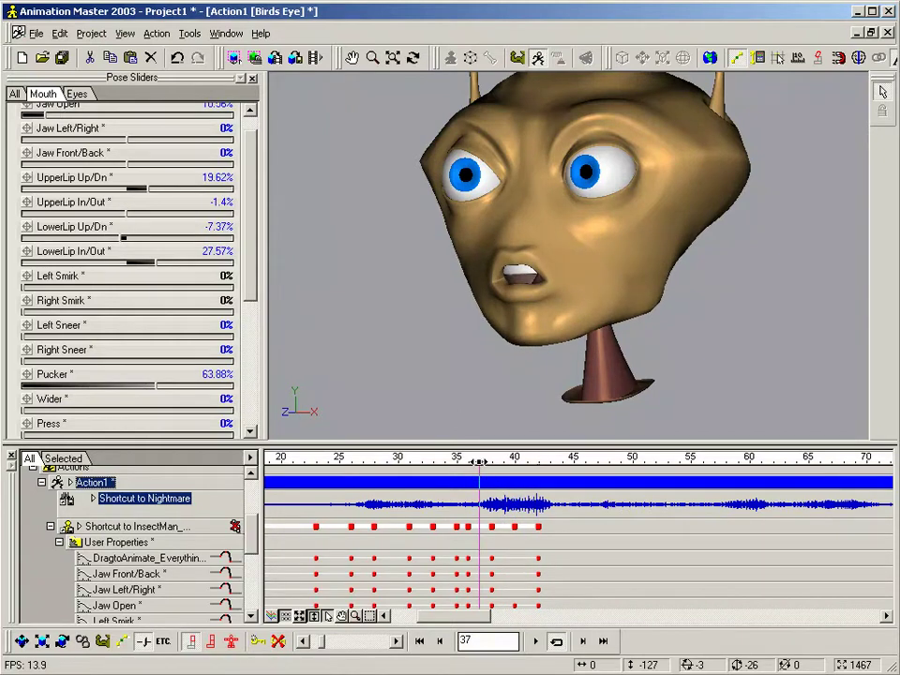
Key Jaw Open at 0% on frame 44 and retime that frame's mouth keys to frame 46.
mouse_move(479, 485)
mouse_down()
mouse_move(458, 486)
mouse_move(563, 493)
mouse_move(526, 494)
mouse_move(538, 497)
mouse_move(528, 504)
mouse_move(597, 505)
mouse_move(541, 513)
mouse_move(585, 517)
mouse_move(520, 518)
mouse_move(558, 524)
mouse_up()
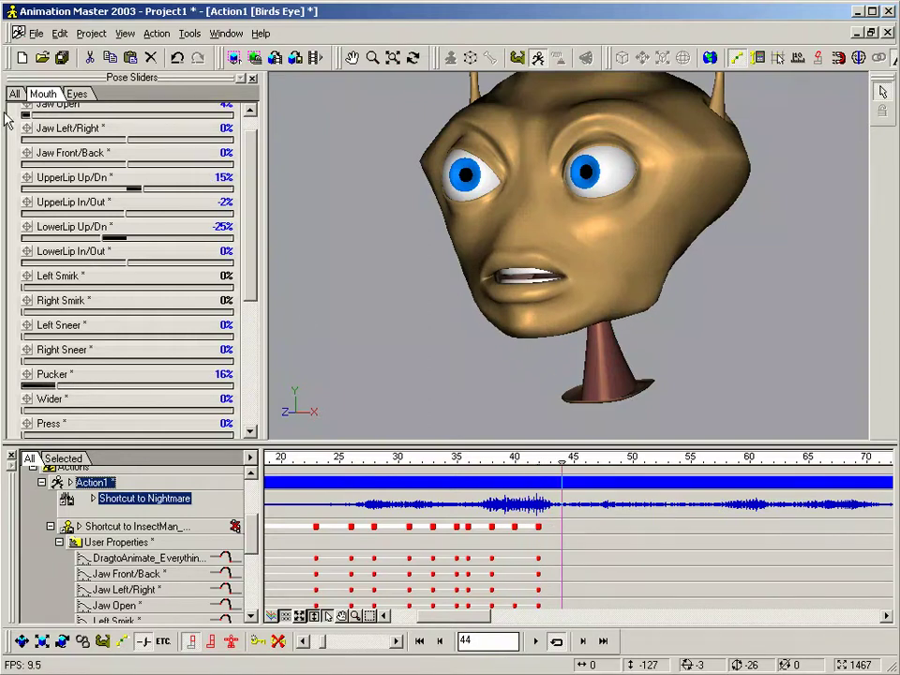
drag(29, 114, 11, 115)
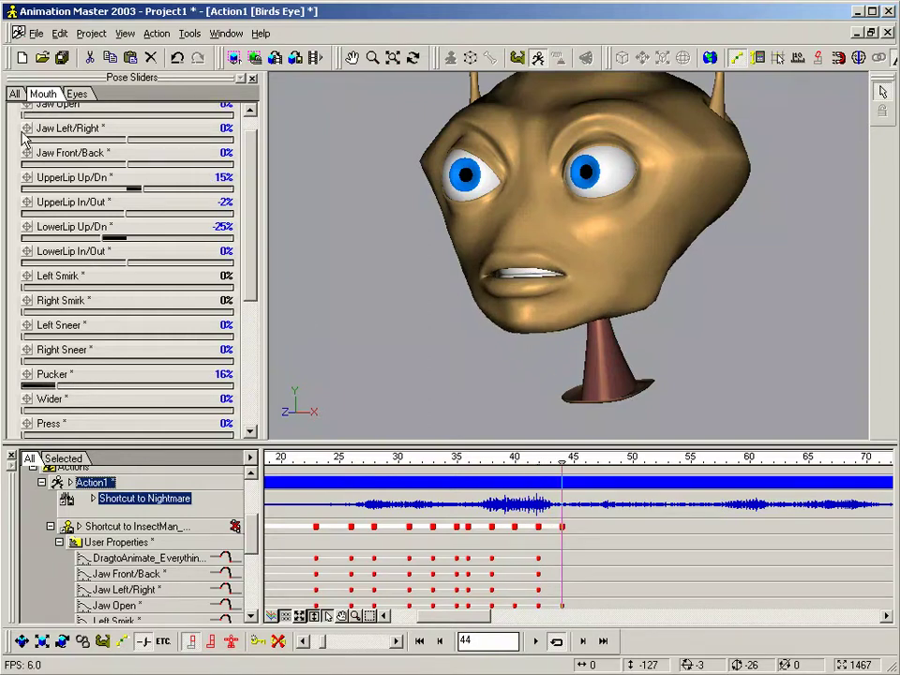
mouse_move(562, 484)
mouse_down()
mouse_move(538, 485)
mouse_move(585, 484)
mouse_up()
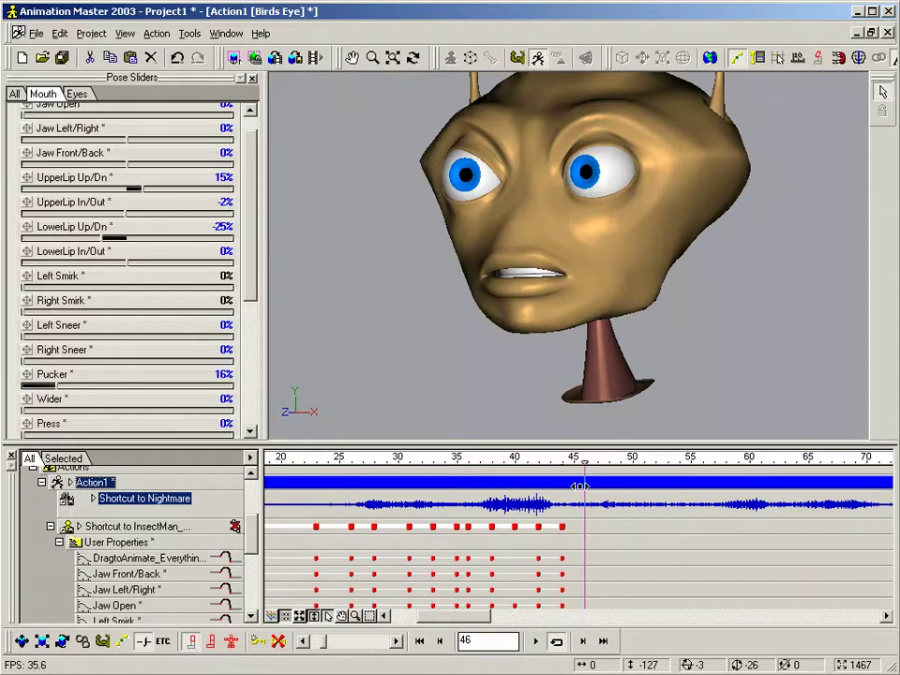
mouse_move(578, 486)
mouse_down()
mouse_move(538, 489)
mouse_move(581, 488)
mouse_move(568, 565)
mouse_move(570, 538)
mouse_move(586, 538)
mouse_up()
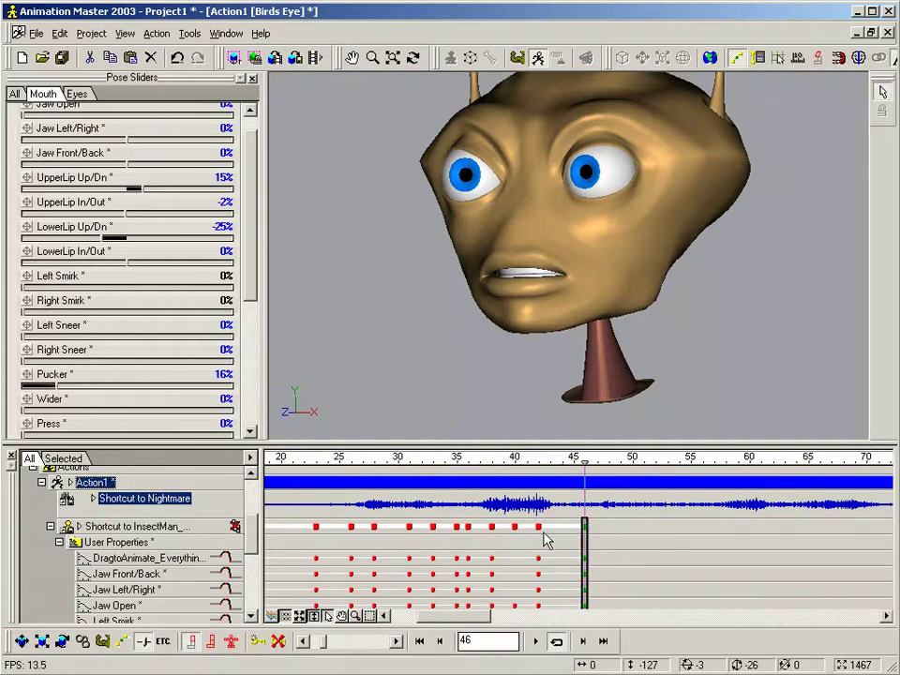
Scrub through the keyed frames and play the action from frame 27 to check the lip-sync against the sound.
mouse_move(254, 532)
mouse_down()
mouse_move(256, 540)
mouse_move(255, 531)
mouse_up()
mouse_move(584, 497)
mouse_down()
mouse_move(561, 505)
mouse_move(580, 519)
mouse_move(542, 526)
mouse_move(582, 526)
mouse_move(544, 527)
mouse_up()
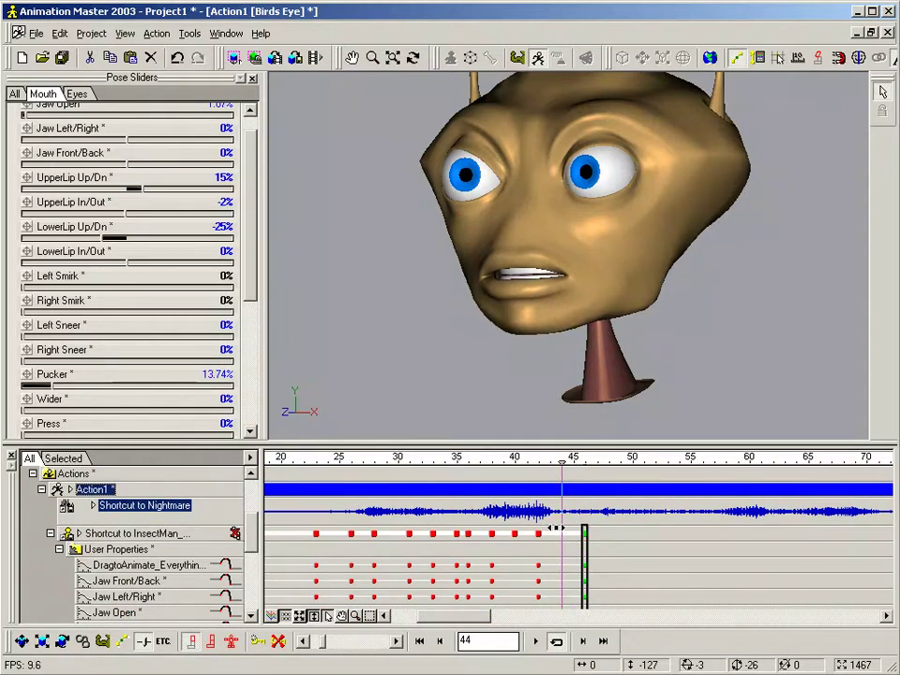
mouse_move(556, 528)
mouse_down()
mouse_move(585, 528)
mouse_move(540, 532)
mouse_move(577, 533)
mouse_move(535, 535)
mouse_move(516, 542)
mouse_move(538, 542)
mouse_move(489, 553)
mouse_up()
drag(517, 557, 580, 563)
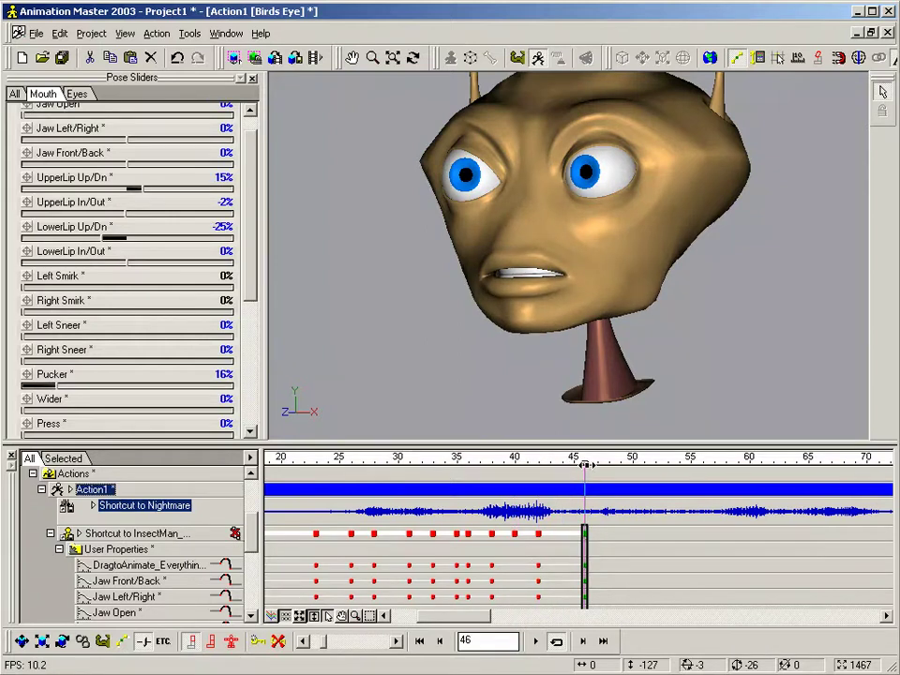
mouse_move(586, 460)
mouse_down()
mouse_move(430, 472)
mouse_move(464, 473)
mouse_move(502, 498)
mouse_move(584, 509)
mouse_move(363, 522)
mouse_up()
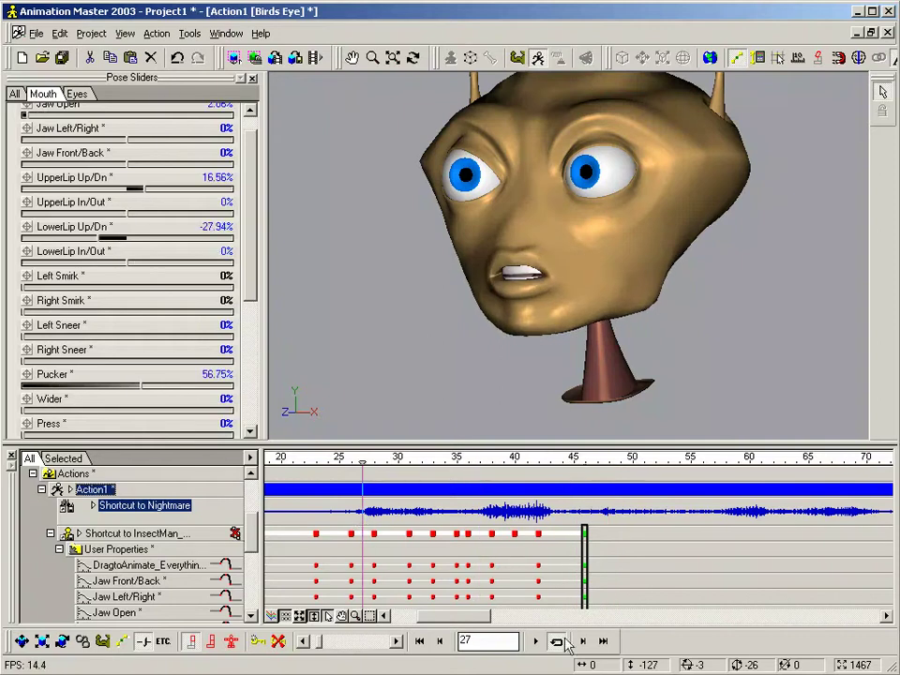
click(536, 645)
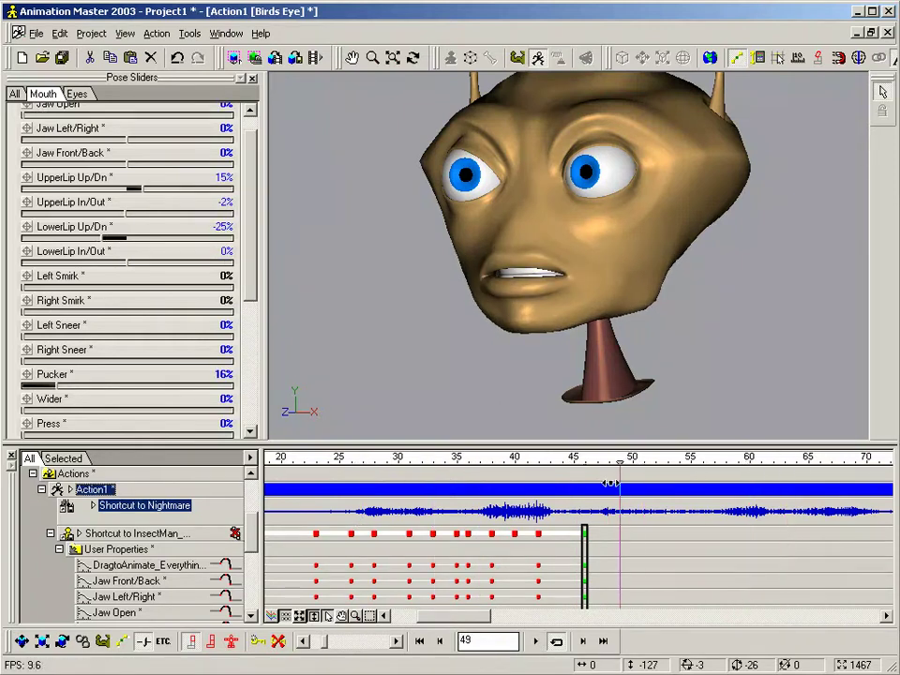
Key the mouth at frame 48 with Jaw Open 6%, Pucker 5%, and Wider, Left Smirk and Right Smirk at 7%.
mouse_move(610, 498)
mouse_down()
mouse_move(585, 498)
mouse_move(729, 500)
mouse_move(562, 501)
mouse_move(770, 511)
mouse_move(724, 523)
mouse_move(800, 517)
mouse_move(594, 558)
mouse_move(701, 554)
mouse_move(717, 551)
mouse_move(583, 555)
mouse_move(609, 563)
mouse_up()
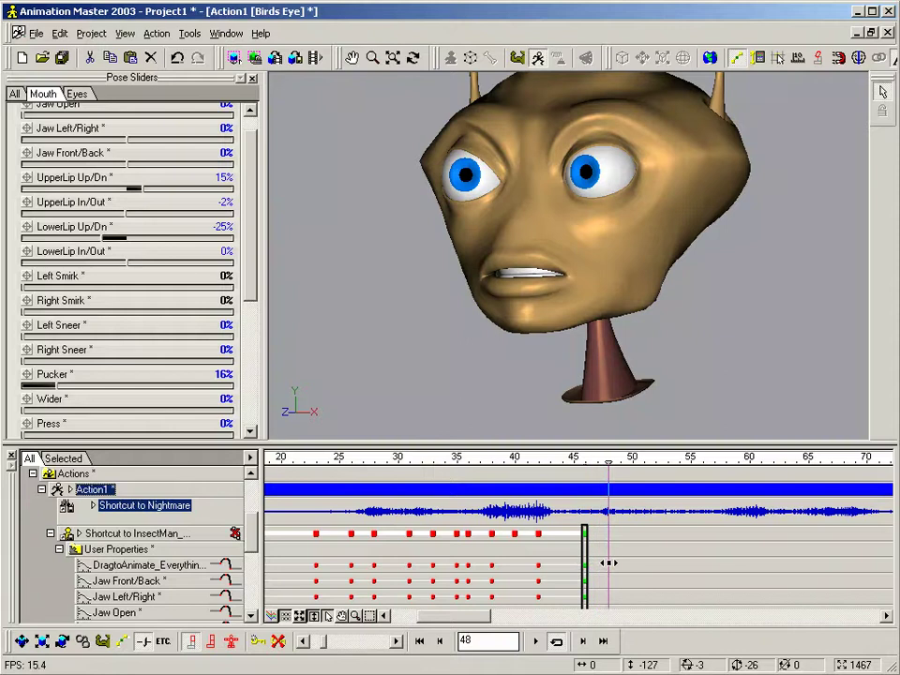
drag(25, 117, 34, 120)
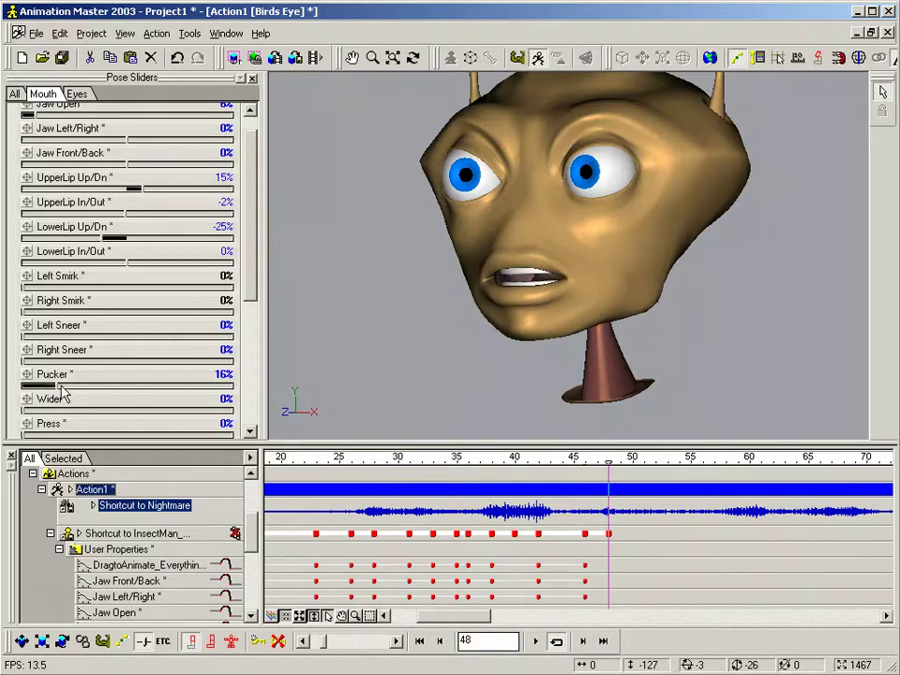
drag(54, 390, 37, 413)
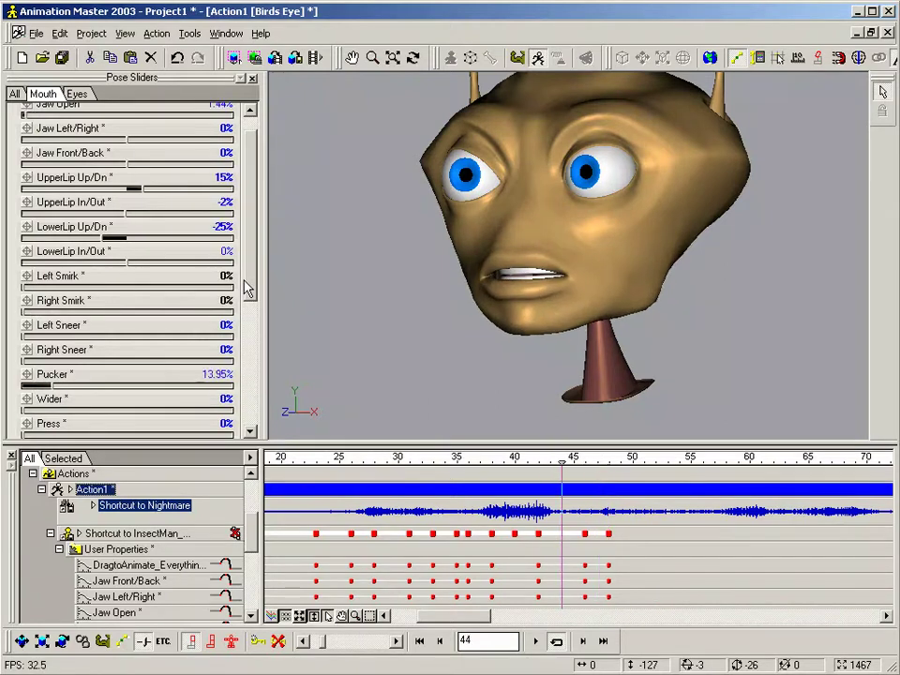
key(plus)
key(plus)
Key frame 57 with Jaw Open 2%, Pucker 0%, Wider 17%, Left Smirk 26%, Right Smirk 27%, UpperLip Up/Dn 5% and LowerLip Up/Dn -20%.
drag(619, 459, 721, 523)
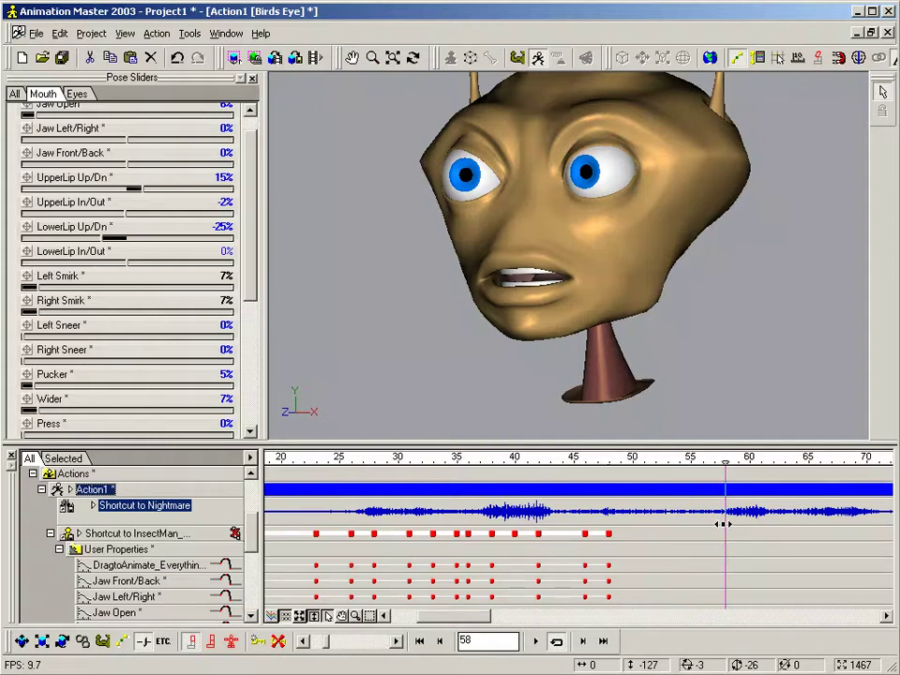
drag(725, 524, 716, 525)
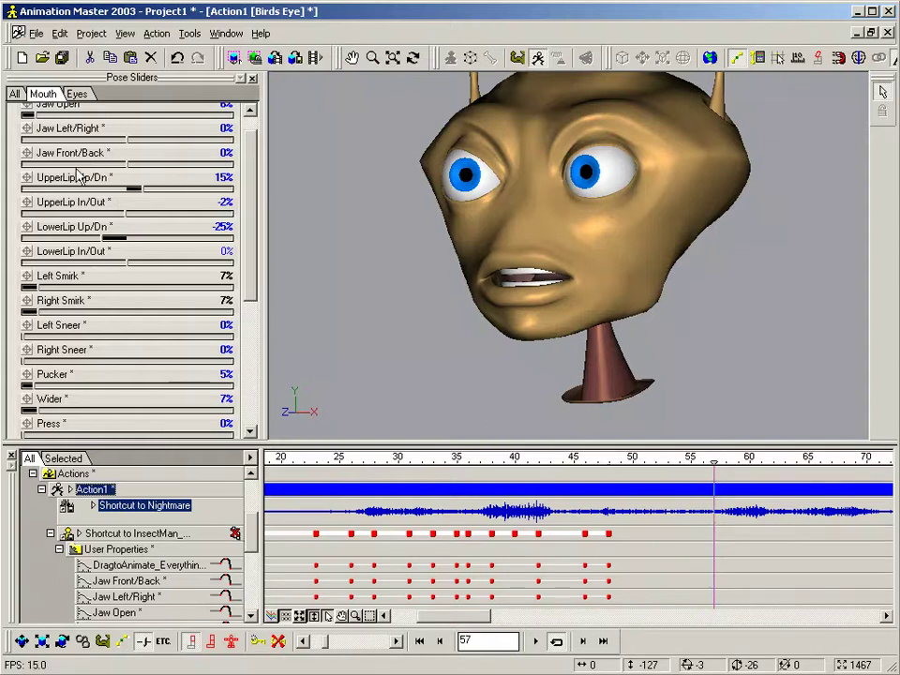
drag(35, 120, 26, 121)
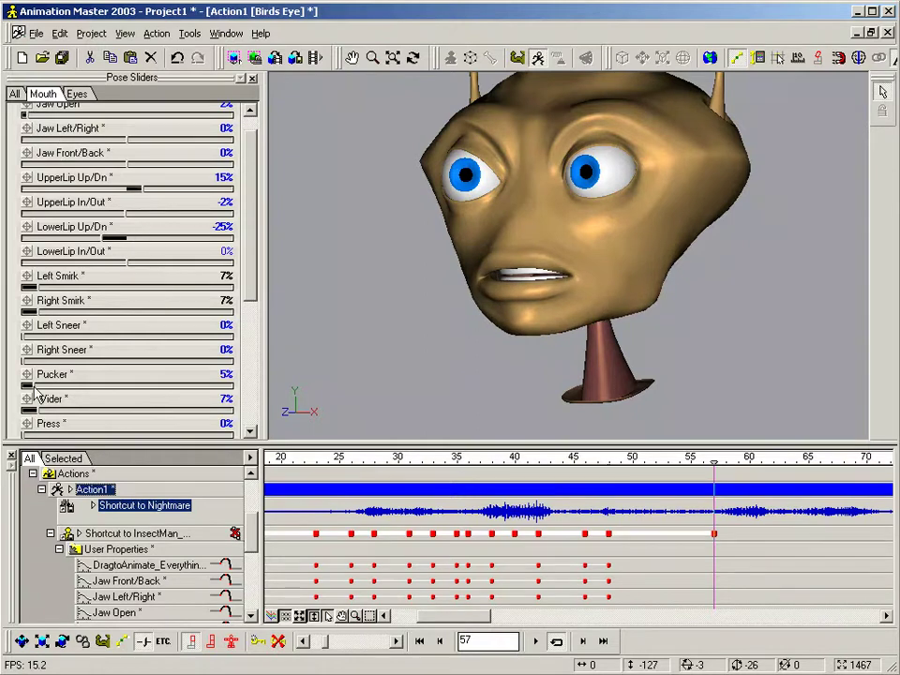
drag(34, 386, 58, 415)
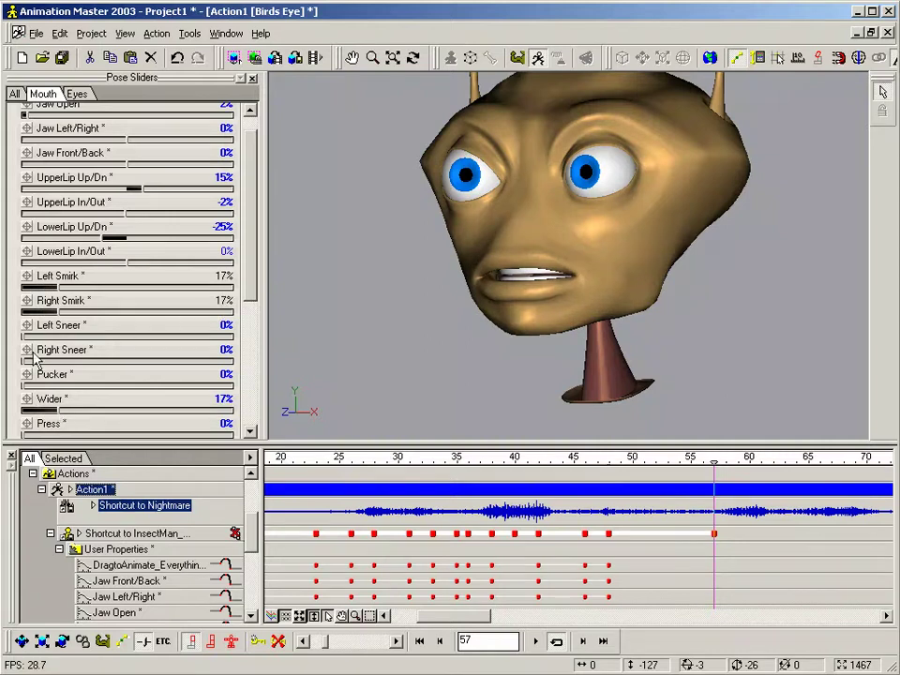
drag(58, 287, 77, 312)
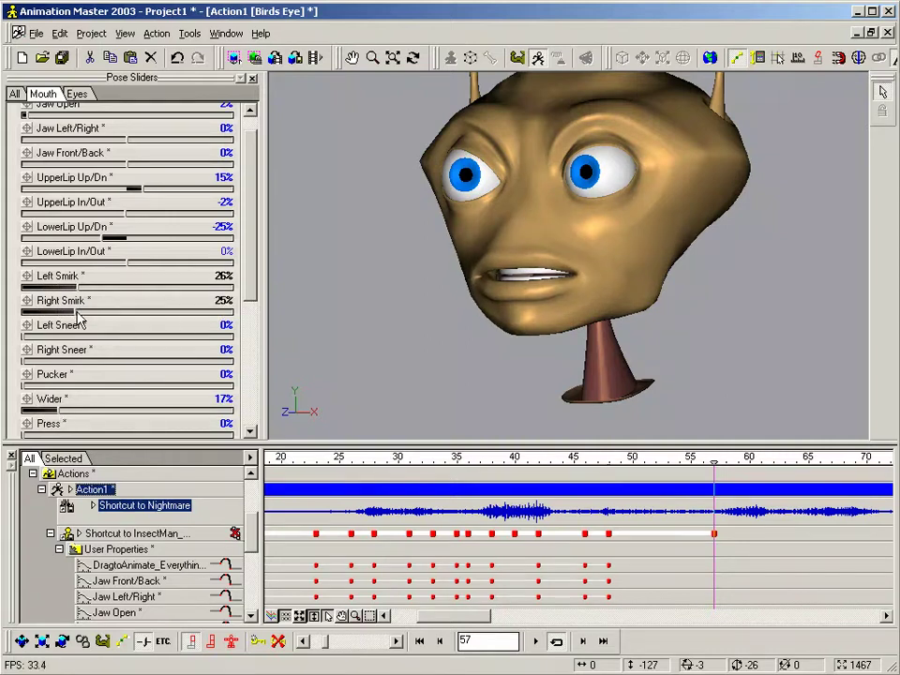
drag(142, 190, 130, 189)
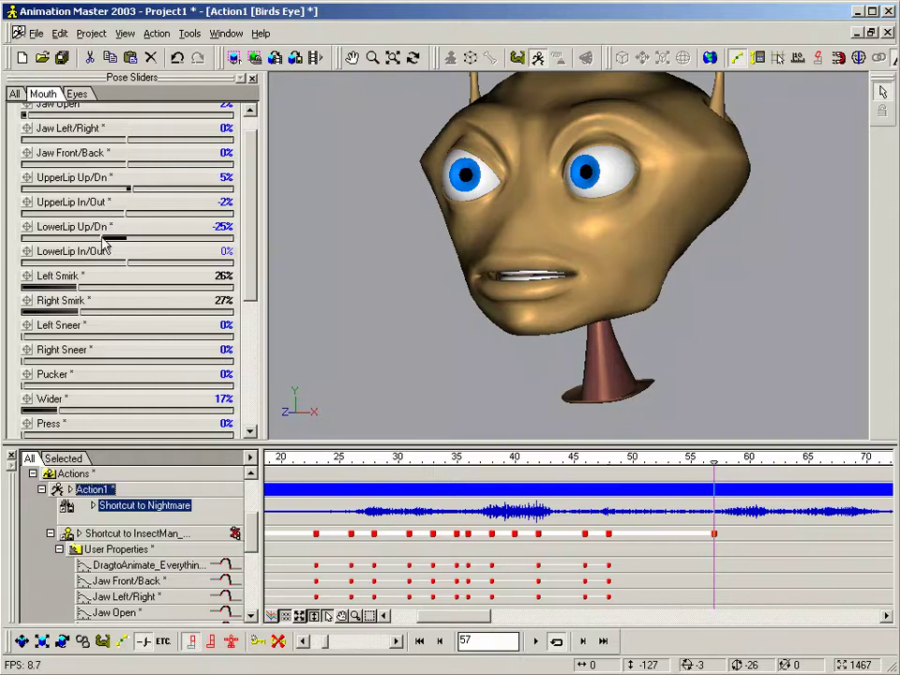
drag(103, 238, 108, 241)
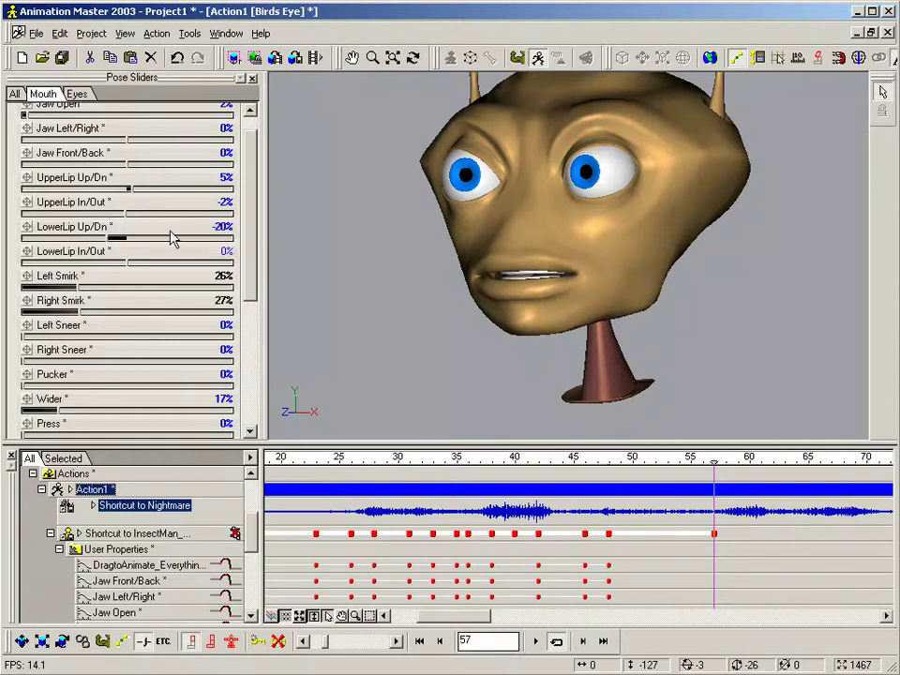
Set Left Sneer to 20% on frame 57 and key the in-between mouth pose at frame 51.
drag(127, 336, 66, 349)
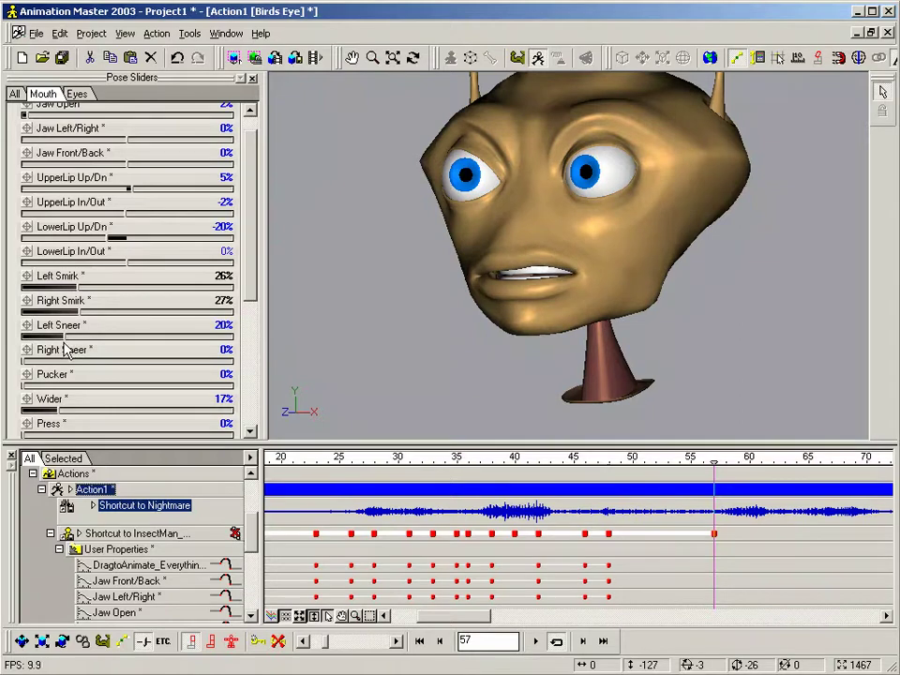
mouse_move(712, 468)
mouse_down()
mouse_move(397, 469)
mouse_move(462, 504)
mouse_move(713, 502)
mouse_move(584, 514)
mouse_move(717, 514)
mouse_up()
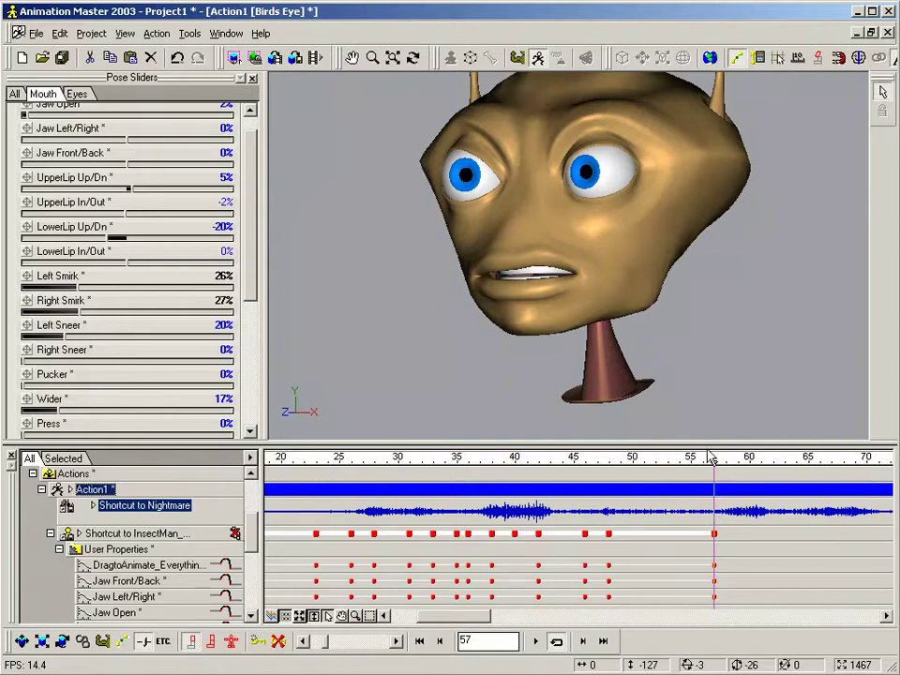
mouse_move(712, 511)
mouse_down()
mouse_move(601, 516)
mouse_move(702, 516)
mouse_move(674, 523)
mouse_move(549, 527)
mouse_move(714, 523)
mouse_move(613, 533)
mouse_move(653, 536)
mouse_move(631, 538)
mouse_up()
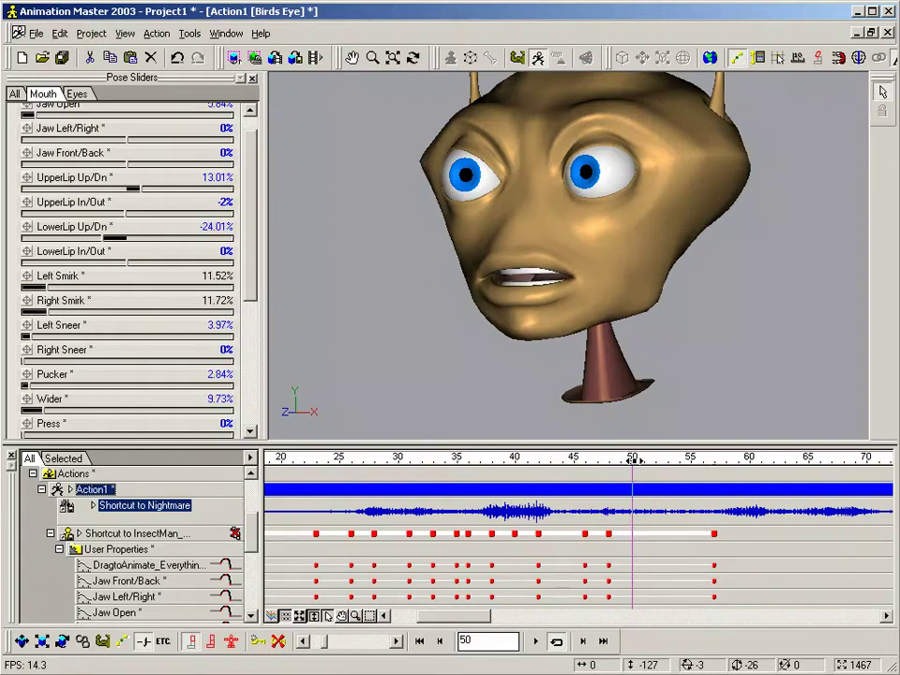
mouse_move(634, 460)
mouse_down()
mouse_move(620, 466)
mouse_move(691, 472)
mouse_move(657, 482)
mouse_move(682, 480)
mouse_move(679, 489)
mouse_move(679, 466)
mouse_move(610, 466)
mouse_move(689, 466)
mouse_move(597, 466)
mouse_move(715, 469)
mouse_move(617, 484)
mouse_move(713, 489)
mouse_up()
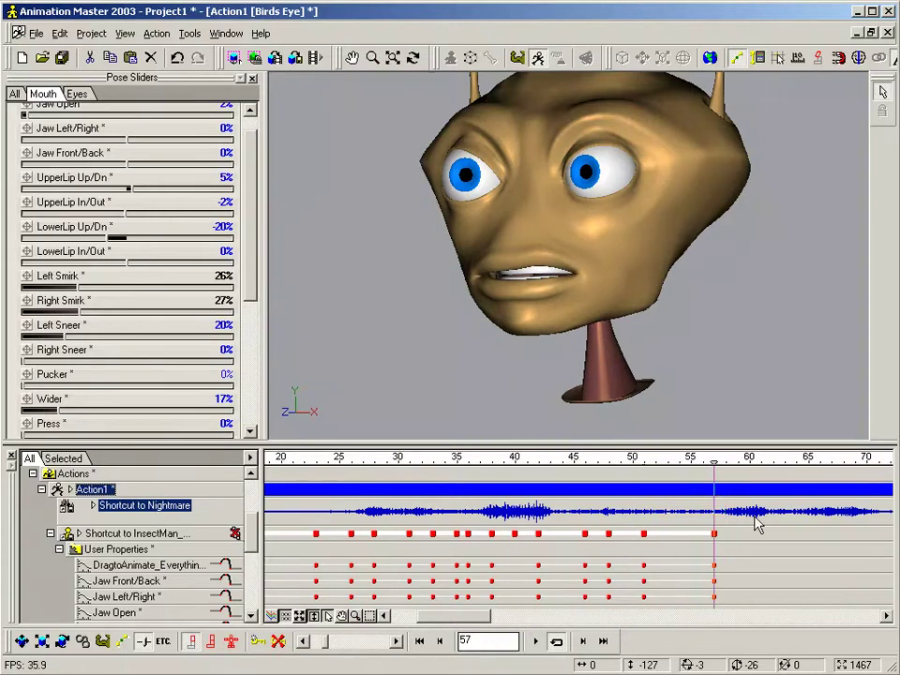
Scrub the Nightmare waveform between frames 57 and 64 to find where the next mouth shapes fall.
mouse_move(713, 463)
mouse_down()
mouse_move(773, 468)
mouse_move(710, 472)
mouse_move(842, 477)
mouse_move(795, 478)
mouse_up()
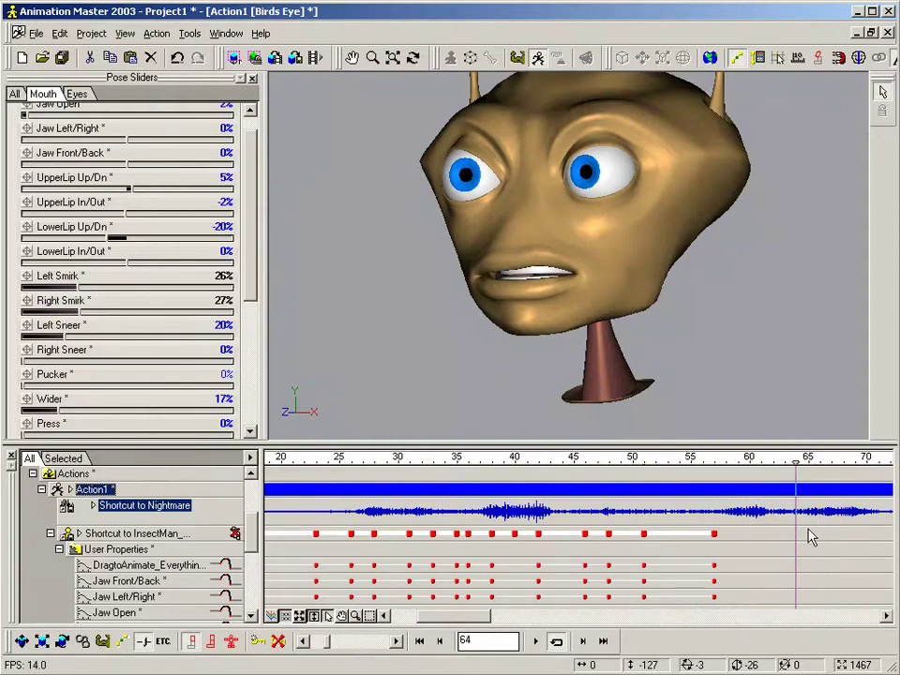
middle_drag(808, 530, 640, 534)
drag(627, 462, 556, 463)
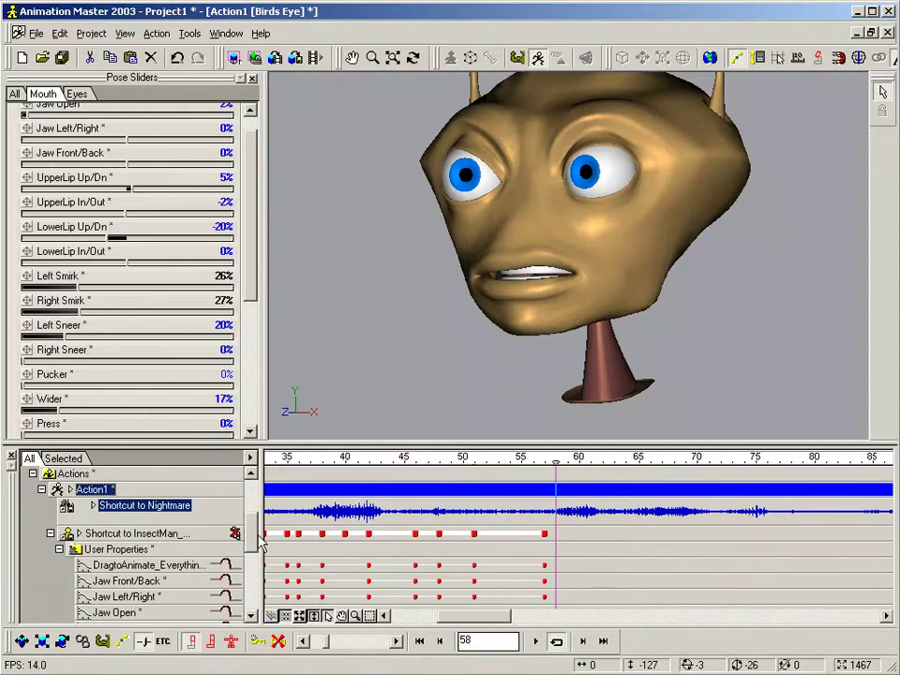
drag(255, 534, 255, 542)
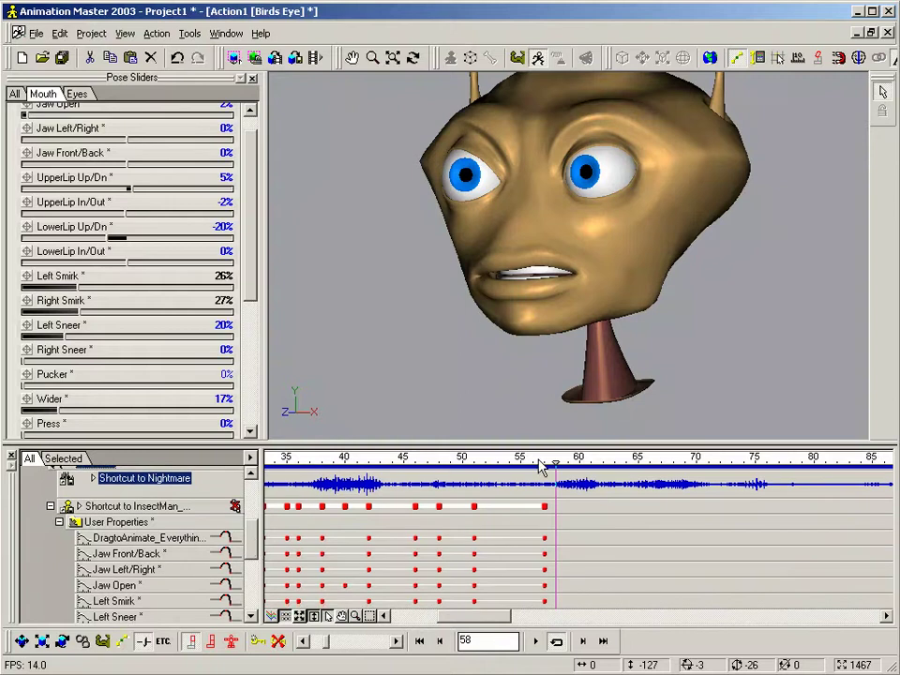
mouse_move(541, 467)
mouse_down()
mouse_move(540, 488)
mouse_move(603, 496)
mouse_up()
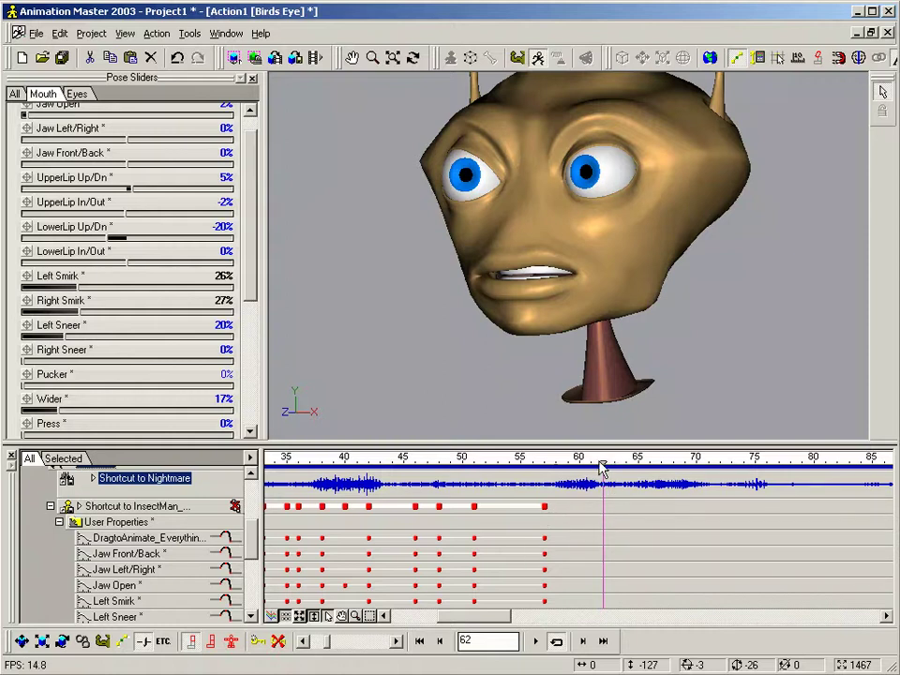
mouse_move(605, 462)
mouse_down()
mouse_move(533, 483)
mouse_move(398, 493)
mouse_move(576, 490)
mouse_move(547, 496)
mouse_move(604, 500)
mouse_move(578, 501)
mouse_move(592, 501)
mouse_up()
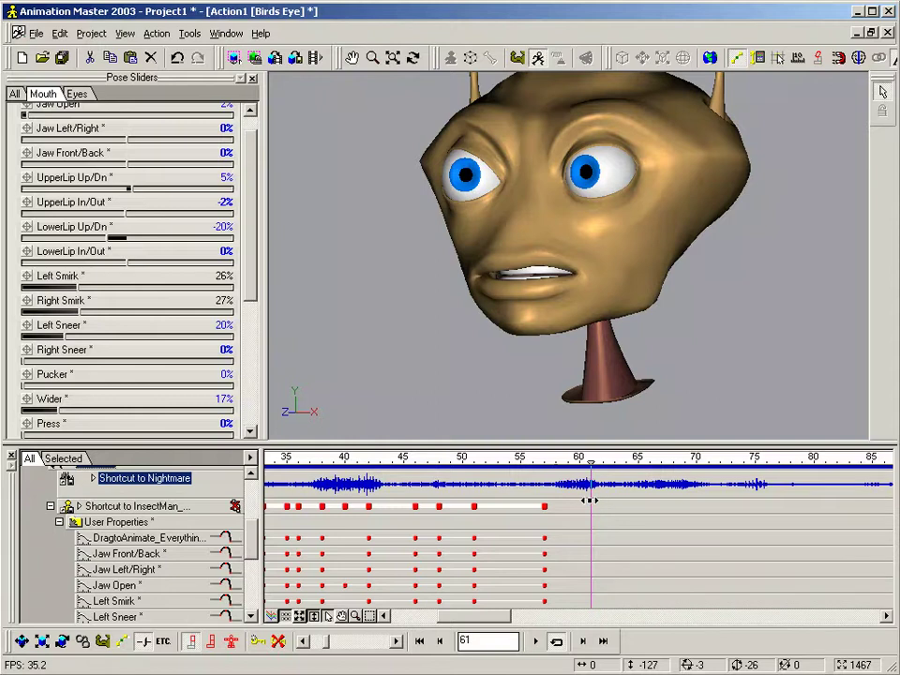
Key frame 59 with Jaw Open 15%, Pucker 24%, Wider 0%, Left Smirk 9% and Right Smirk 10%.
mouse_move(586, 500)
mouse_down()
mouse_move(566, 502)
mouse_move(602, 501)
mouse_move(543, 503)
mouse_move(563, 507)
mouse_up()
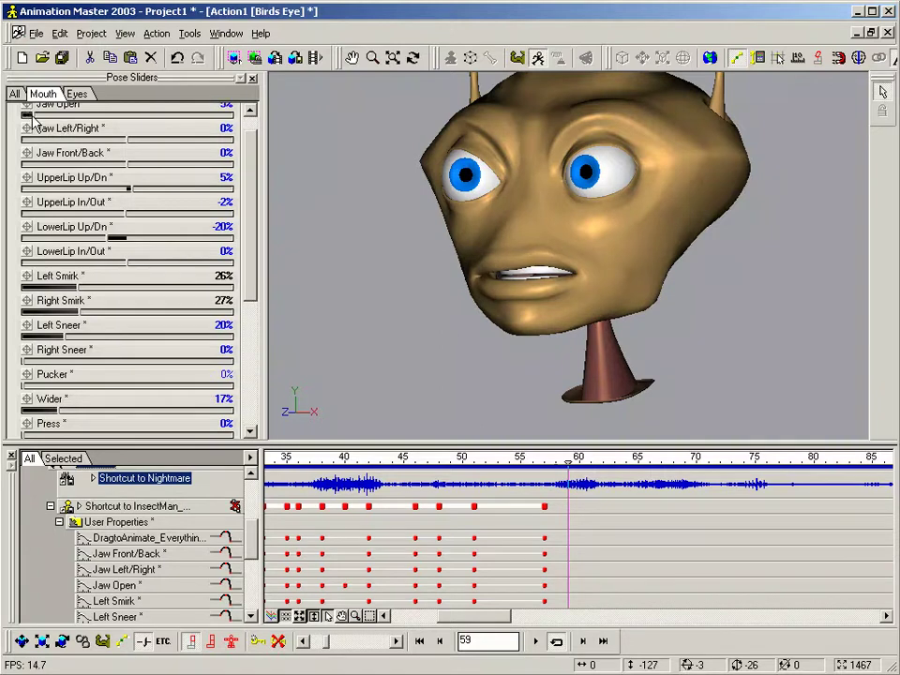
drag(31, 116, 44, 116)
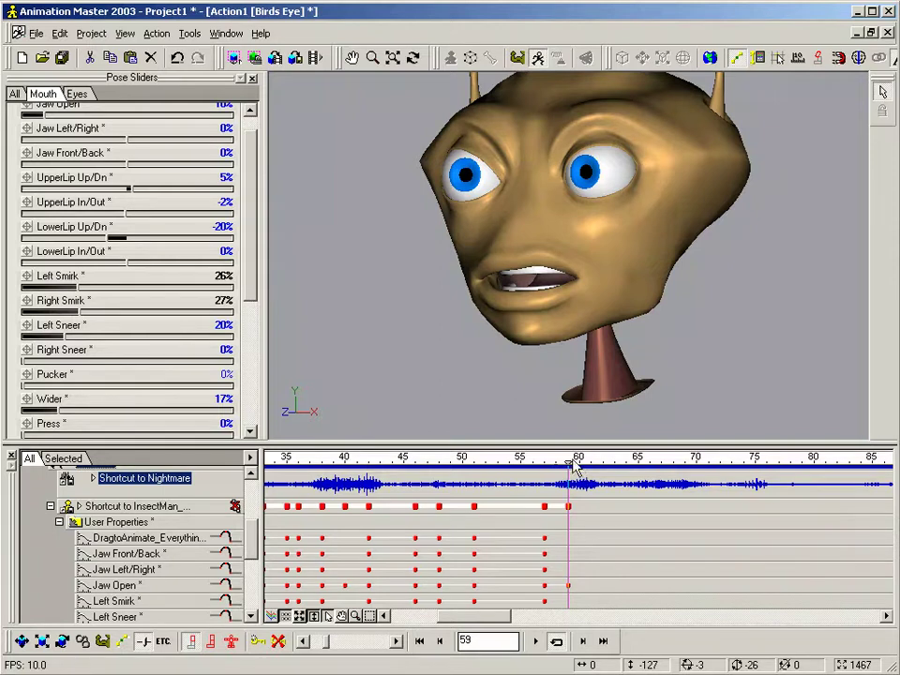
mouse_move(574, 466)
mouse_down()
mouse_move(426, 468)
mouse_move(673, 477)
mouse_move(543, 499)
mouse_move(568, 497)
mouse_up()
drag(60, 411, 71, 386)
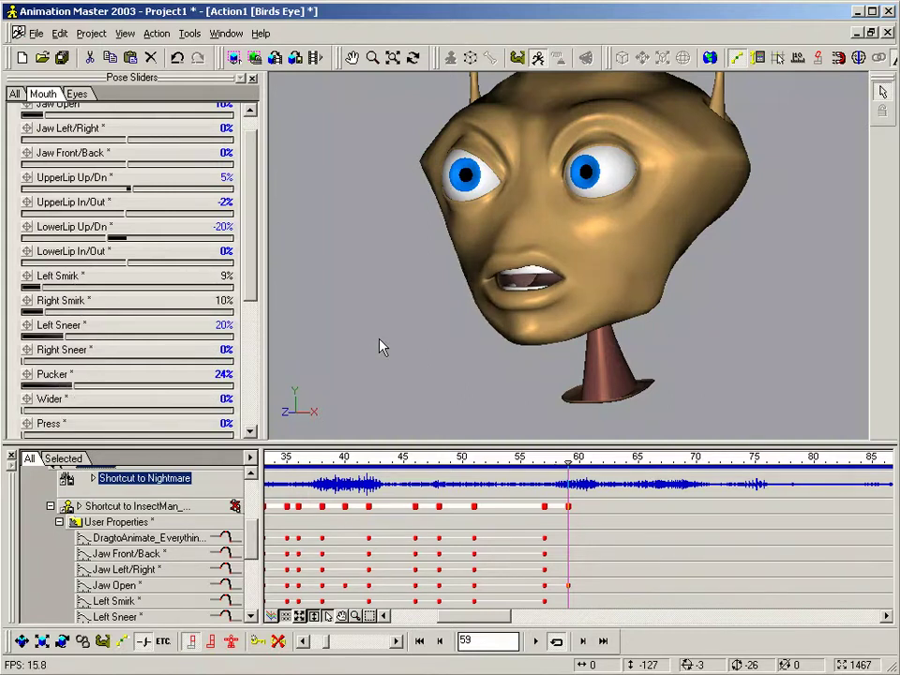
mouse_move(568, 478)
mouse_down()
mouse_move(412, 475)
mouse_move(570, 478)
mouse_up()
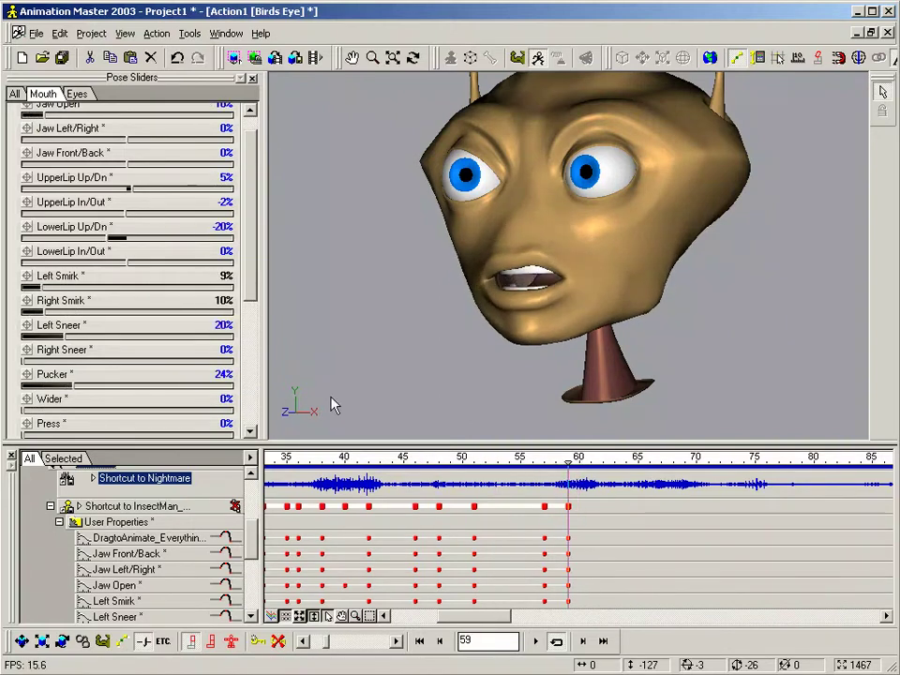
drag(53, 117, 56, 117)
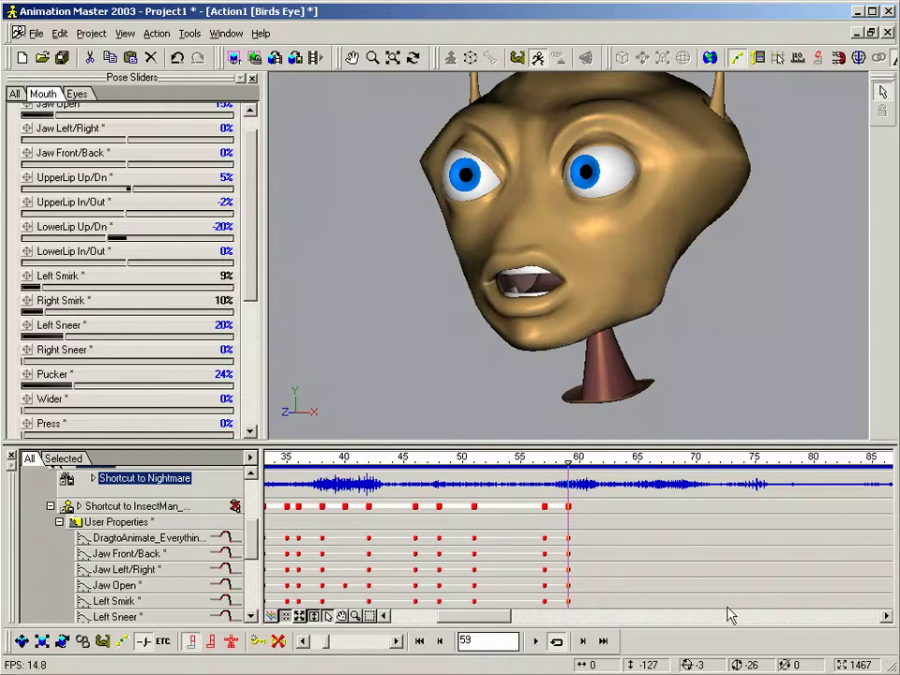
Key closed lips on frame 62: Jaw Open 3%, UpperLip Up/Dn -22%, LowerLip Up/Dn 1%, LowerLip In/Out 18.25%, Left Sneer 0%, Press 37%.
mouse_move(566, 462)
mouse_down()
mouse_move(402, 474)
mouse_move(438, 494)
mouse_up()
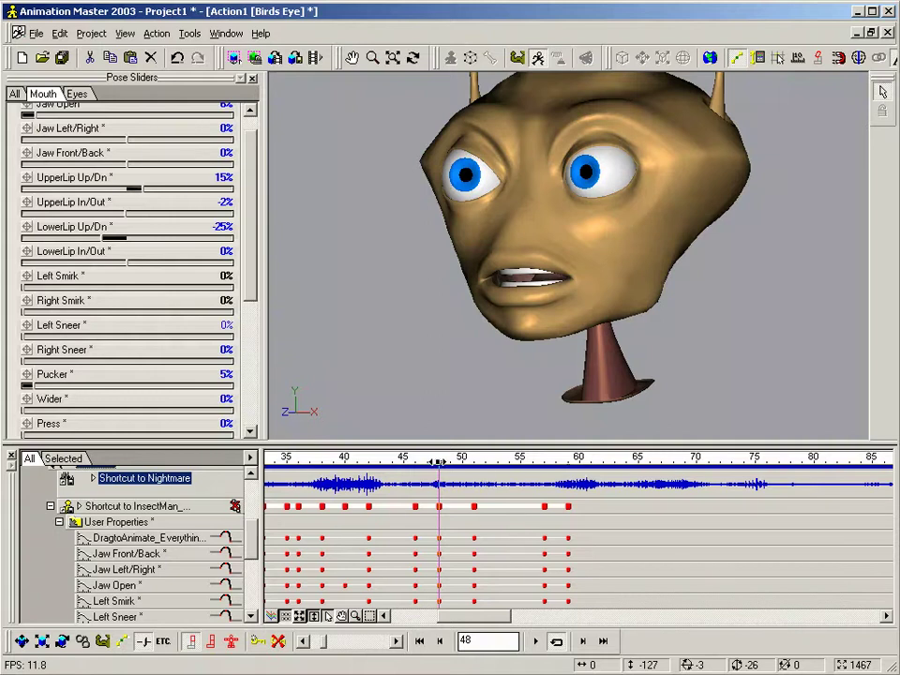
mouse_move(439, 462)
mouse_down()
mouse_move(526, 476)
mouse_move(500, 489)
mouse_move(538, 490)
mouse_move(349, 497)
mouse_move(603, 510)
mouse_up()
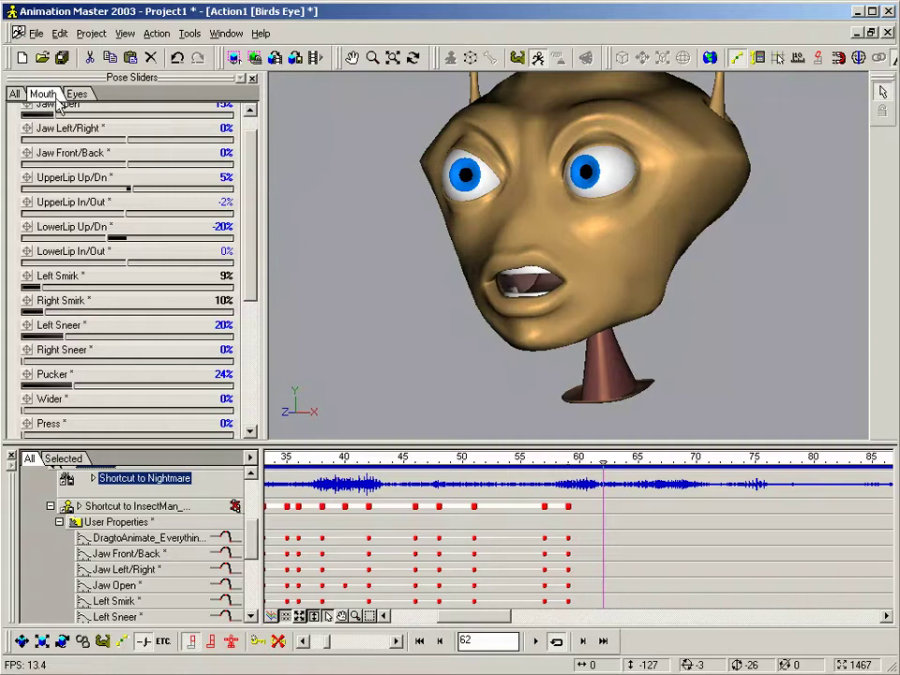
drag(51, 115, 27, 118)
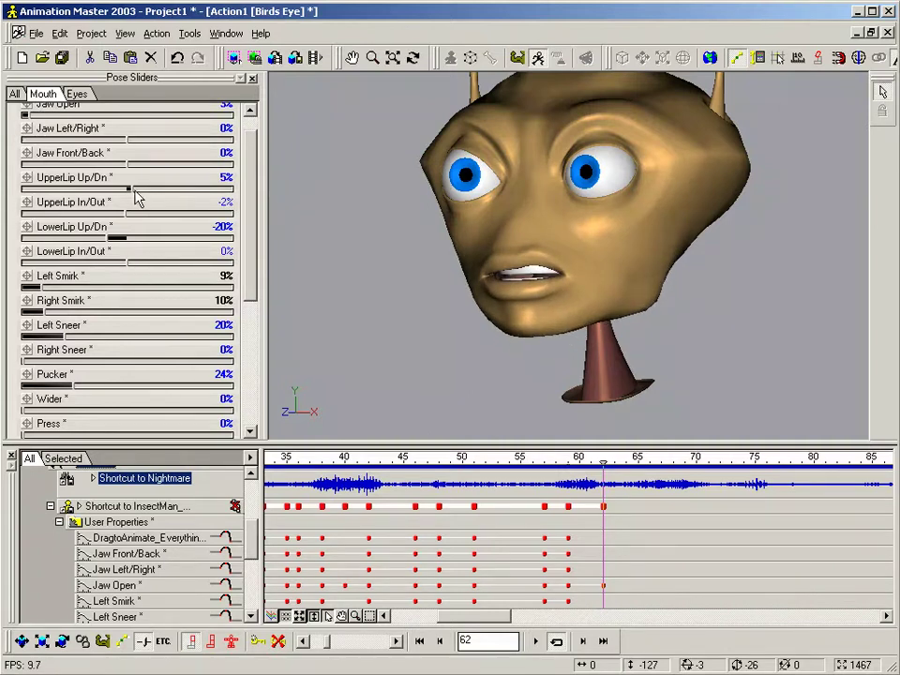
drag(68, 335, 2, 337)
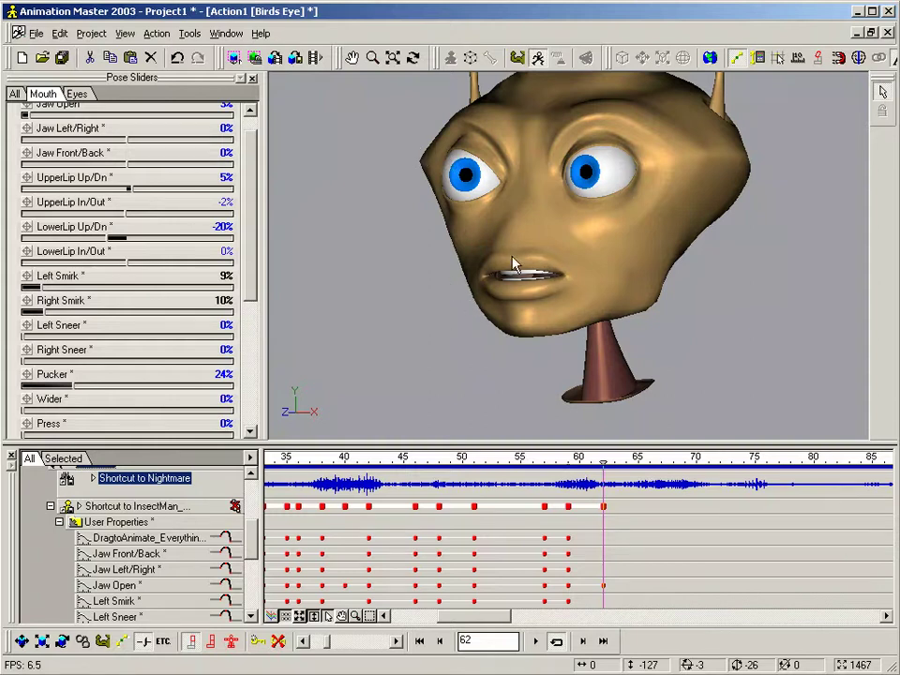
drag(125, 239, 130, 239)
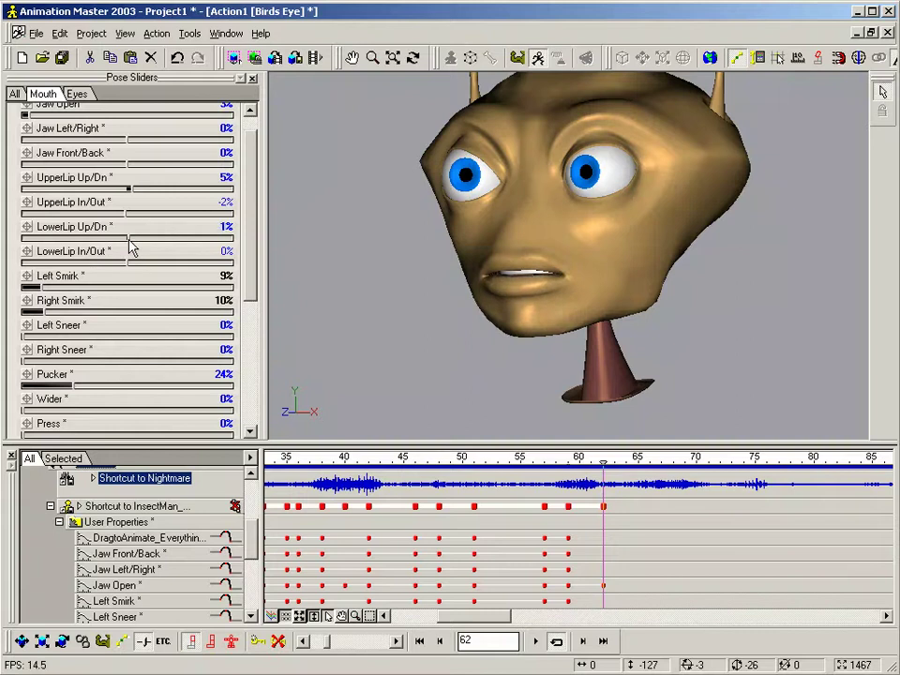
drag(131, 188, 112, 199)
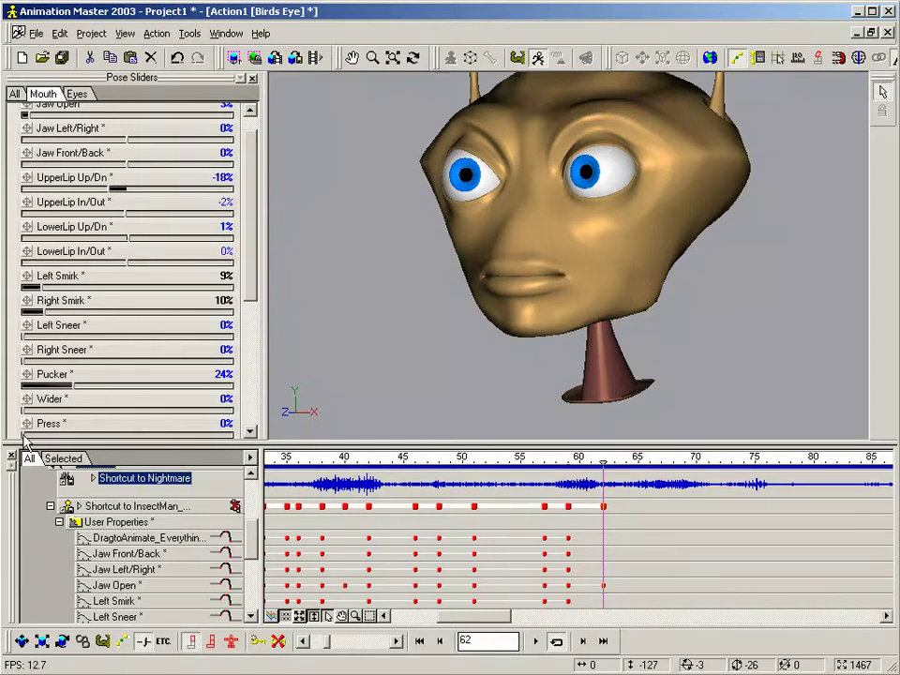
drag(25, 436, 100, 437)
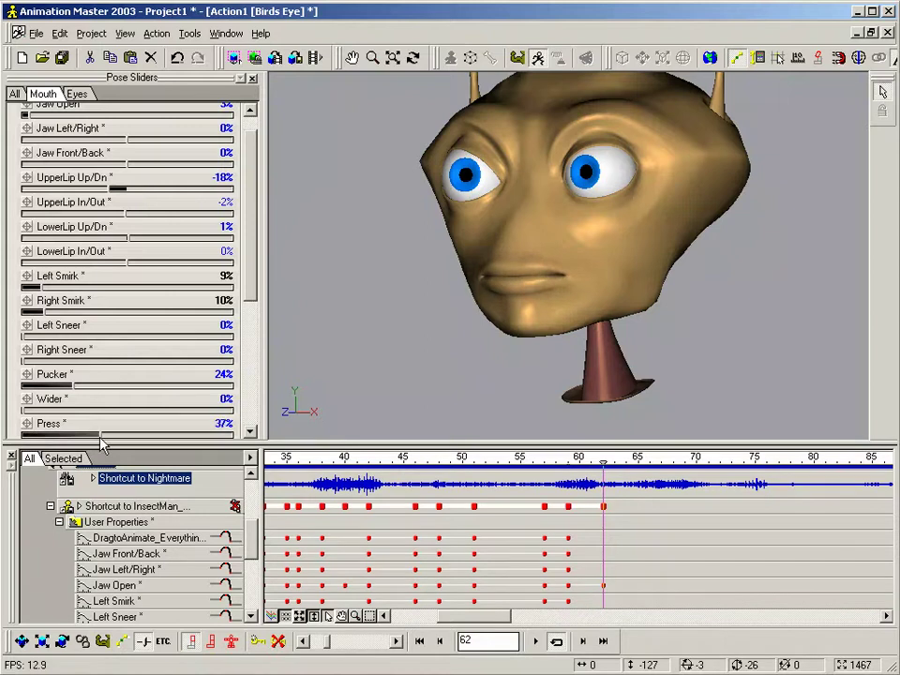
mouse_move(110, 187)
mouse_down()
mouse_move(120, 192)
mouse_move(105, 191)
mouse_up()
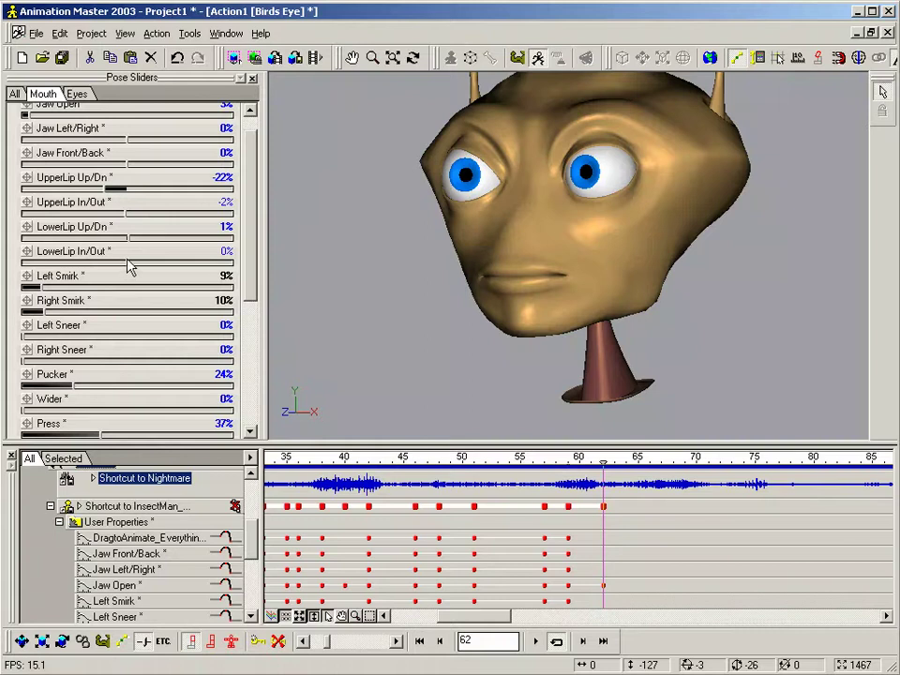
drag(125, 258, 126, 259)
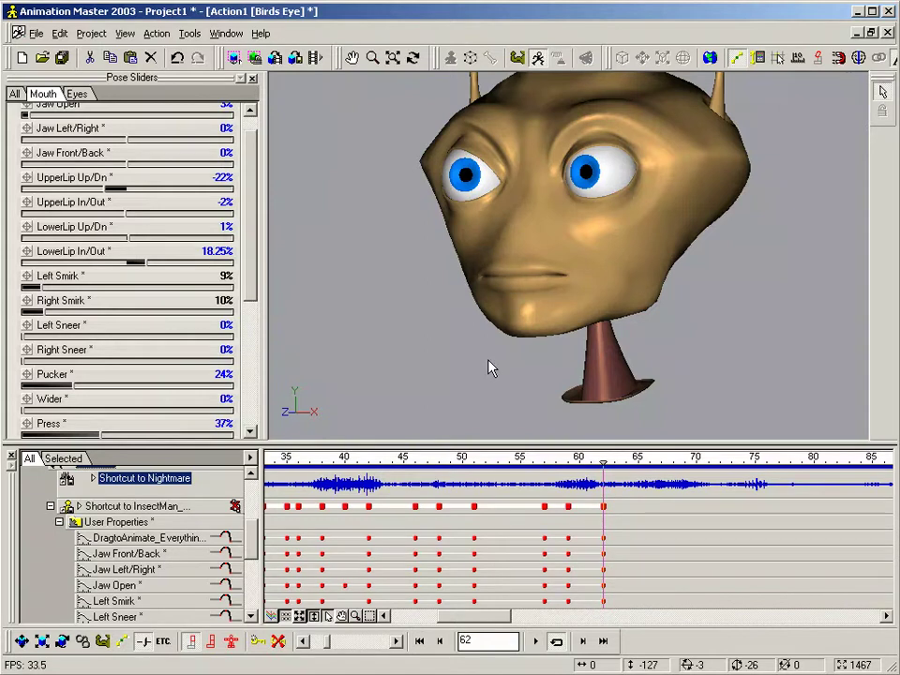
Retime frame 62's mouth keys to frame 61 and key the same closed-lip pose at frame 63.
key(minus)
key(minus)
key(plus)
key(plus)
key(plus)
key(plus)
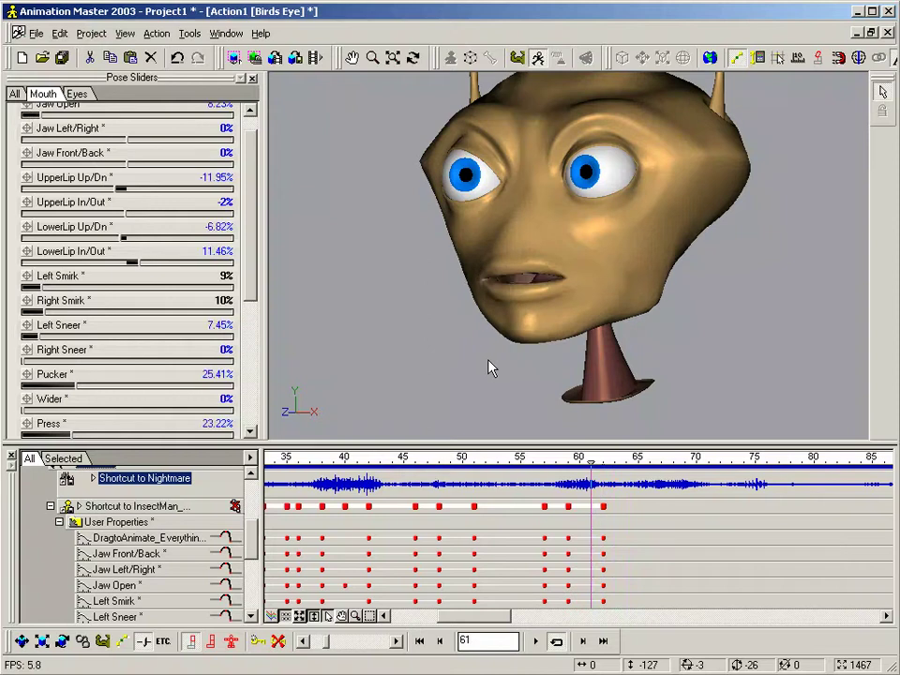
mouse_move(589, 497)
mouse_down()
mouse_move(609, 536)
mouse_move(589, 518)
mouse_up()
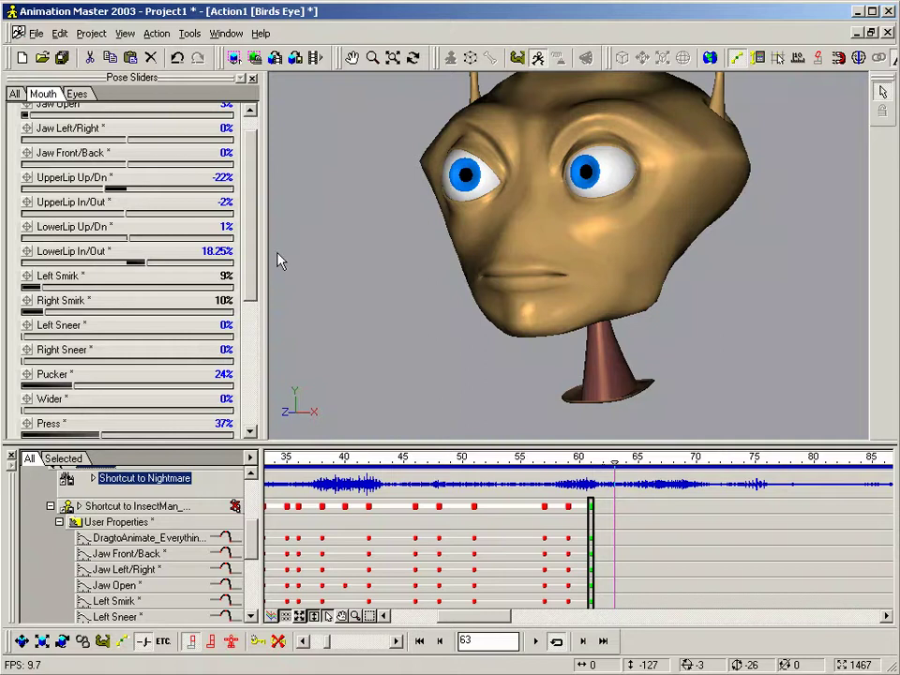
click(225, 254)
Step back and forth through frames 58 to 63 to check how the mouth closes and holds.
key(minus)
key(minus)
key(minus)
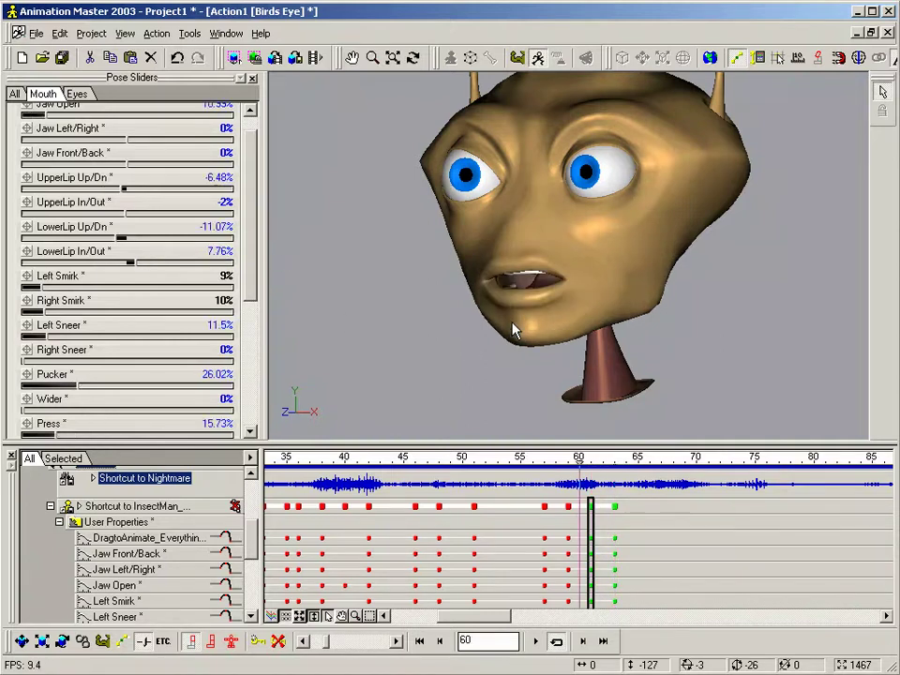
drag(581, 463, 546, 463)
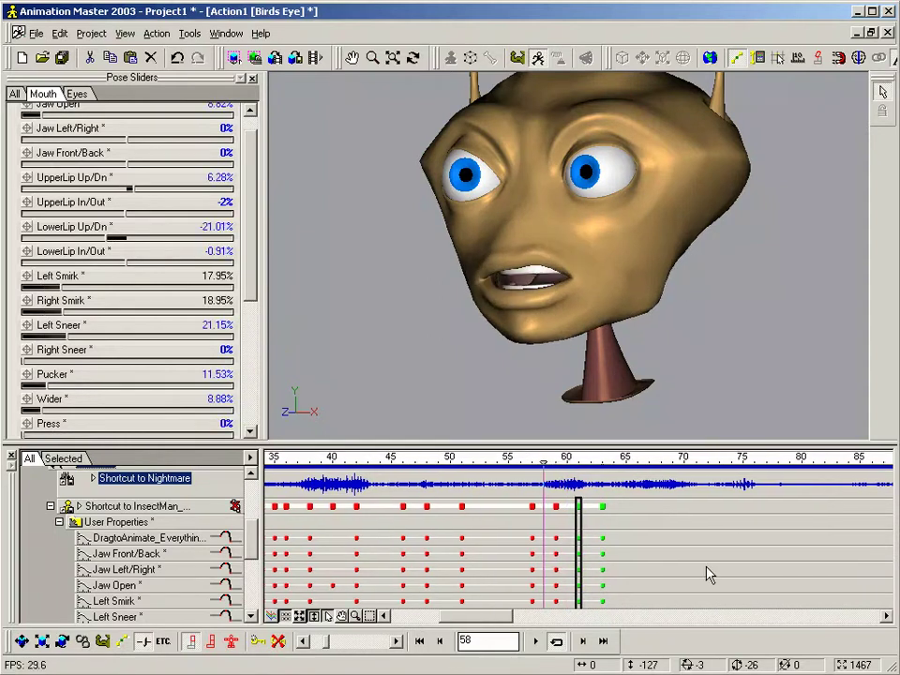
key(equal)
key(equal)
key(equal)
key(equal)
key(equal)
key(minus)
key(minus)
key(minus)
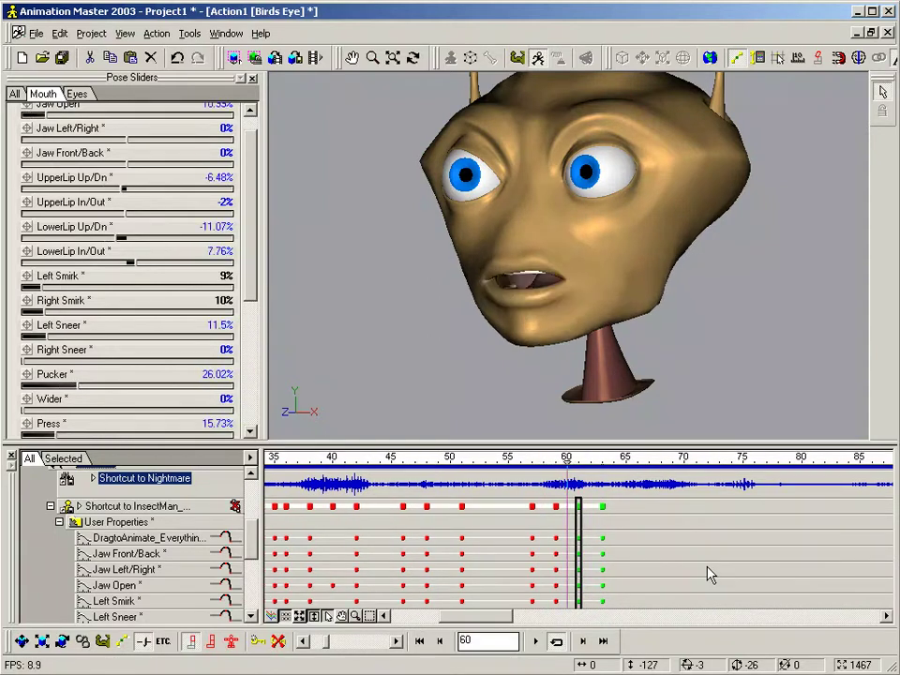
key(equal)
key(equal)
key(minus)
key(Right)
key(Right)
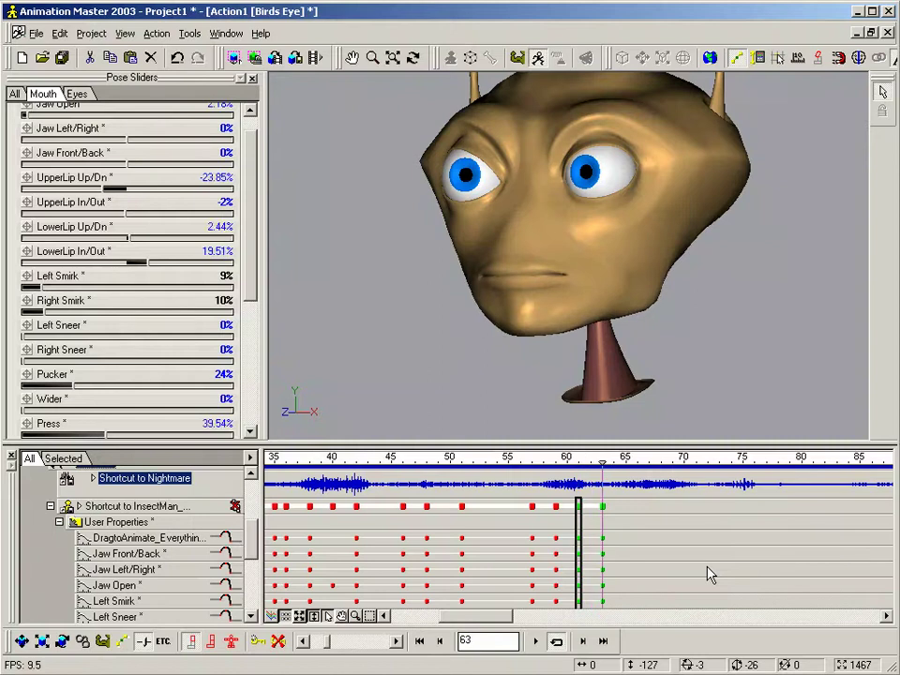
key(Left)
key(Left)
key(Left)
key(Left)
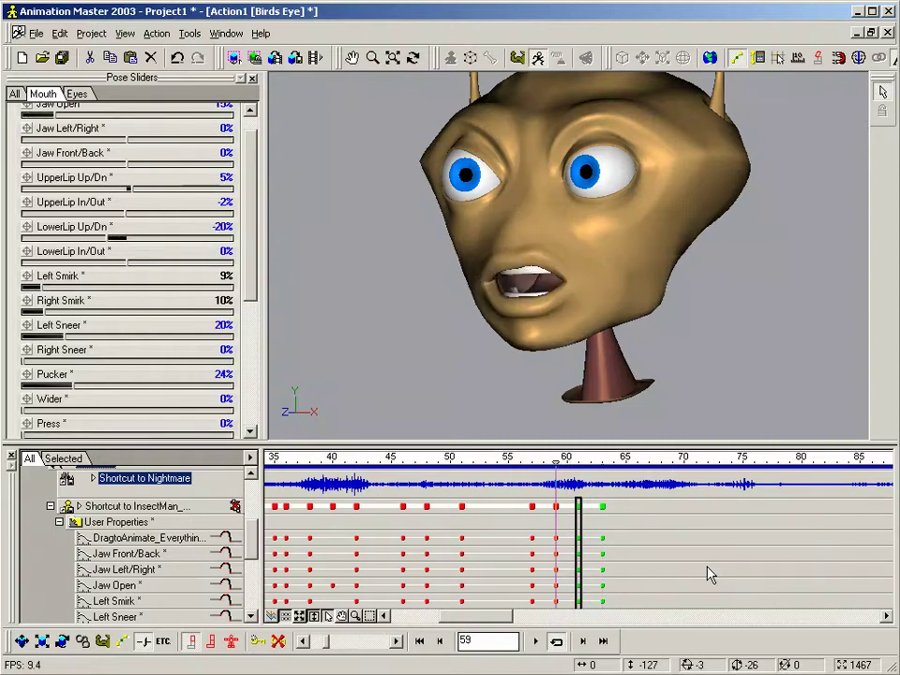
key(Right)
key(Right)
key(Right)
key(Right)
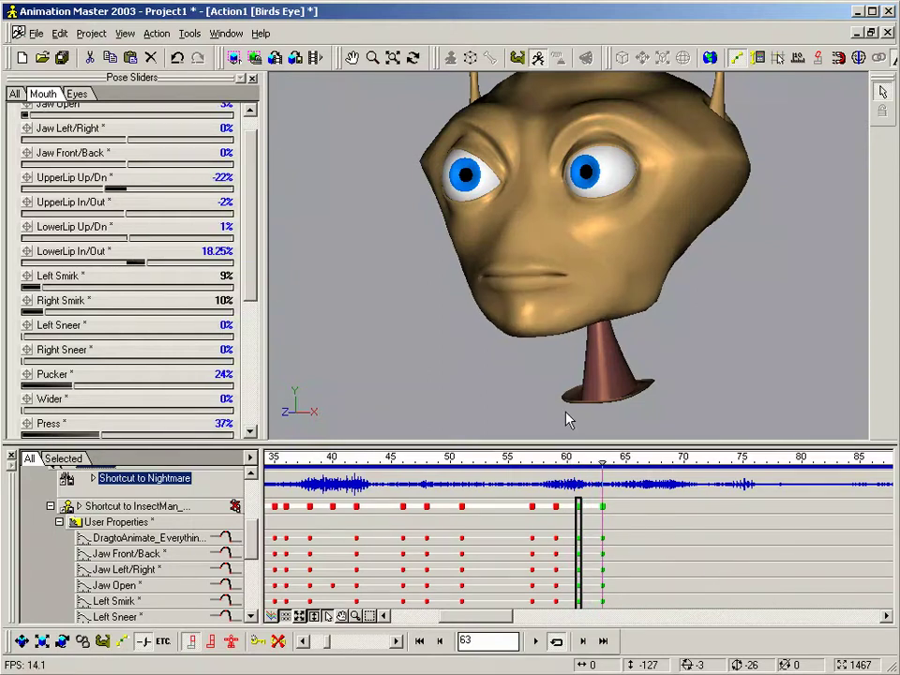
Key the in-between closed-lip pose at frame 62 and set Jaw Open to 9% on frame 63.
key(Left)
key(Left)
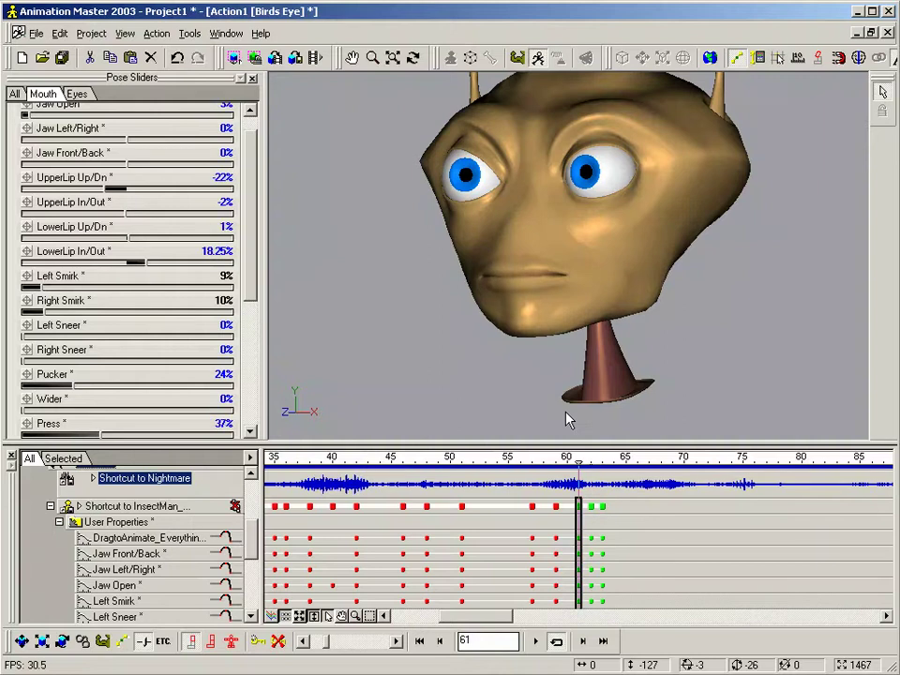
key(Right)
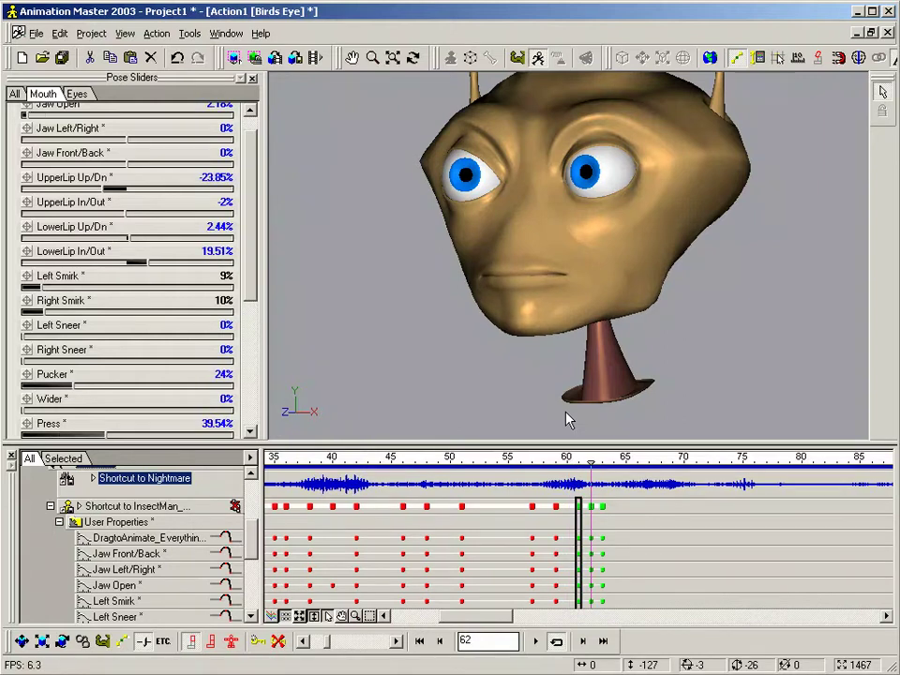
key(Right)
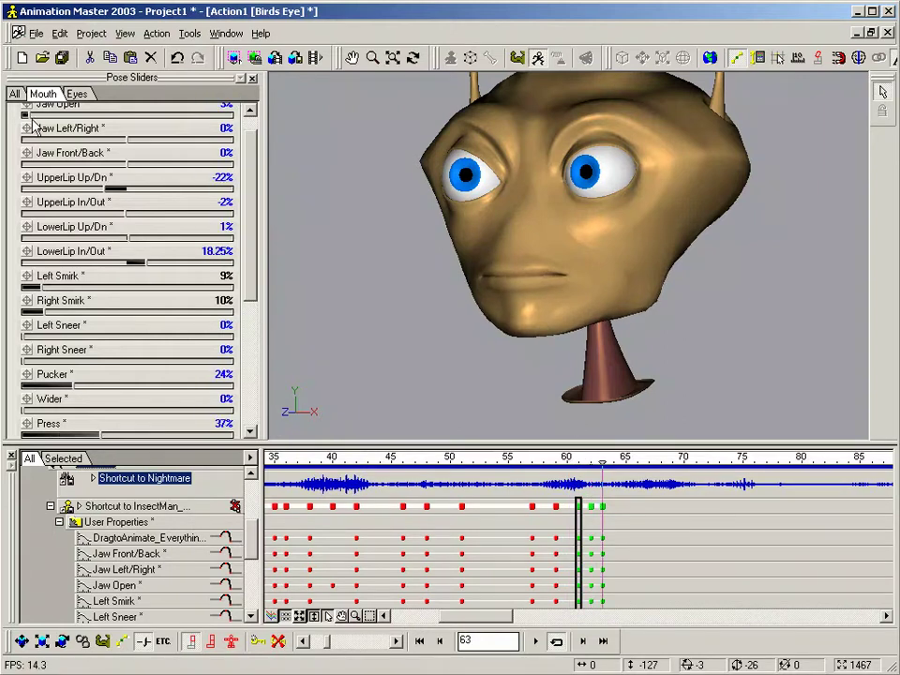
drag(29, 115, 39, 120)
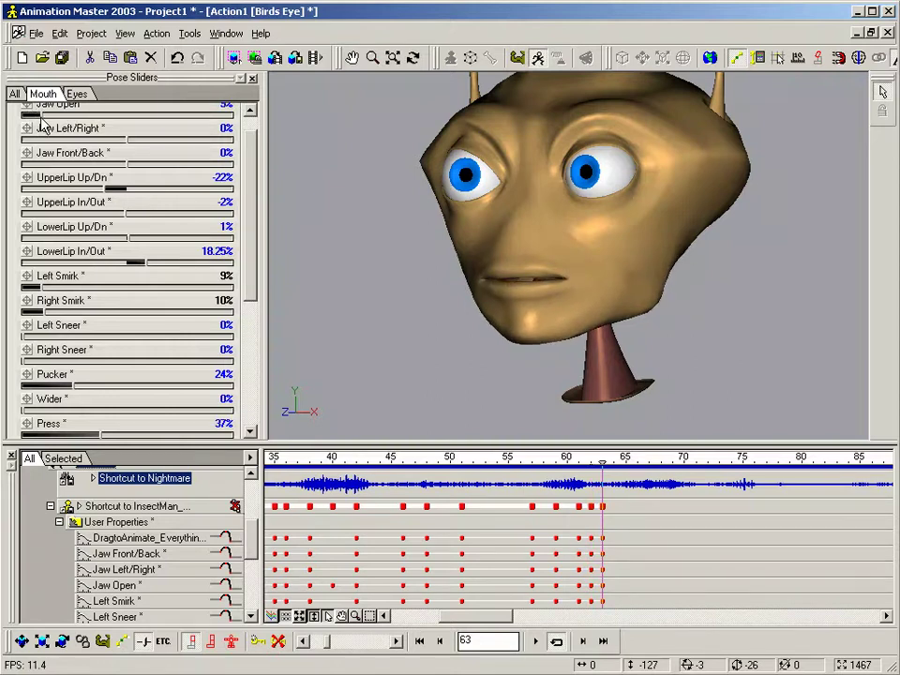
Tighten the closed-lip pose on frame 63: UpperLip Up/Dn -31%, LowerLip Up/Dn 20%, LowerLip In/Out 20%, Press 46%.
drag(100, 190, 79, 146)
drag(142, 263, 147, 238)
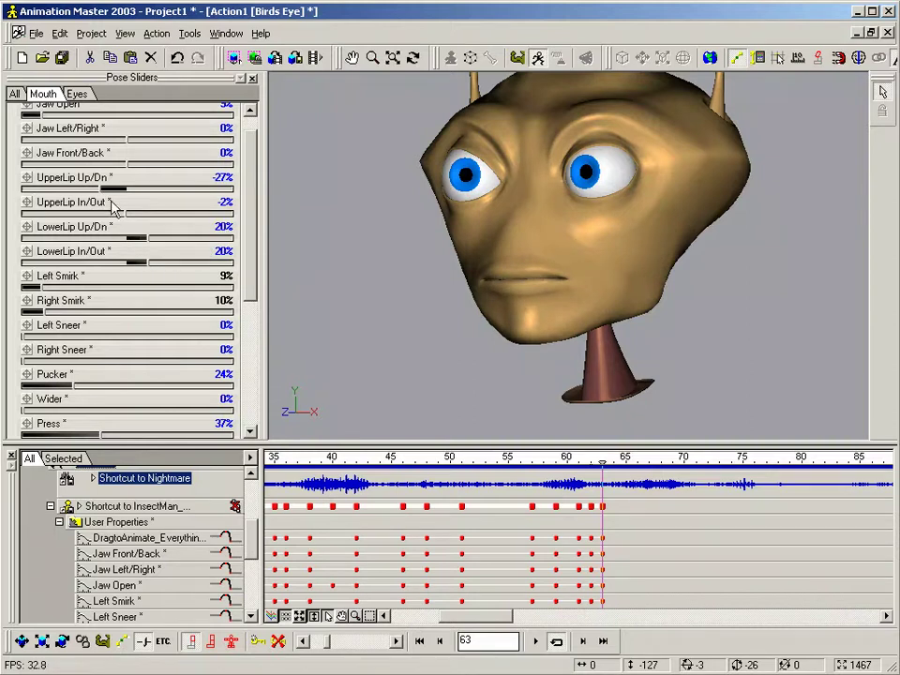
drag(100, 190, 95, 191)
drag(104, 439, 121, 439)
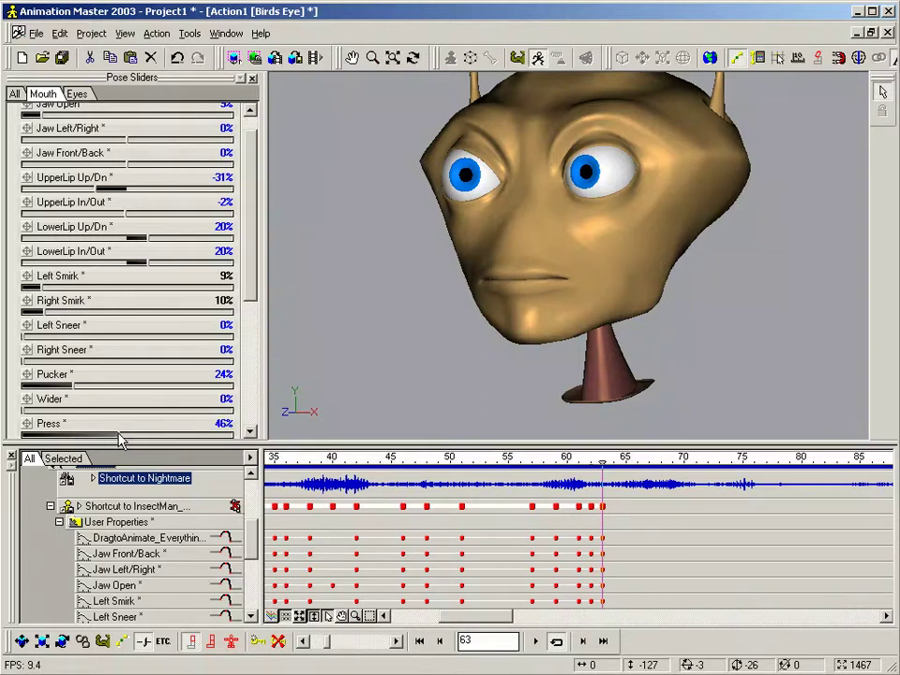
Scrub between frames 60 and 71 to compare the mouth movement with the next sound in the waveform.
key(plus)
key(plus)
key(plus)
key(plus)
key(plus)
key(plus)
key(plus)
key(plus)
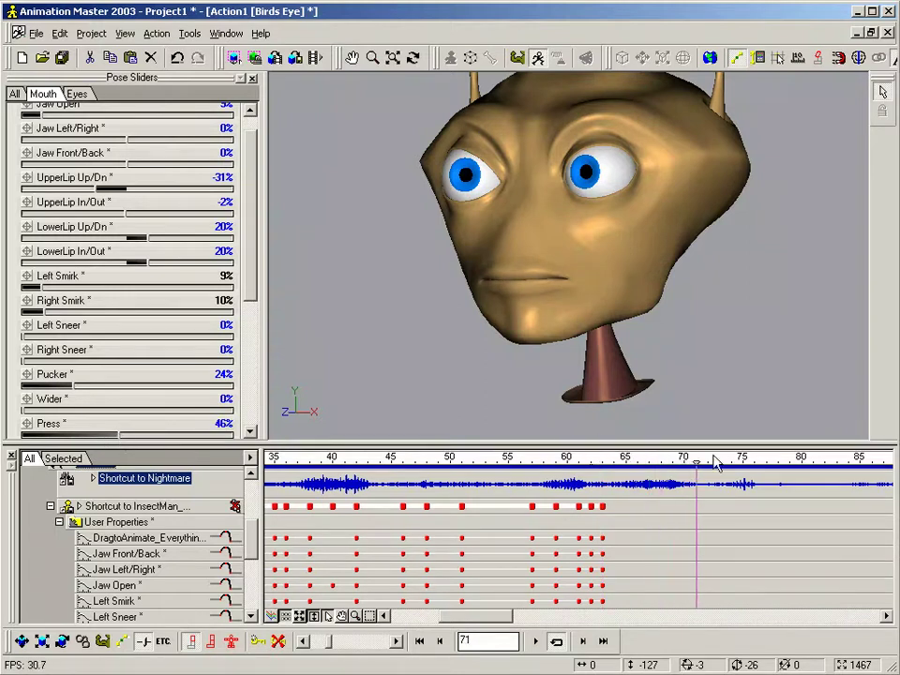
drag(693, 463, 640, 463)
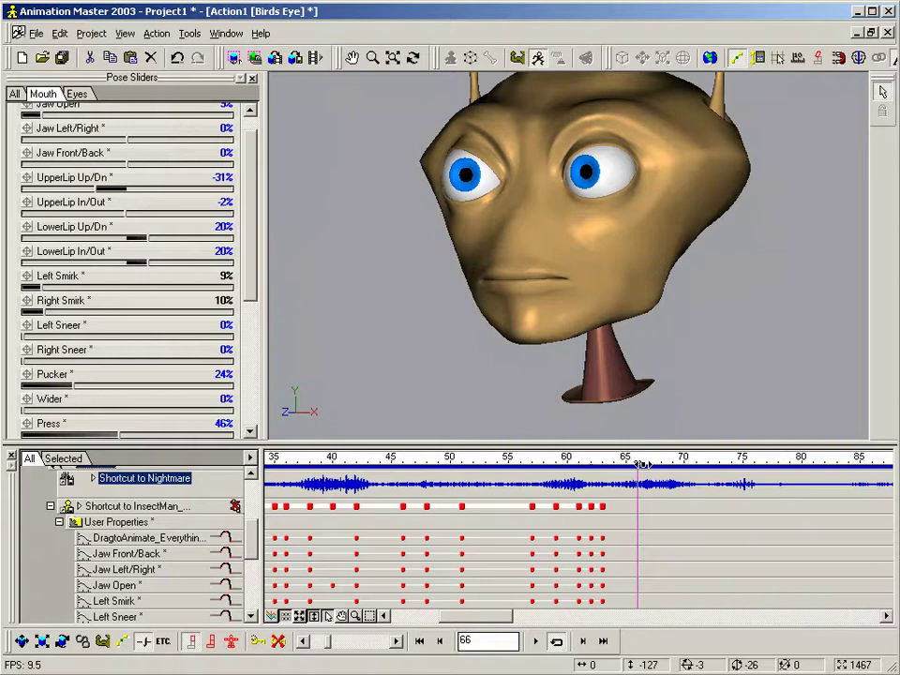
drag(640, 463, 567, 479)
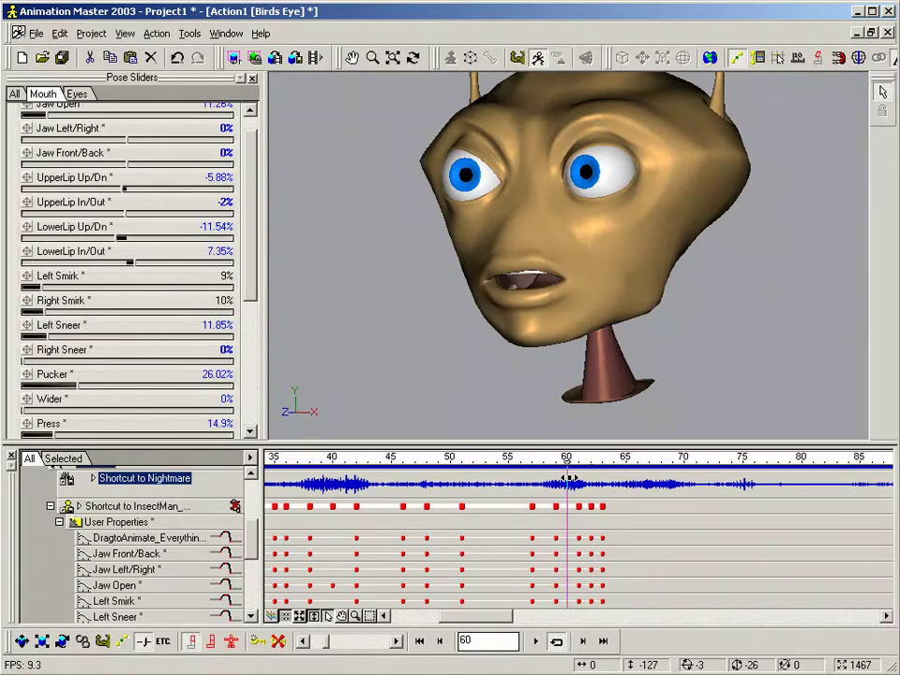
Key an opening mouth at frame 65: Jaw Open 13%, UpperLip Up/Dn -4%, LowerLip Up/Dn -16%, Press 0%.
drag(567, 461, 647, 517)
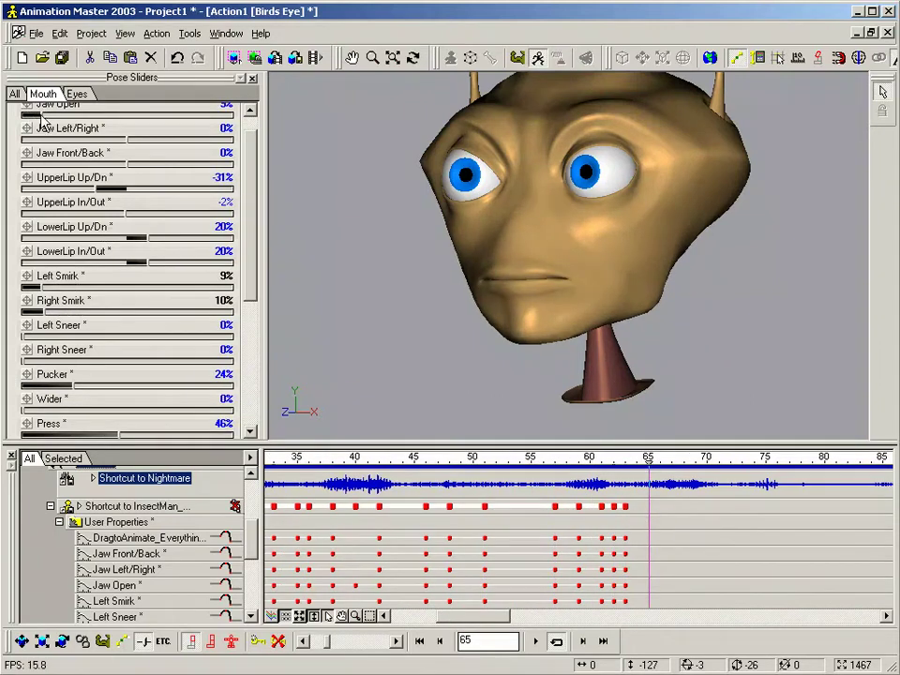
drag(41, 117, 40, 94)
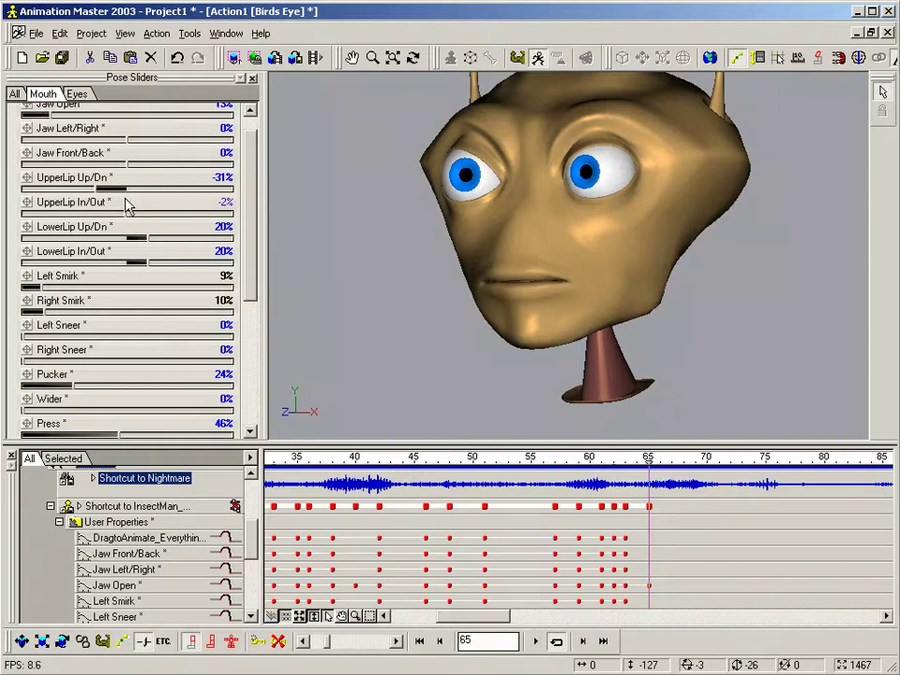
drag(94, 188, 123, 189)
drag(148, 238, 115, 237)
drag(117, 434, 21, 436)
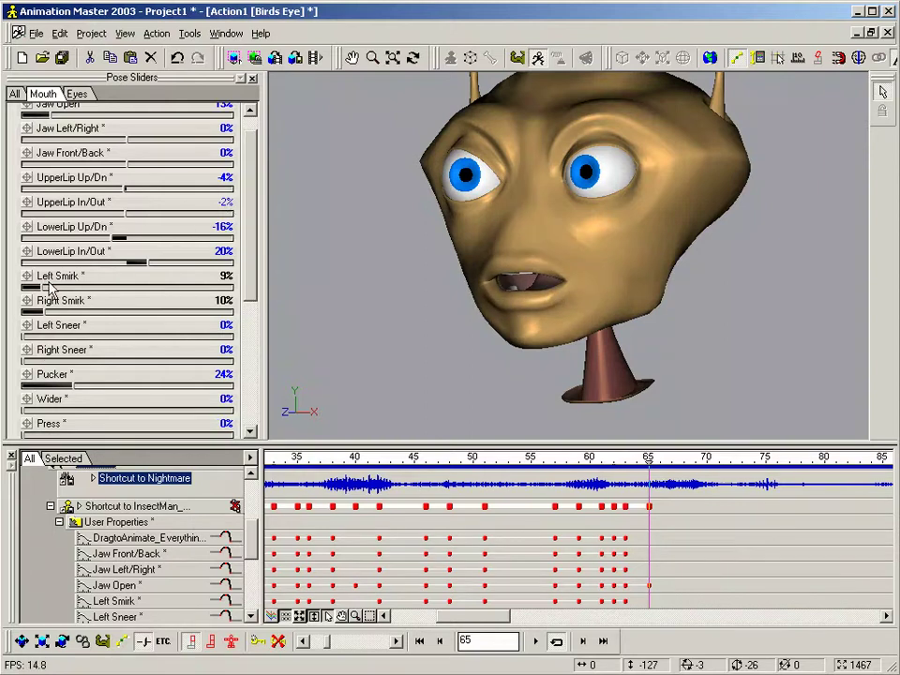
Round the mouth on frame 65: both smirks 0%, LowerLip Up/Dn -7%, LowerLip In/Out 1%, Pucker 58%.
drag(48, 286, 8, 321)
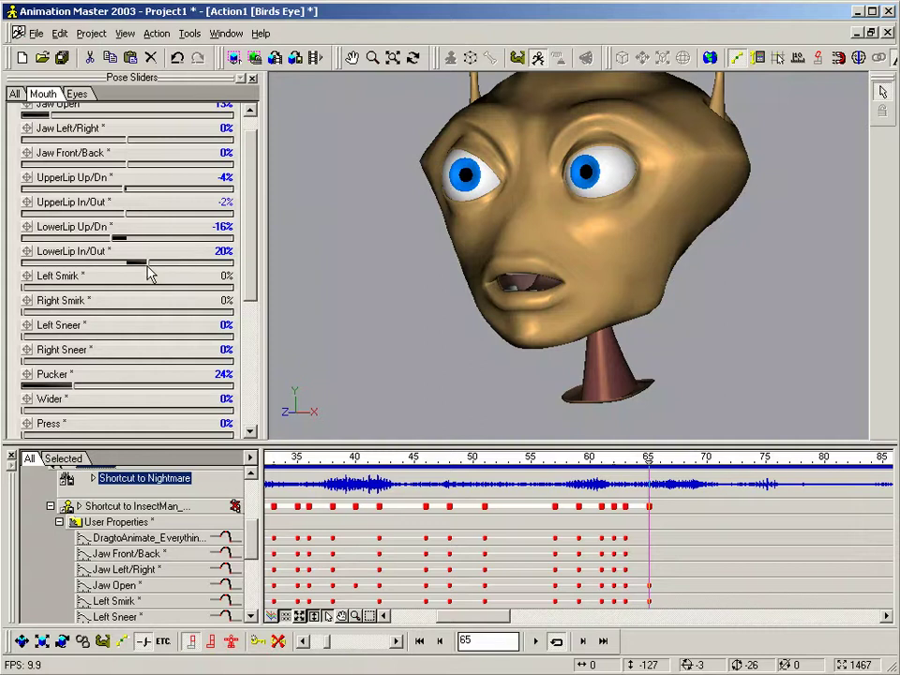
drag(147, 267, 124, 240)
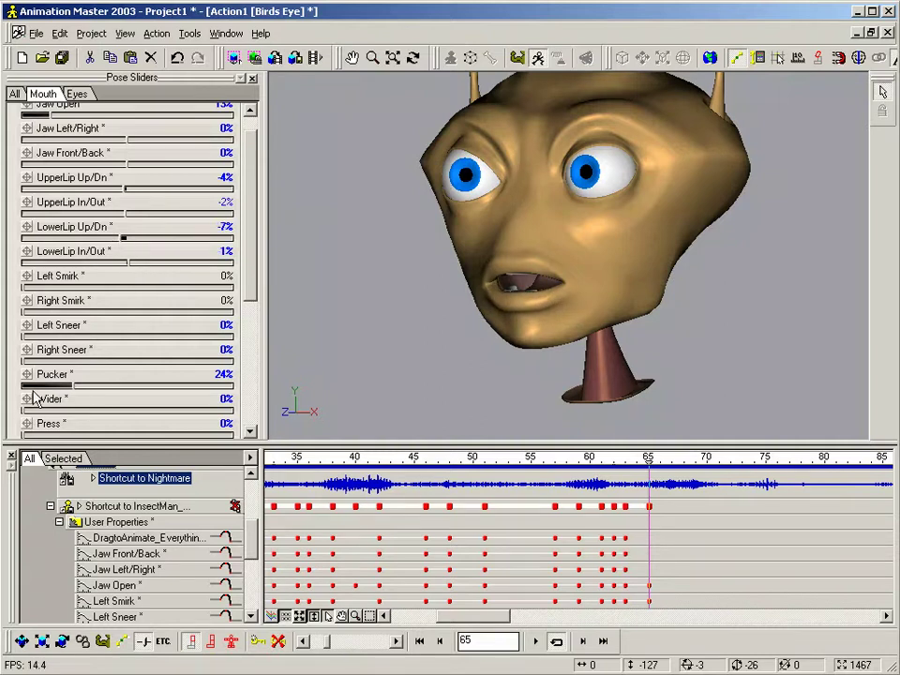
drag(74, 386, 145, 392)
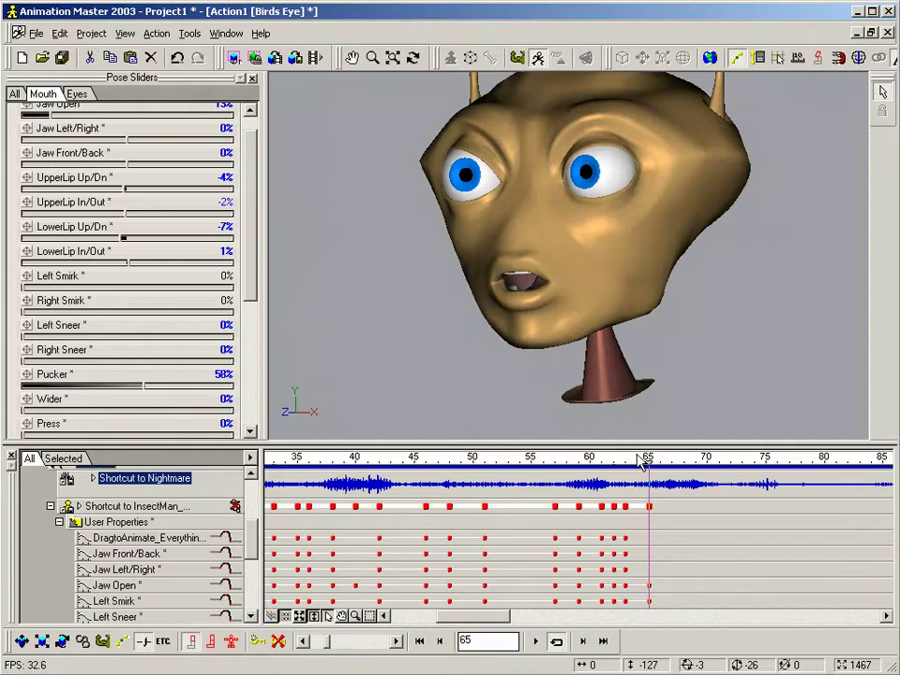
Step through frames 61 to 65 and increase Pucker on frame 63 to anticipate the rounded mouth.
key(minus)
key(minus)
key(minus)
key(minus)
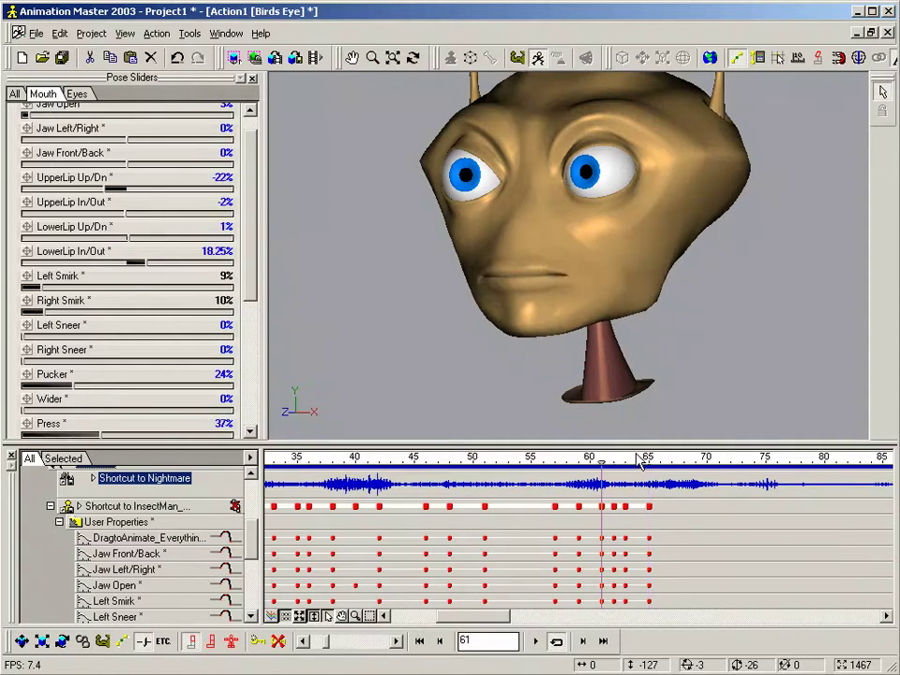
key(Right)
key(Right)
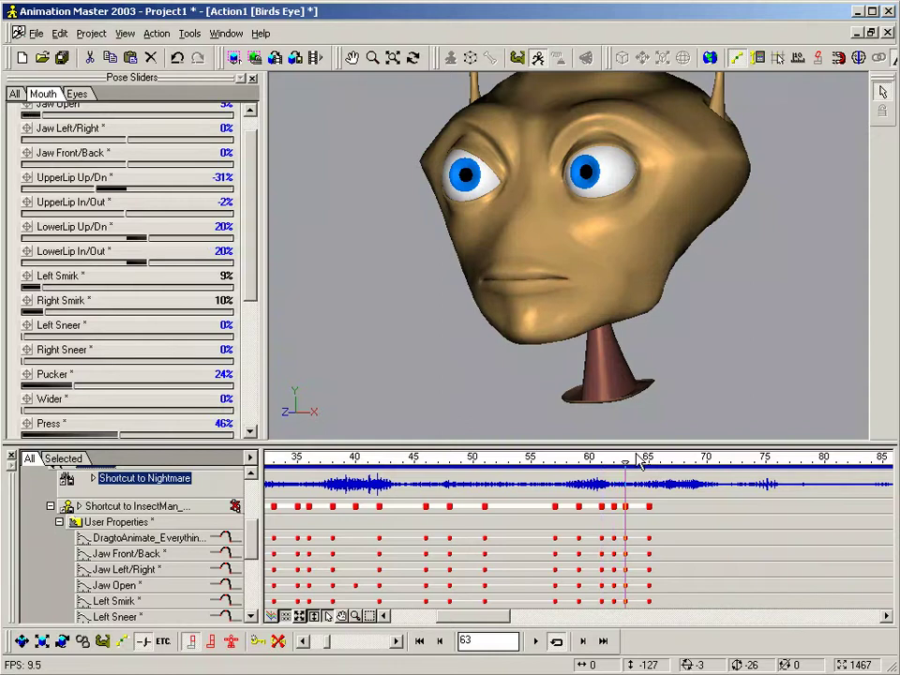
drag(77, 393, 120, 395)
Smooth the Pucker curve by deleting its frame 62 key and slightly raising the frame 61 key, and return to the keyframe view.
key(Left)
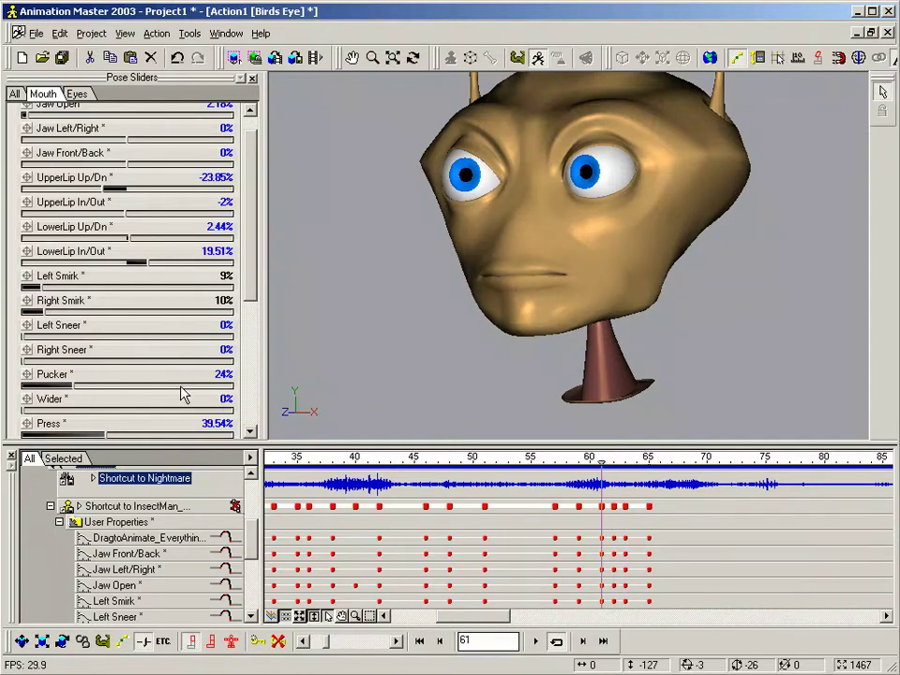
scroll(195, 581, down, 3)
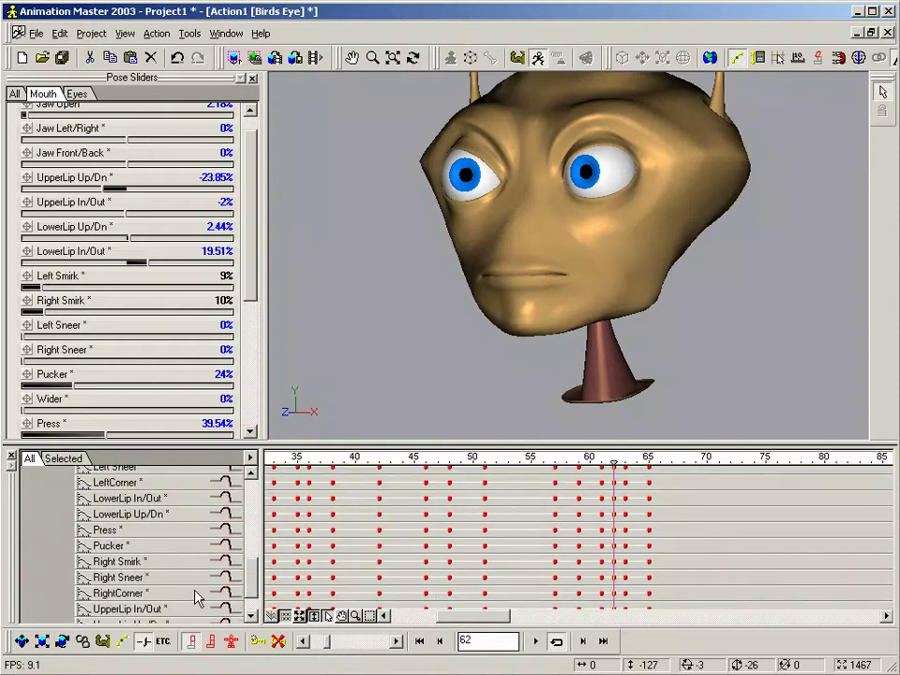
click(110, 545)
click(271, 618)
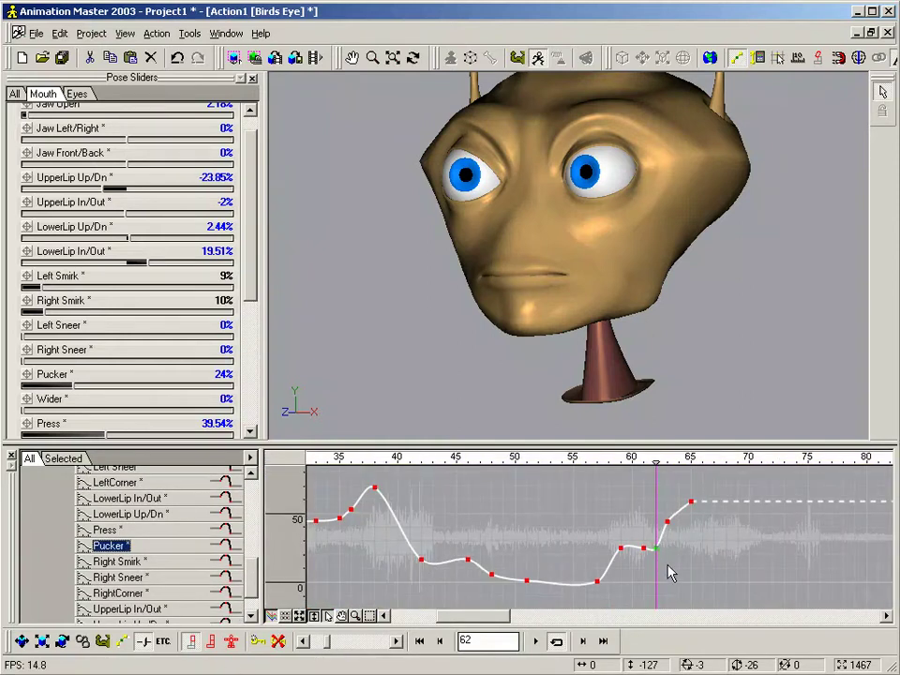
drag(644, 553, 645, 550)
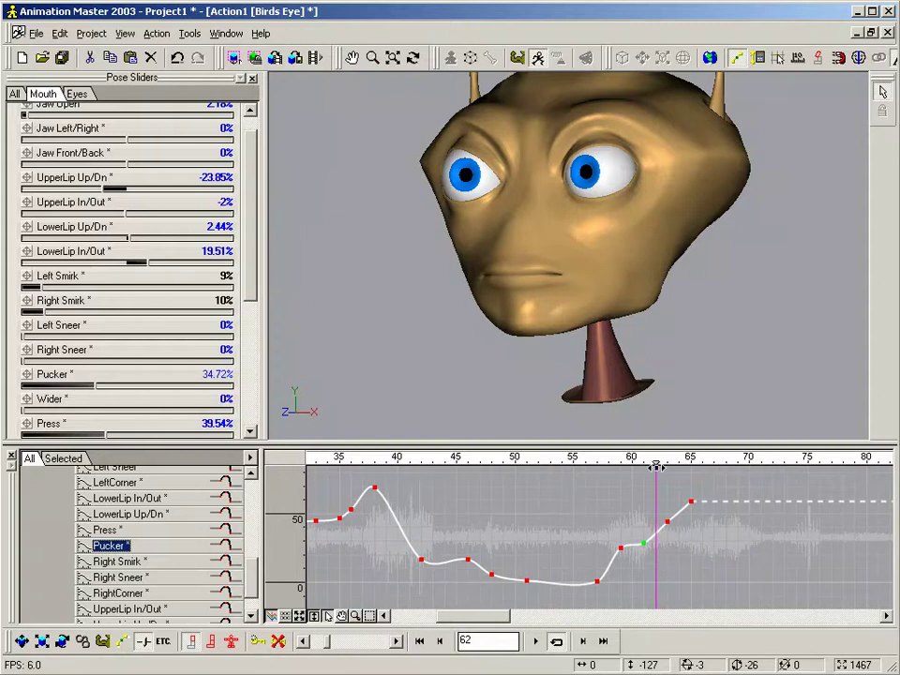
mouse_move(656, 463)
mouse_down()
mouse_move(620, 467)
mouse_move(662, 466)
mouse_move(633, 466)
mouse_move(646, 481)
mouse_move(693, 476)
mouse_move(589, 486)
mouse_move(691, 490)
mouse_up()
click(287, 620)
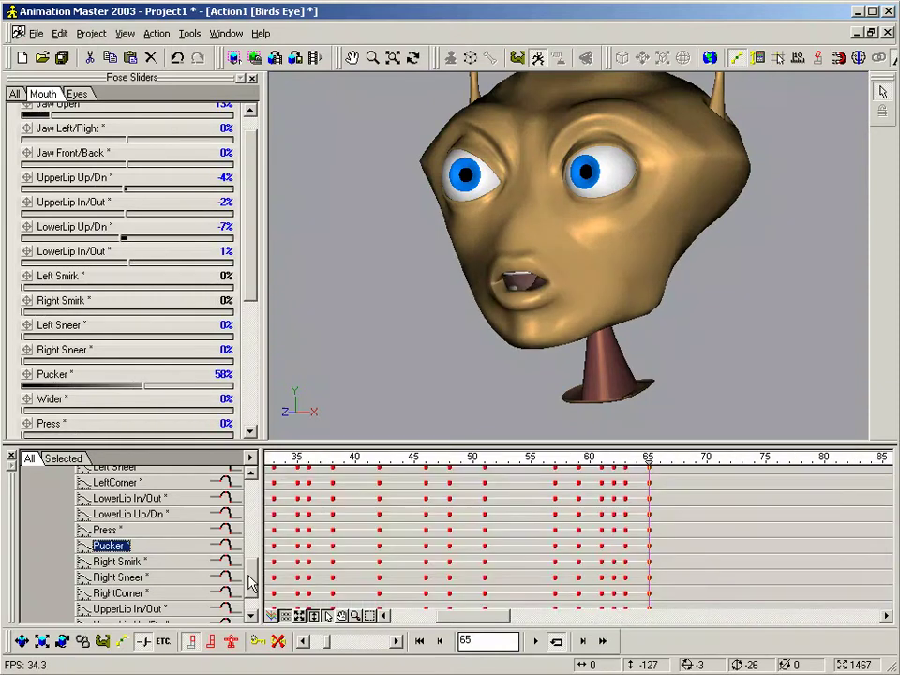
Strengthen the open mouth on frame 65: Jaw Open 25%, Pucker 65%, Left Sneer 15%.
drag(248, 577, 264, 542)
mouse_move(649, 463)
mouse_down()
mouse_move(484, 473)
mouse_move(613, 504)
mouse_move(648, 501)
mouse_up()
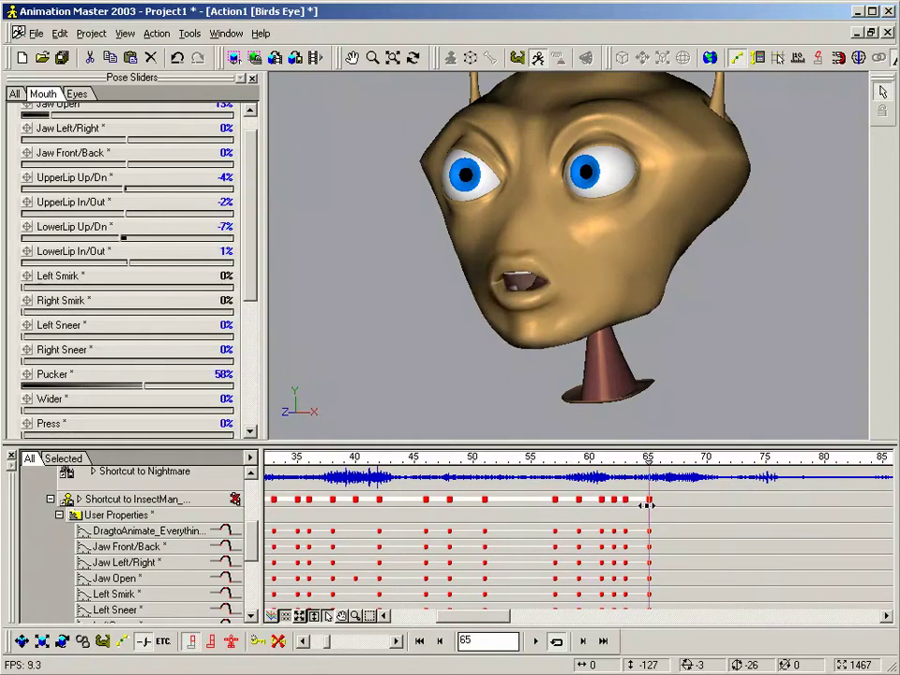
drag(58, 117, 80, 122)
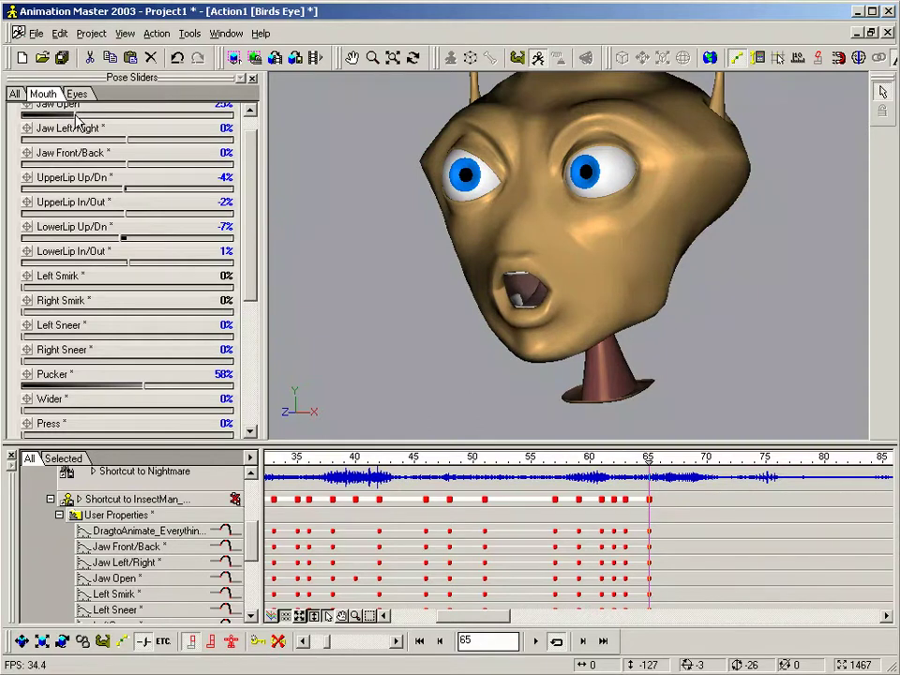
drag(145, 393, 164, 393)
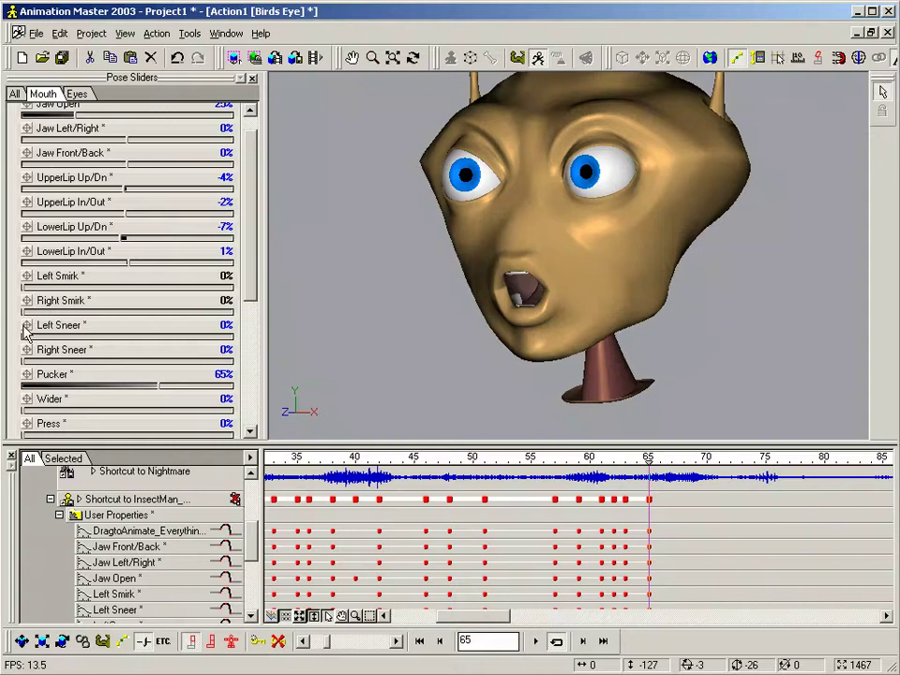
drag(26, 335, 71, 343)
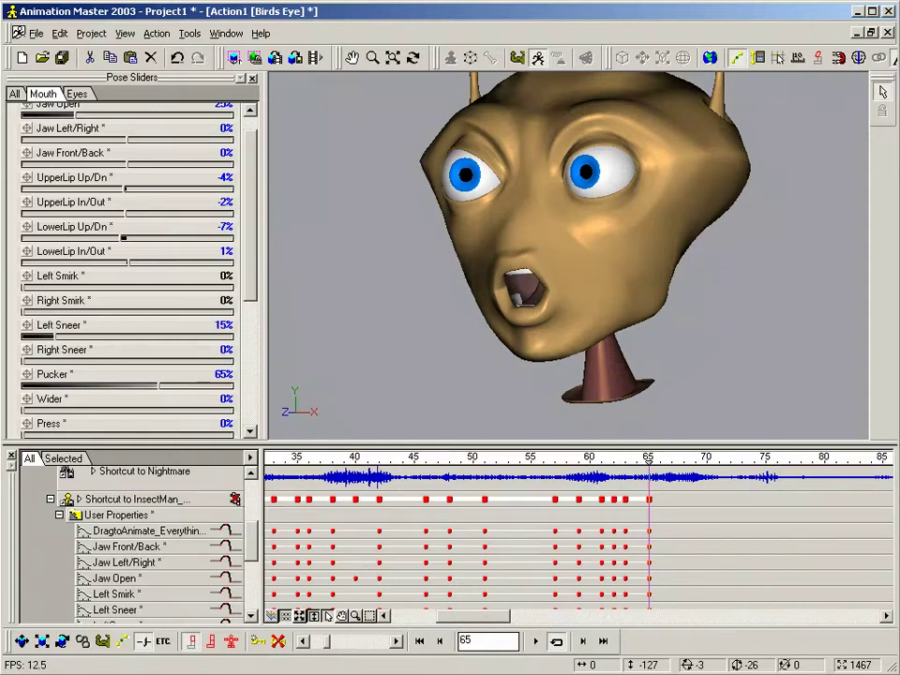
Key a relaxed, nearly closed mouth at frame 72: Jaw Open 7%, LowerLip Up/Dn -18%, Pucker 14%.
drag(649, 498, 819, 511)
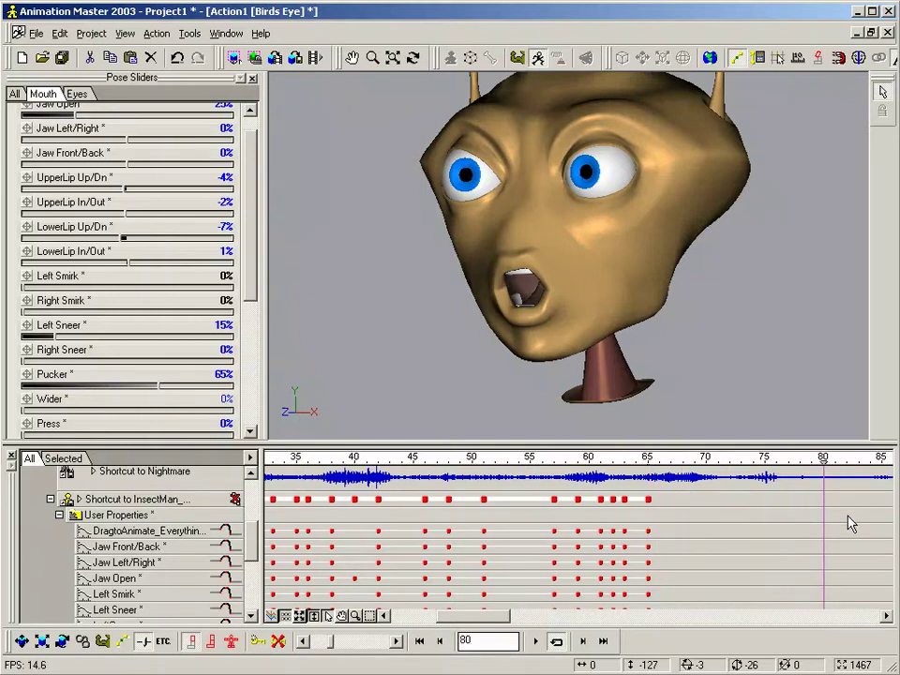
middle_drag(848, 523, 645, 524)
mouse_move(624, 457)
mouse_down()
mouse_move(491, 501)
mouse_move(451, 502)
mouse_up()
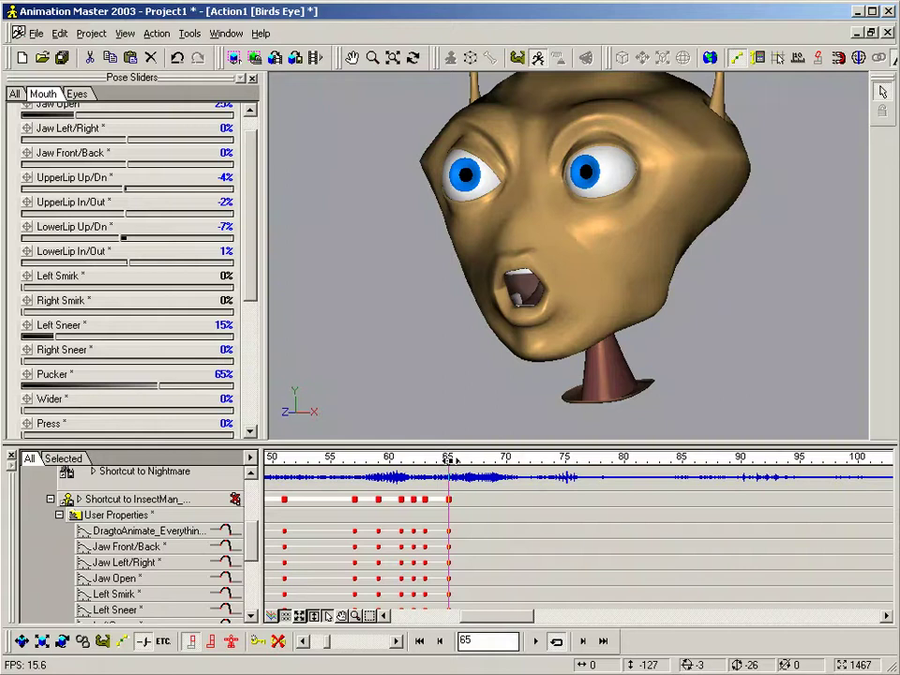
mouse_move(457, 466)
mouse_down()
mouse_move(413, 469)
mouse_move(581, 480)
mouse_move(453, 482)
mouse_move(540, 491)
mouse_move(519, 495)
mouse_up()
mouse_move(504, 501)
mouse_down()
mouse_move(550, 505)
mouse_move(529, 505)
mouse_up()
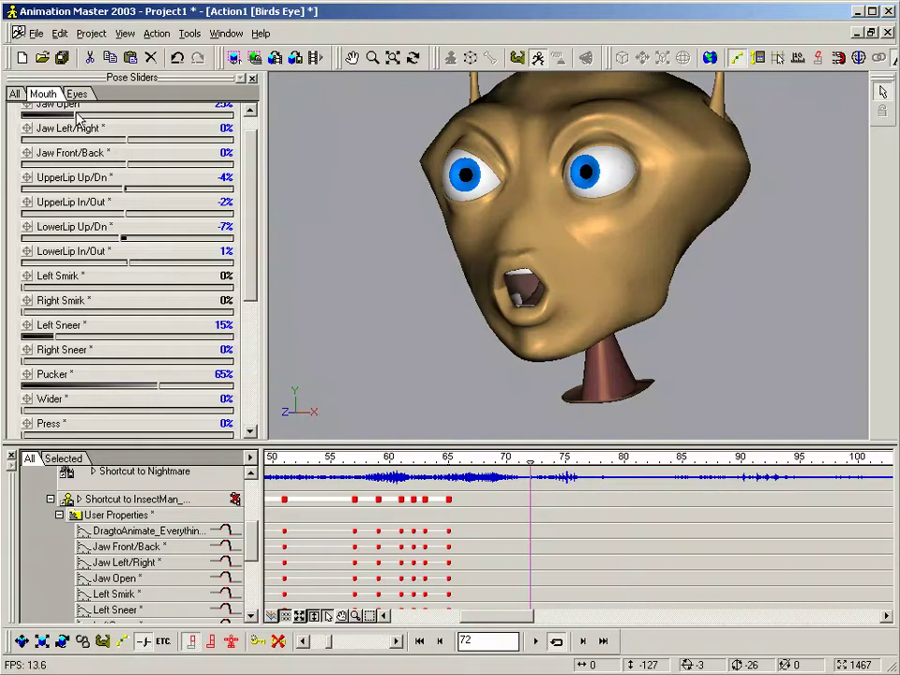
drag(70, 123, 45, 104)
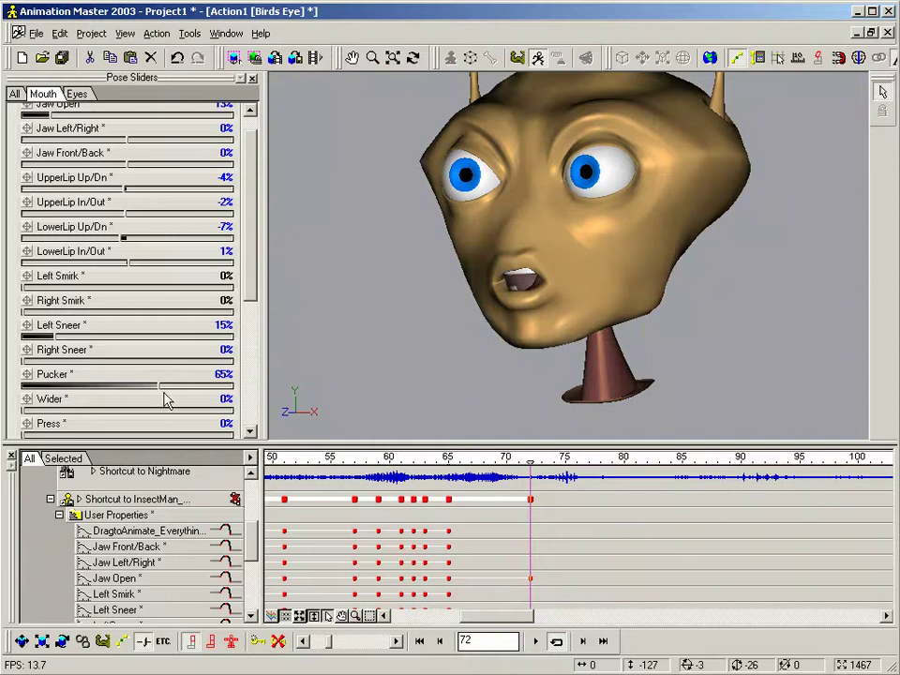
drag(164, 388, 33, 389)
drag(53, 125, 34, 120)
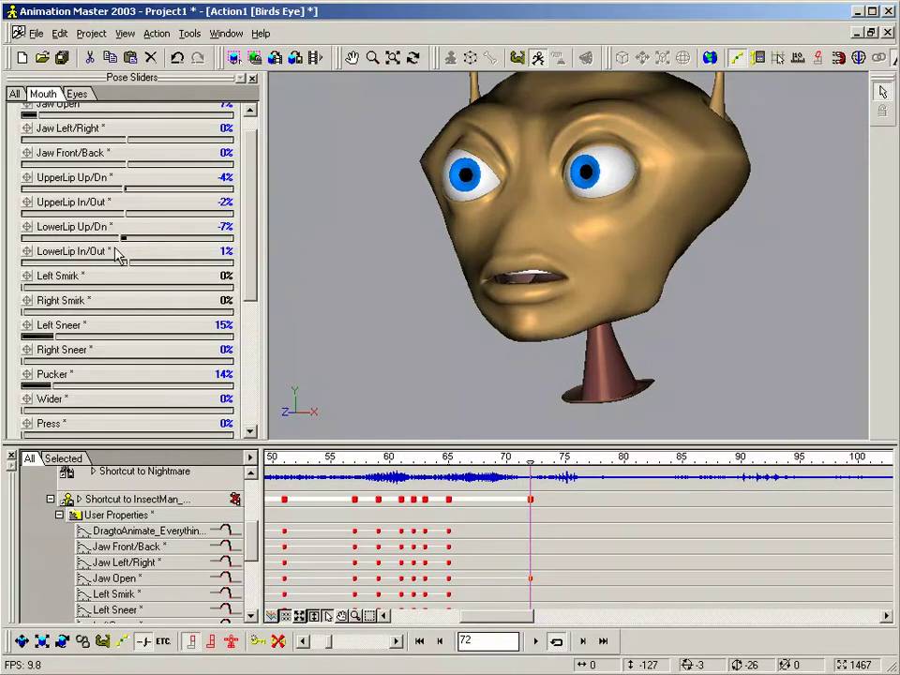
drag(119, 239, 112, 243)
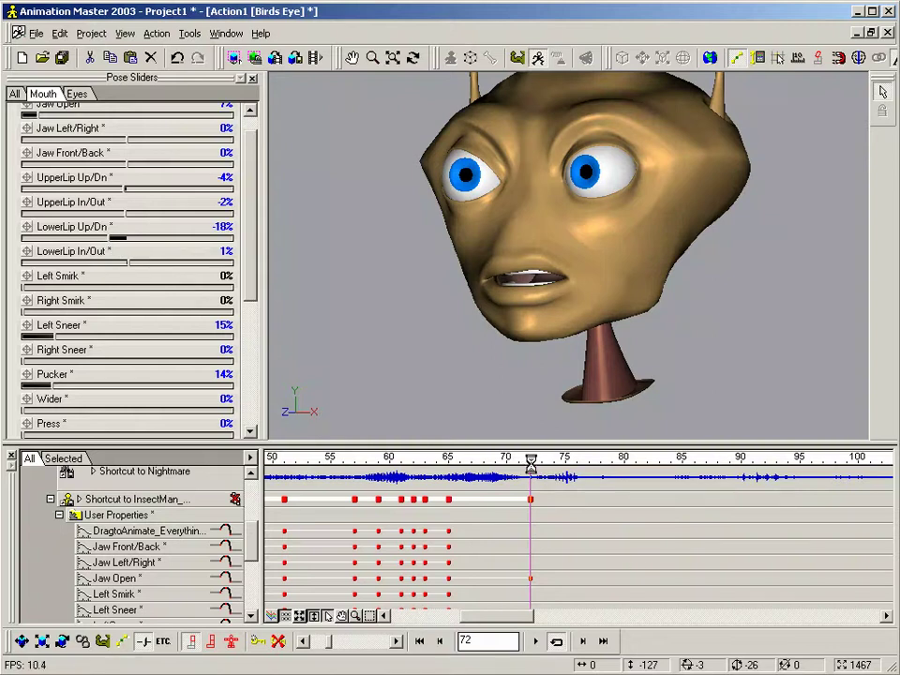
Copy the in-between mouth pose from frame 67 and paste it as a key at frame 69.
mouse_move(529, 461)
mouse_down()
mouse_move(575, 475)
mouse_move(661, 474)
mouse_move(524, 480)
mouse_move(645, 482)
mouse_move(541, 489)
mouse_move(588, 484)
mouse_move(357, 484)
mouse_move(436, 485)
mouse_move(469, 507)
mouse_up()
key(ctrl+c)
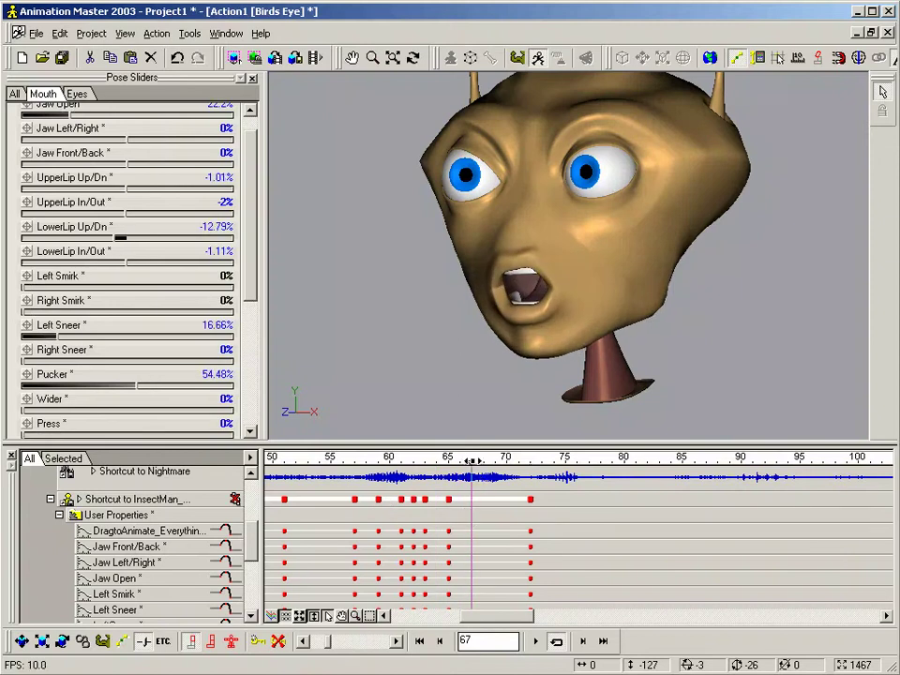
mouse_move(473, 462)
mouse_down()
mouse_move(495, 462)
mouse_move(447, 463)
mouse_move(531, 464)
mouse_move(483, 464)
mouse_move(494, 465)
mouse_up()
key(ctrl+v)
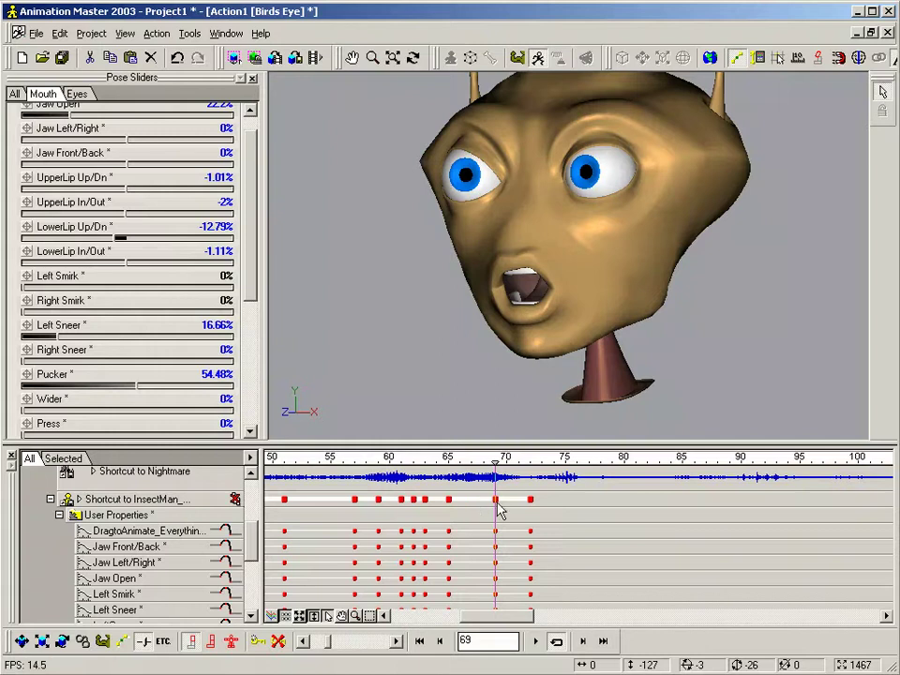
Key a slightly wider mouth at frame 74: Jaw Open 10% and Pucker 7%.
mouse_move(495, 460)
mouse_down()
mouse_move(424, 464)
mouse_move(506, 470)
mouse_move(436, 482)
mouse_move(570, 497)
mouse_move(543, 494)
mouse_move(550, 500)
mouse_up()
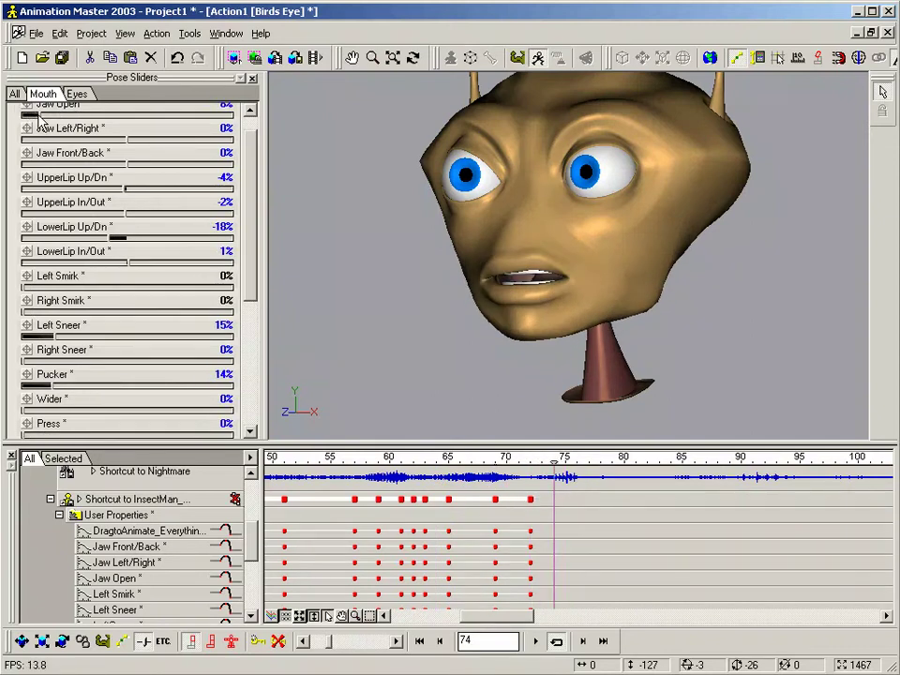
drag(37, 117, 41, 121)
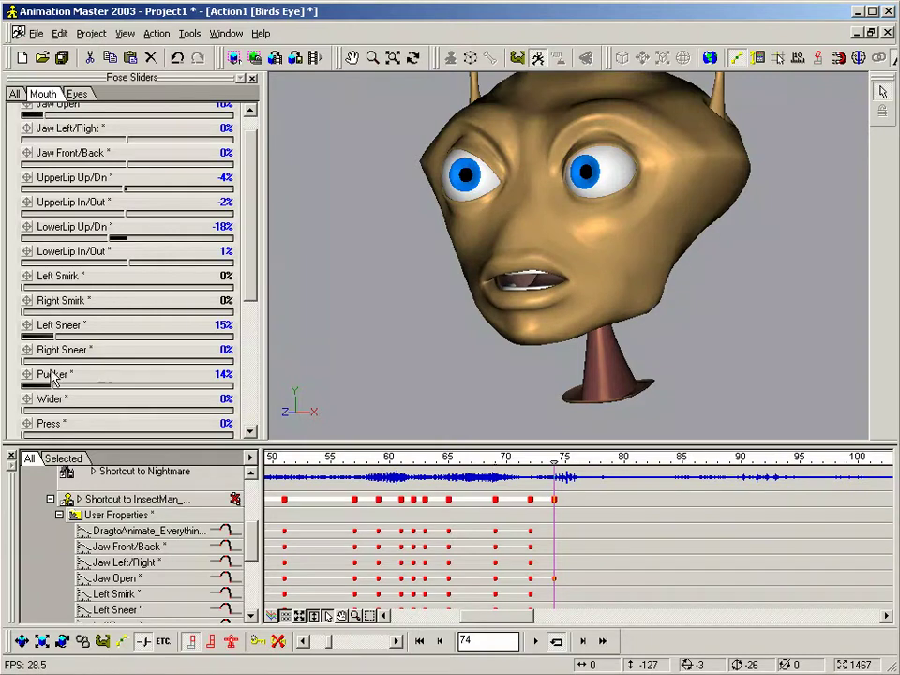
drag(52, 392, 36, 392)
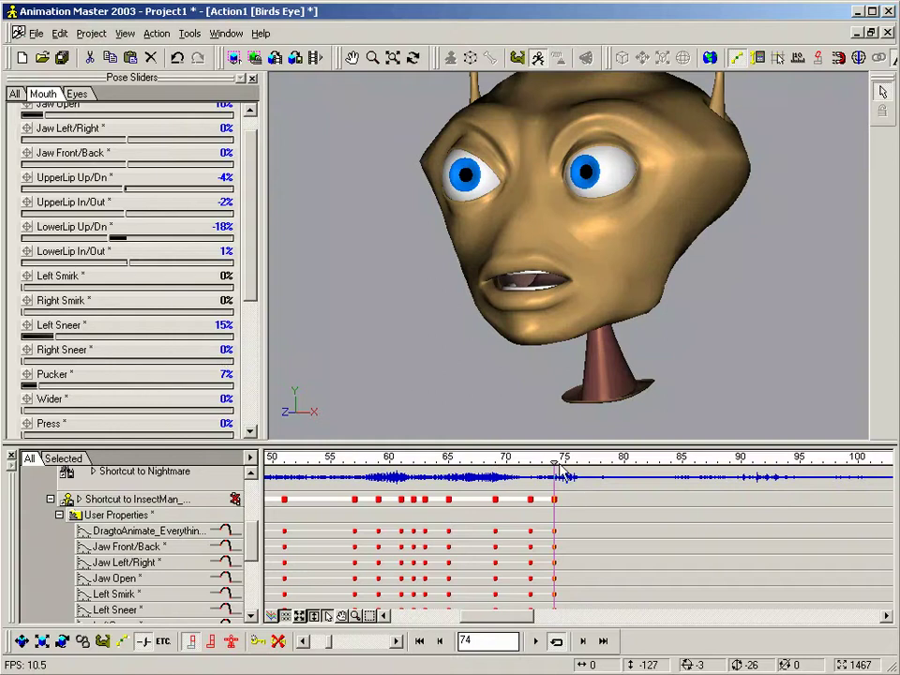
Key a closed-jaw mouth at frame 76 with Jaw Open 0%, UpperLip Up/Dn 15% and Pucker 0%, and play it back from frame 52.
drag(560, 465, 572, 473)
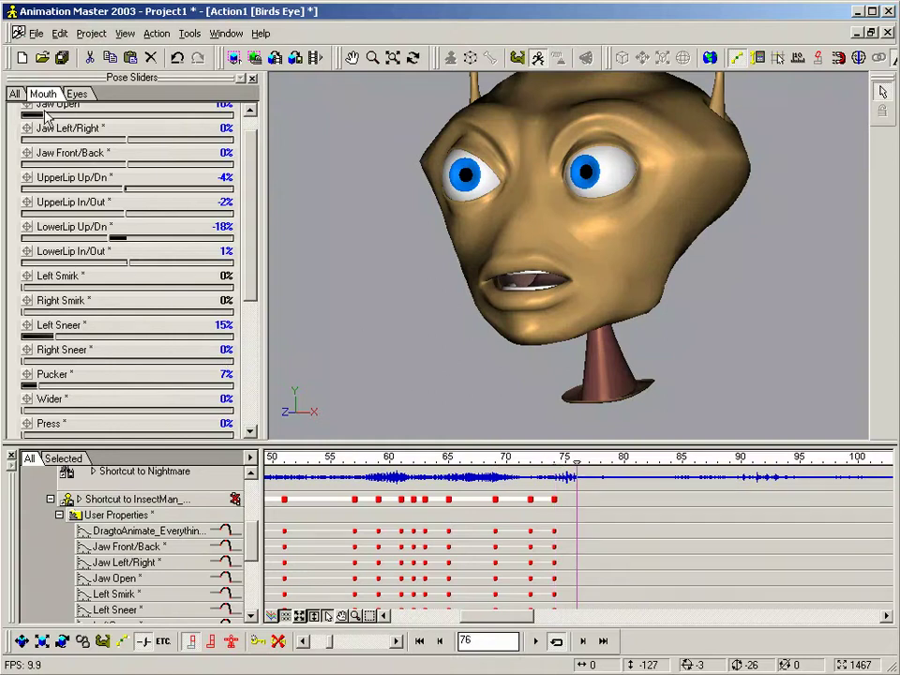
drag(42, 116, 24, 115)
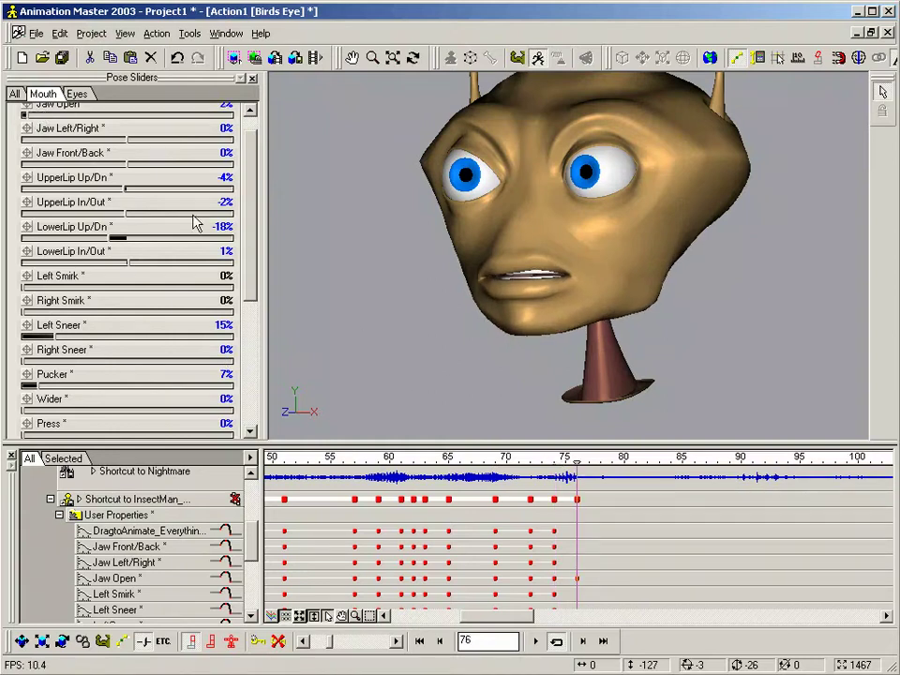
drag(122, 188, 143, 189)
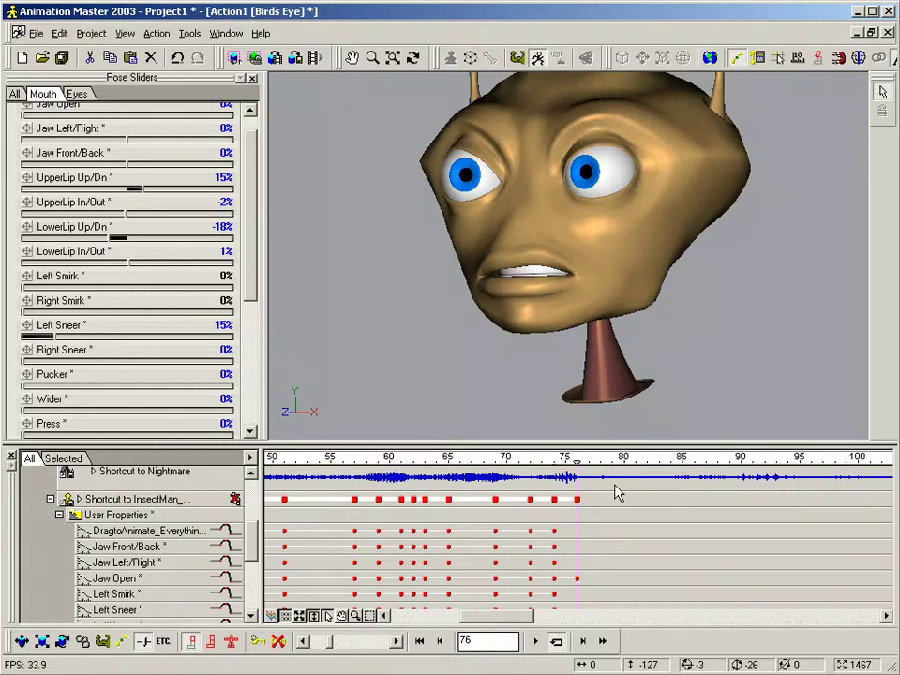
mouse_move(578, 488)
mouse_down()
mouse_move(638, 488)
mouse_move(557, 492)
mouse_move(745, 487)
mouse_move(639, 501)
mouse_move(683, 503)
mouse_move(660, 506)
mouse_move(414, 514)
mouse_move(318, 506)
mouse_move(399, 497)
mouse_move(319, 465)
mouse_move(388, 466)
mouse_move(273, 469)
mouse_move(682, 491)
mouse_move(450, 495)
mouse_move(637, 505)
mouse_move(301, 514)
mouse_move(351, 511)
mouse_up()
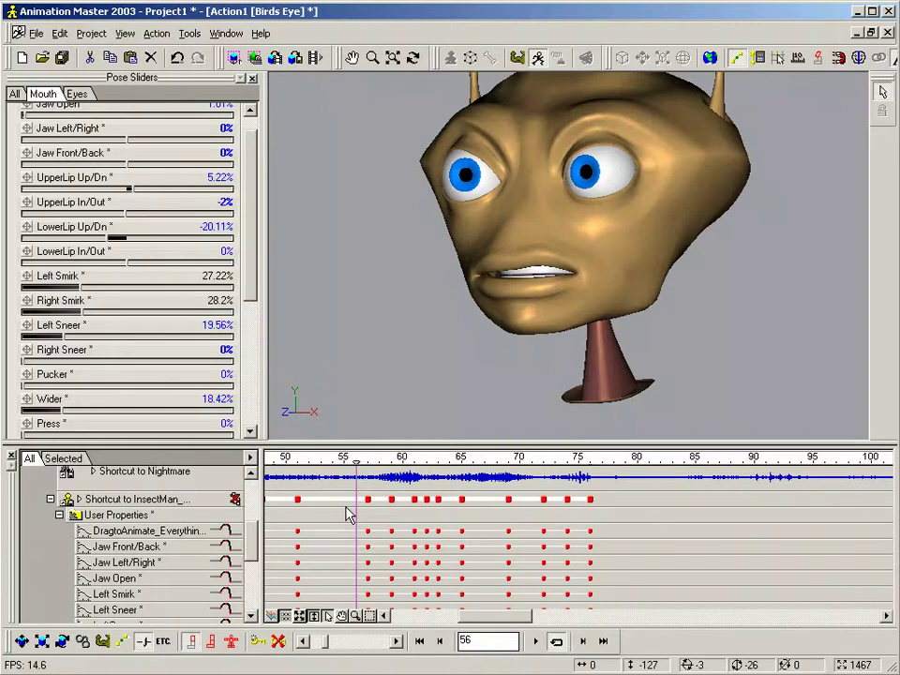
drag(347, 514, 308, 514)
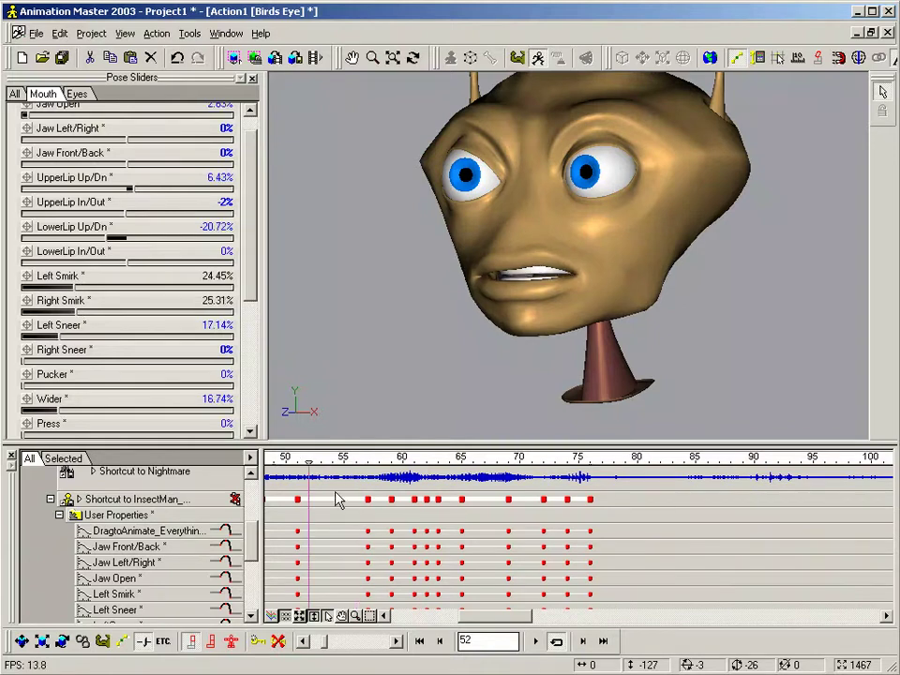
click(535, 642)
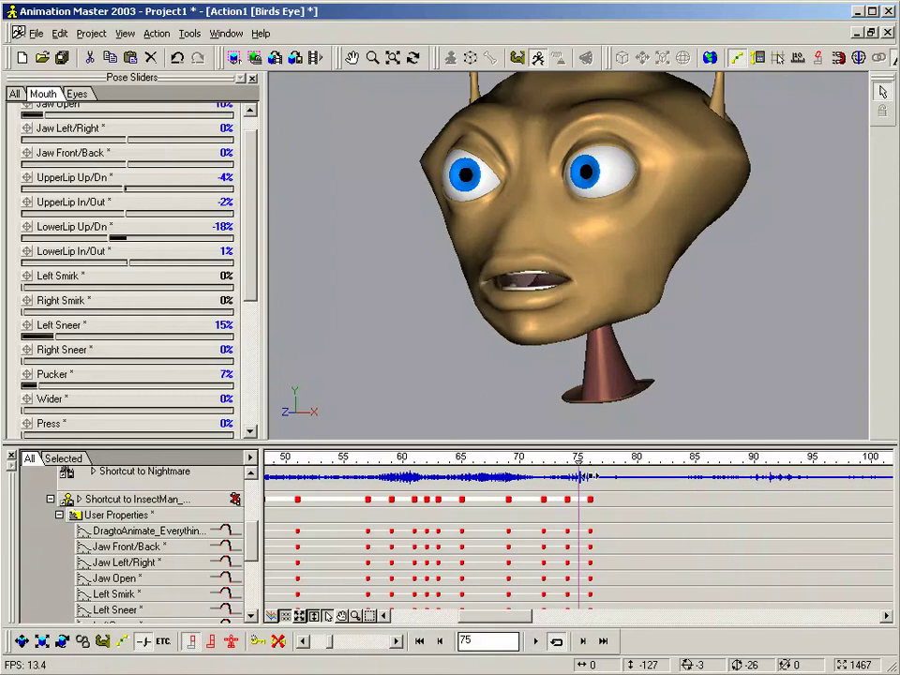
Key a slightly wider mouth at frame 78: Jaw Open 3%, Wider 10%, Left Smirk 22%, Right Smirk 10%, and play back from frame 52.
mouse_move(613, 476)
mouse_down()
mouse_move(590, 476)
mouse_move(613, 477)
mouse_up()
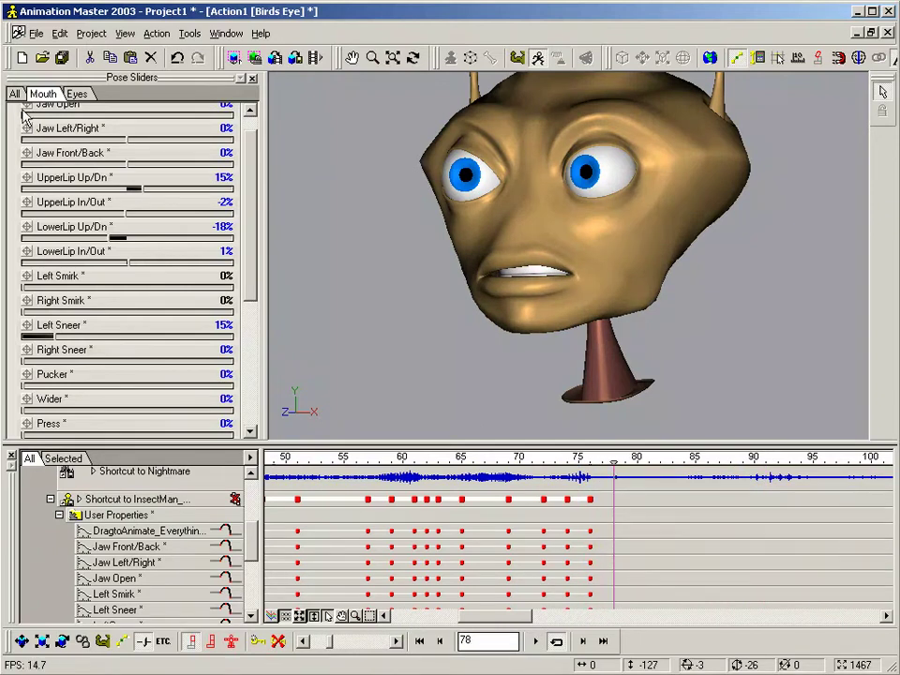
mouse_move(24, 115)
mouse_down()
mouse_move(36, 117)
mouse_move(28, 118)
mouse_up()
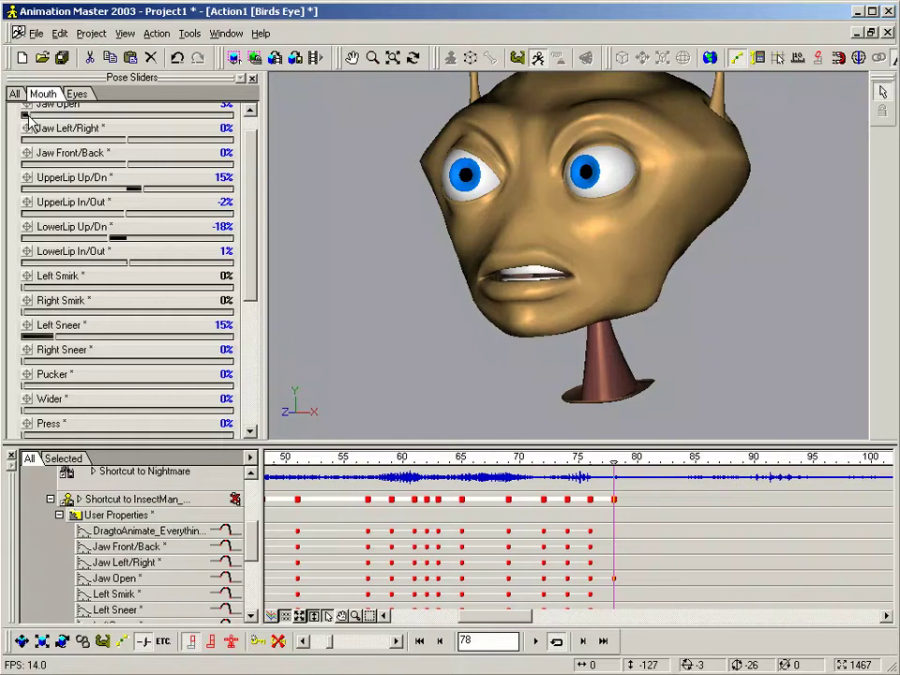
drag(31, 410, 45, 420)
drag(41, 289, 72, 290)
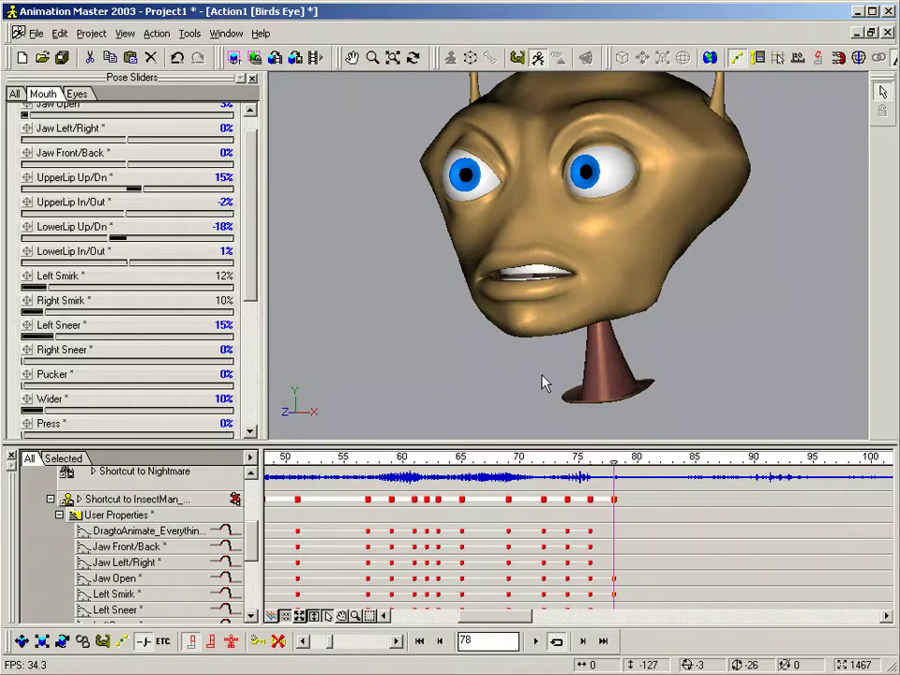
drag(613, 460, 590, 461)
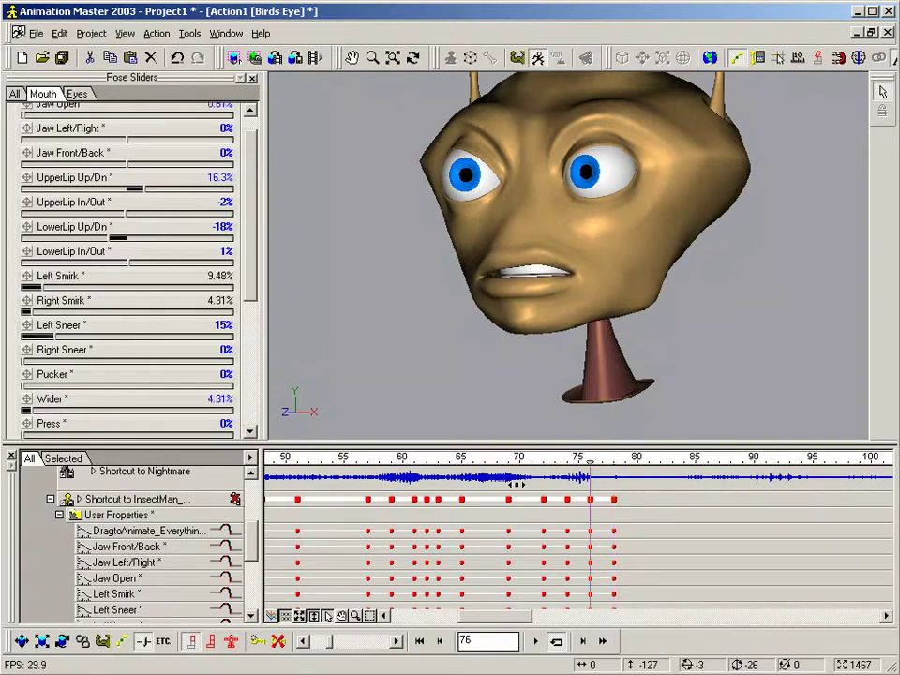
mouse_move(514, 483)
mouse_down()
mouse_move(388, 488)
mouse_move(489, 488)
mouse_move(566, 503)
mouse_move(855, 504)
mouse_move(292, 515)
mouse_move(321, 515)
mouse_up()
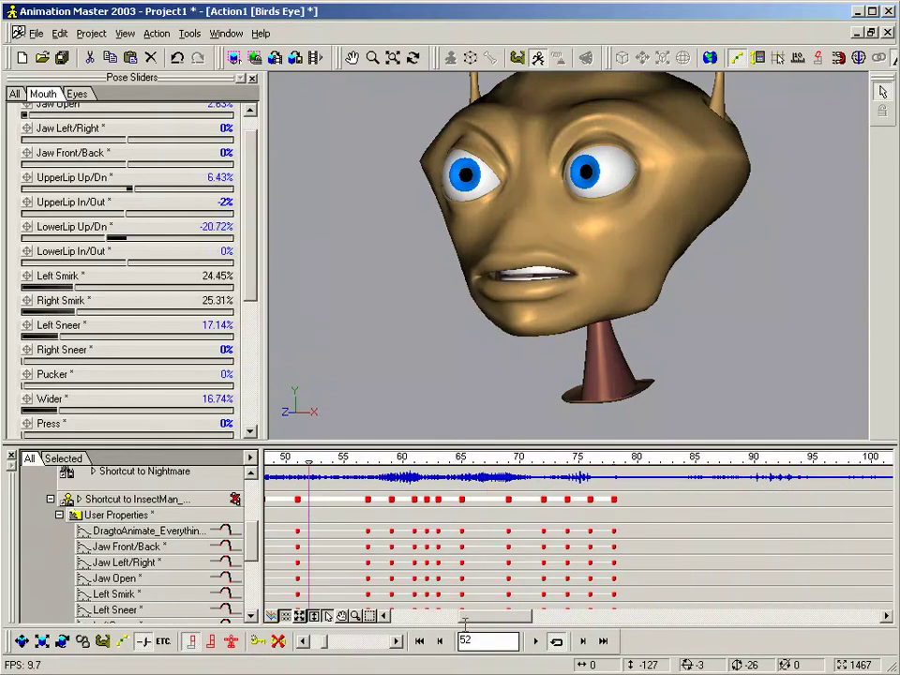
click(537, 643)
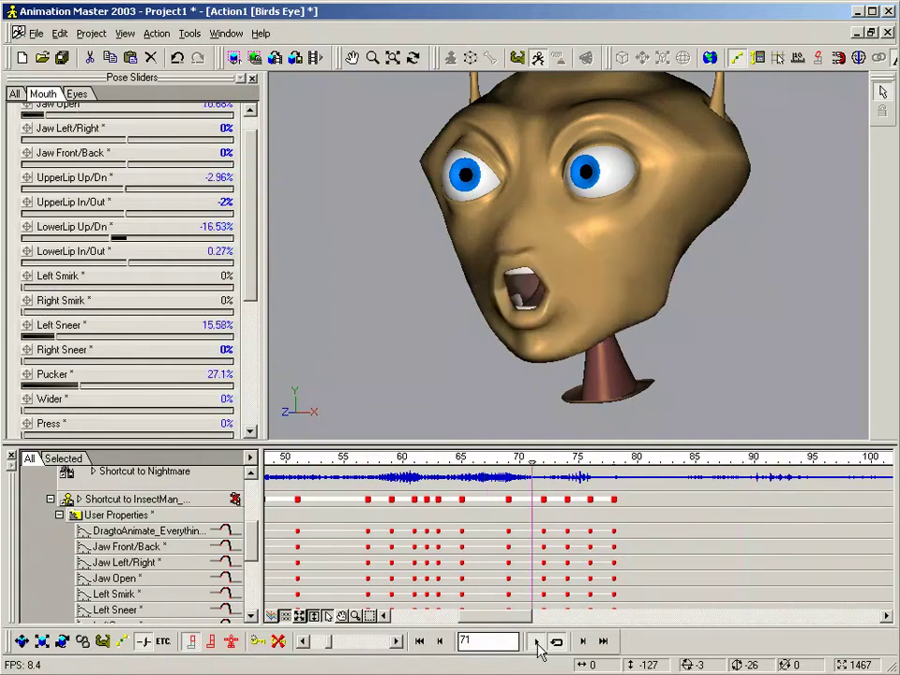
Shape the frame 80 mouth: UpperLip Up/Dn 36%, LowerLip Up/Dn -5%, LowerLip In/Out 75%, Pucker 23%, both smirks and Wider 0%.
mouse_move(812, 459)
mouse_down()
mouse_move(502, 475)
mouse_move(309, 469)
mouse_move(637, 468)
mouse_up()
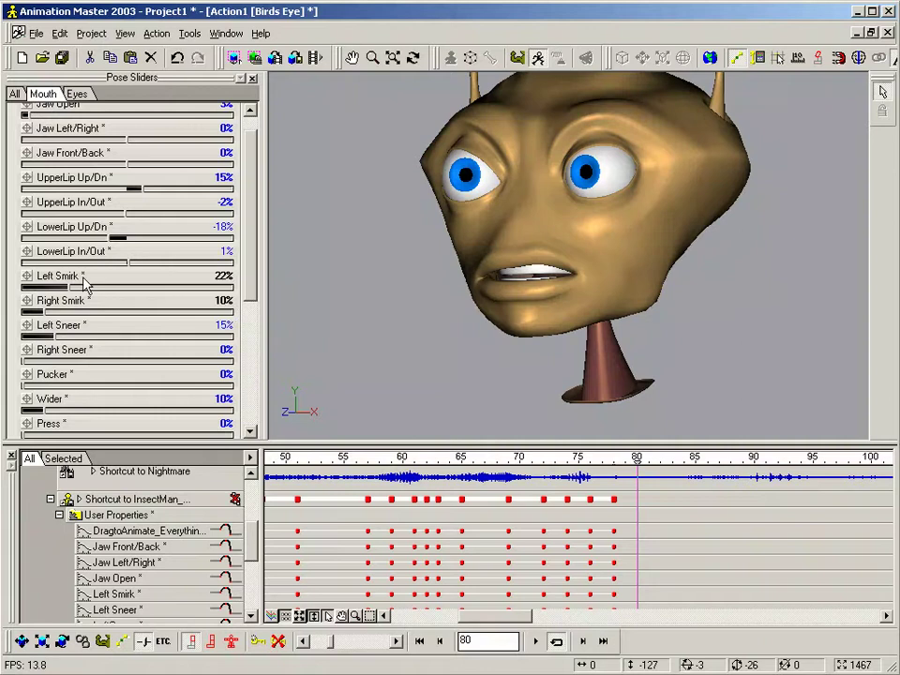
drag(68, 289, 44, 289)
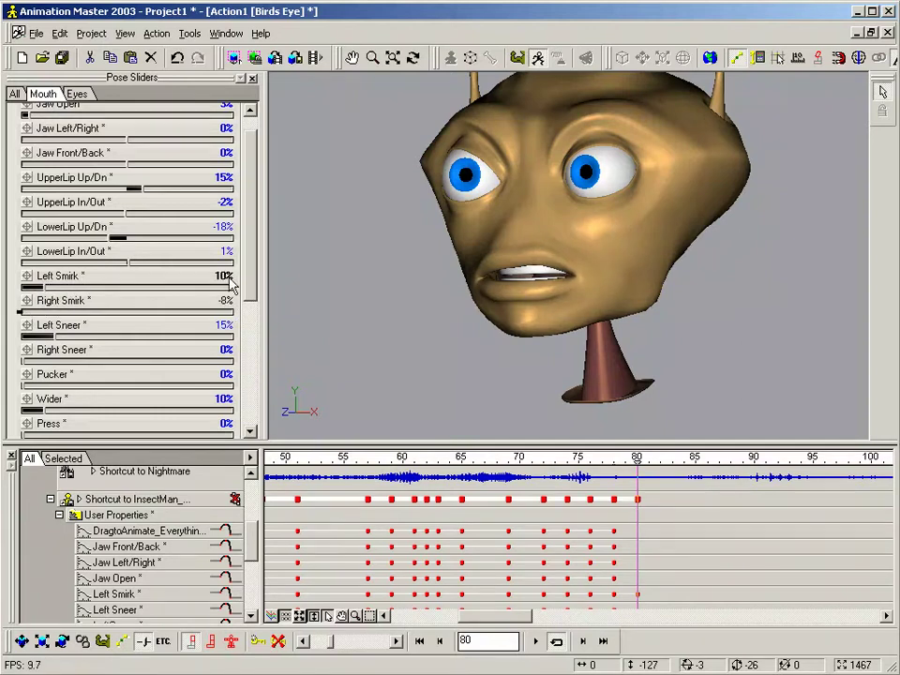
drag(108, 246, 210, 273)
drag(132, 189, 169, 195)
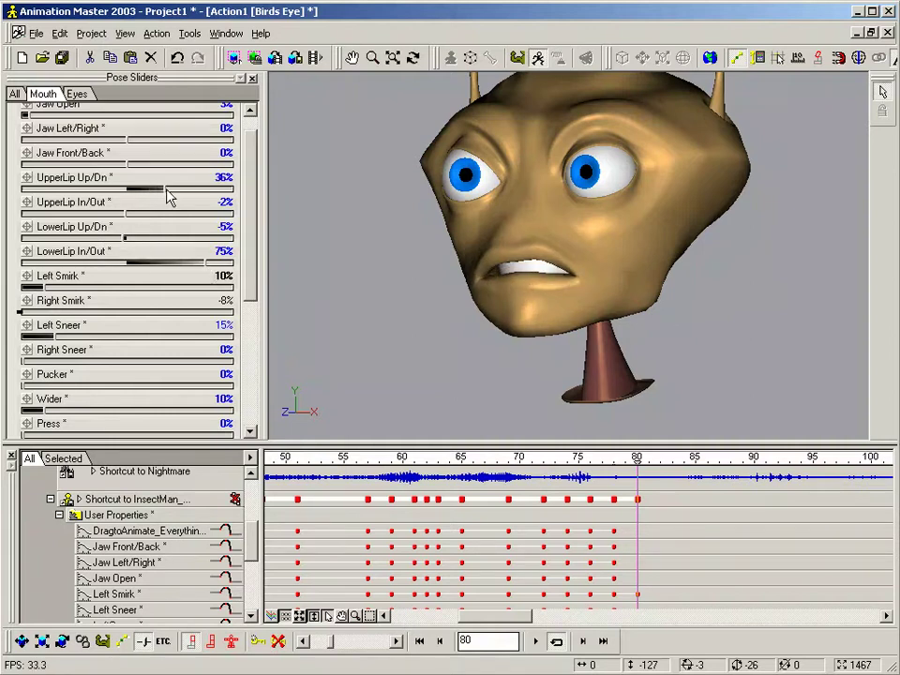
drag(42, 410, 66, 387)
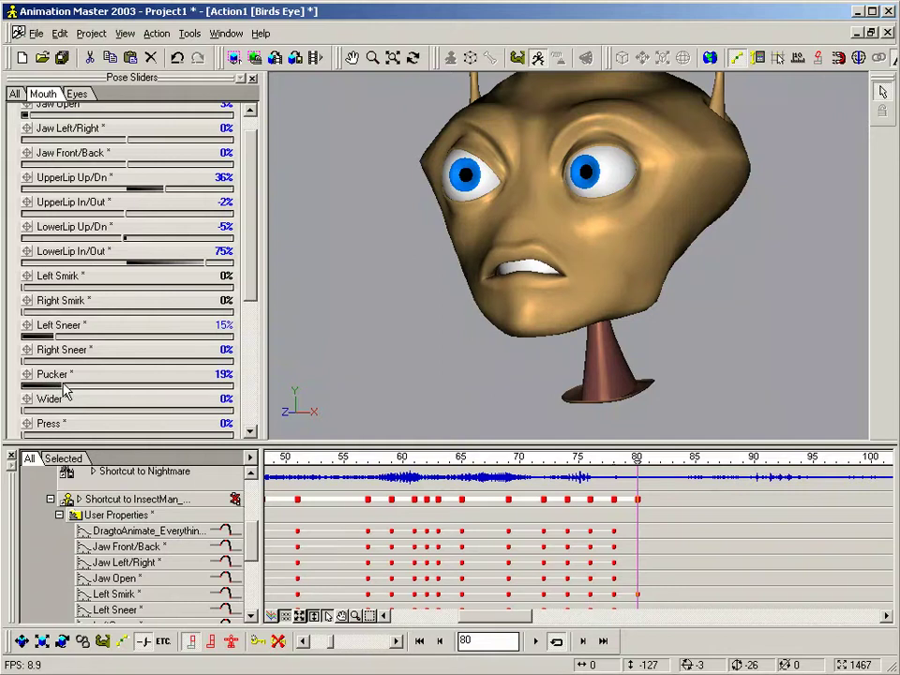
drag(64, 392, 90, 378)
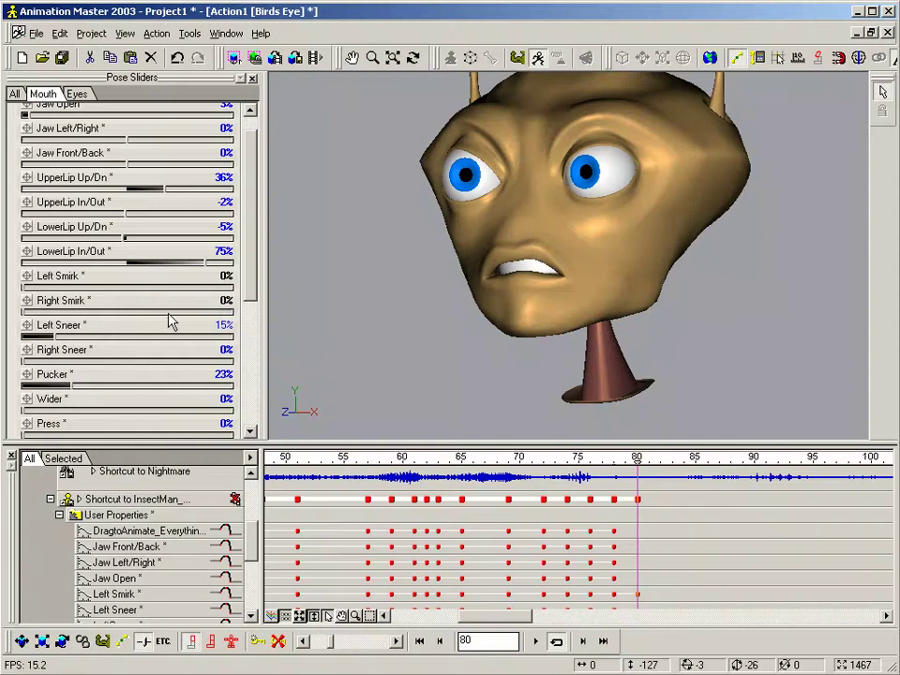
Refine and key the frame 80 pose with UpperLip Up/Dn 2.67%, Left Sneer 50% and Right Sneer 22%.
mouse_move(246, 279)
mouse_down()
mouse_move(249, 324)
mouse_move(249, 295)
mouse_up()
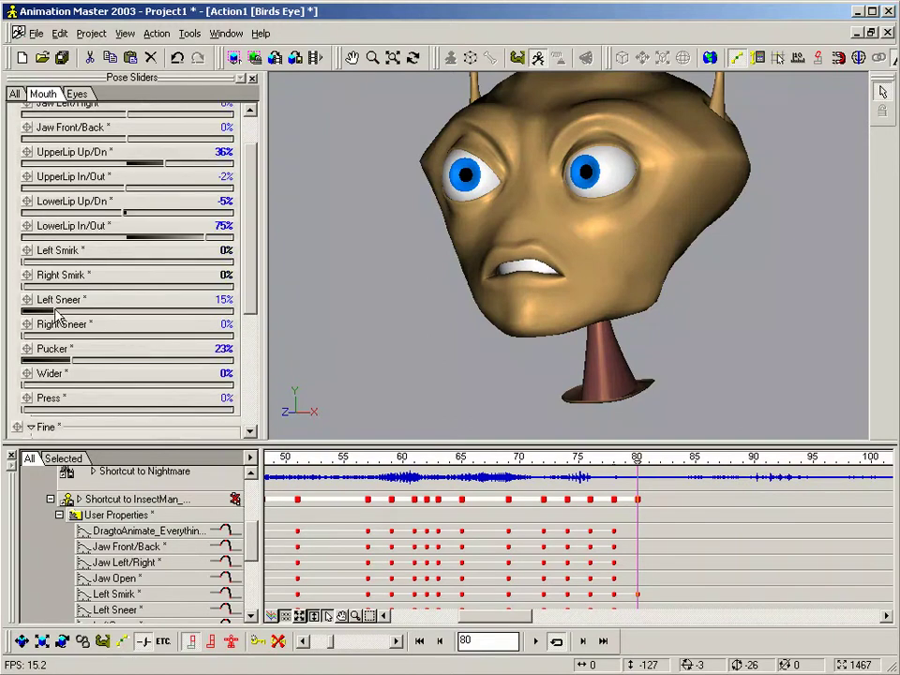
drag(53, 308, 76, 319)
drag(153, 176, 159, 169)
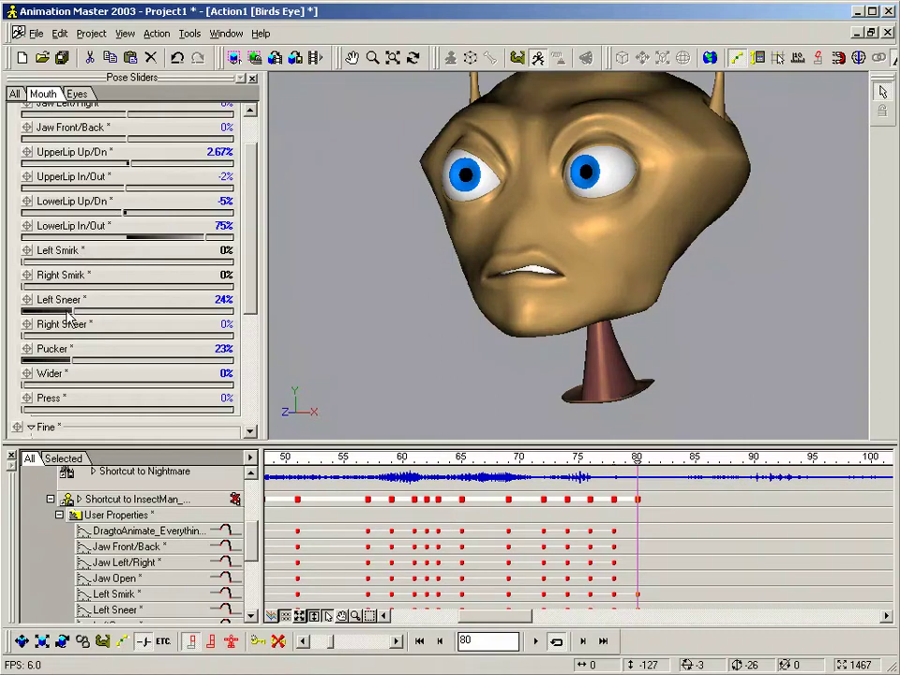
drag(77, 319, 131, 320)
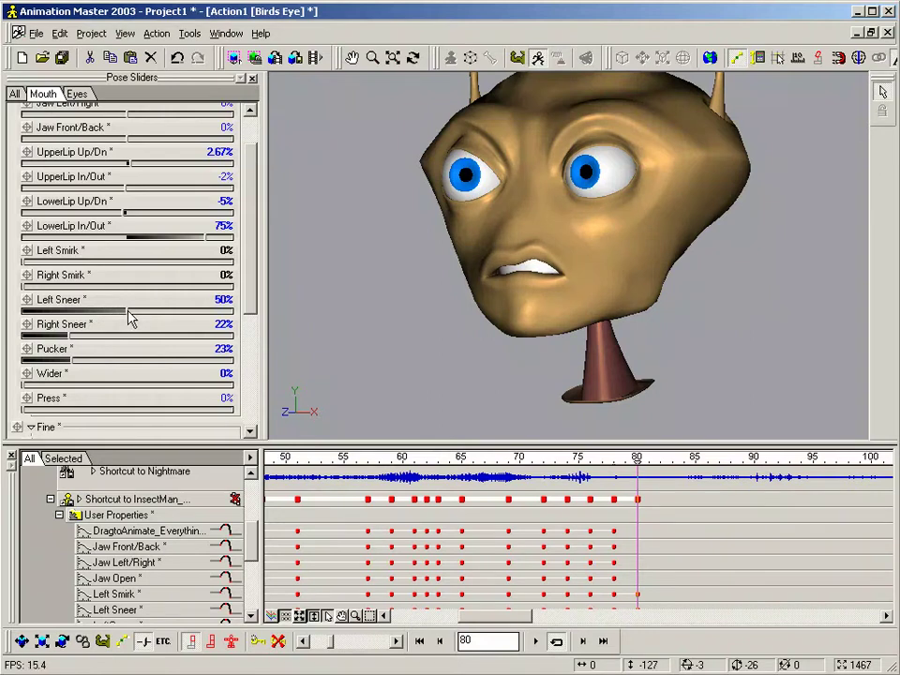
key(k)
Check the frames from 75 onward and hold the frame 80 mouth pose by keying it again at frame 84.
key(minus)
key(minus)
key(minus)
key(minus)
key(minus)
key(minus)
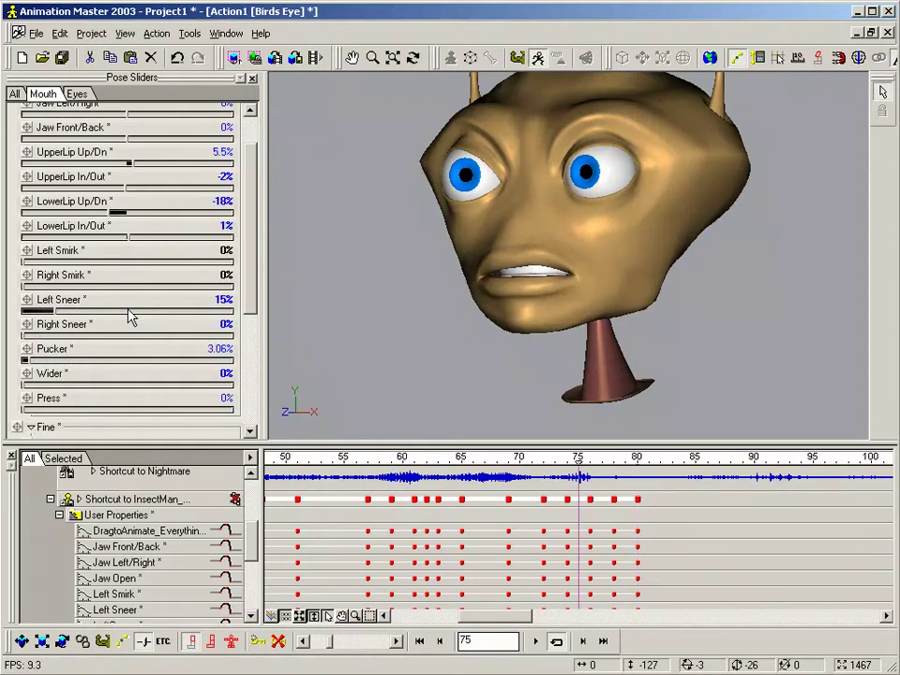
key(plus)
key(plus)
key(plus)
key(plus)
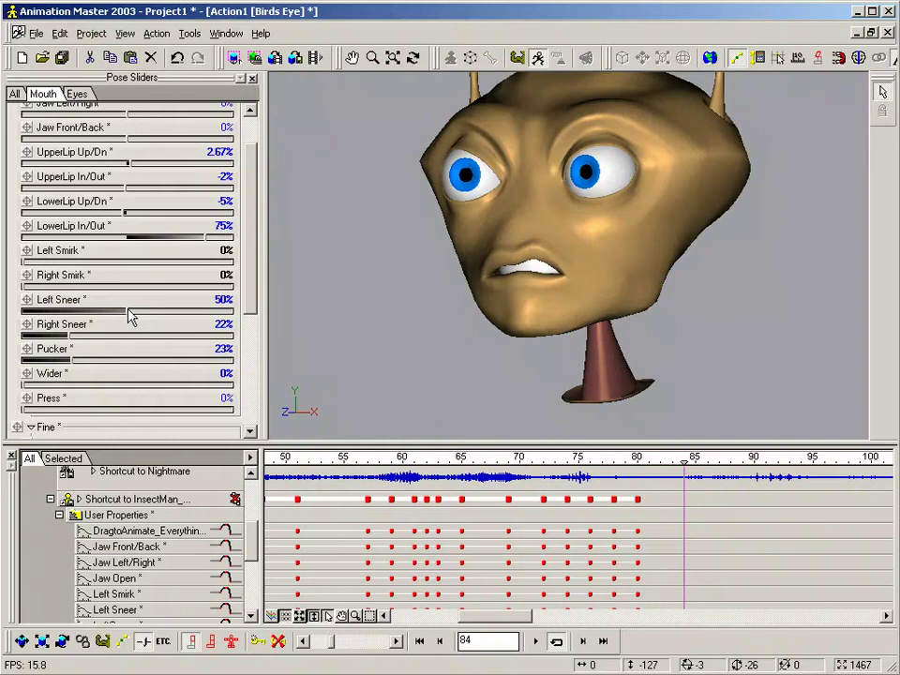
click(132, 317)
Copy the in-between mouth pose from frame 79 and paste it over the key at frame 80.
key(minus)
key(minus)
key(minus)
key(minus)
key(minus)
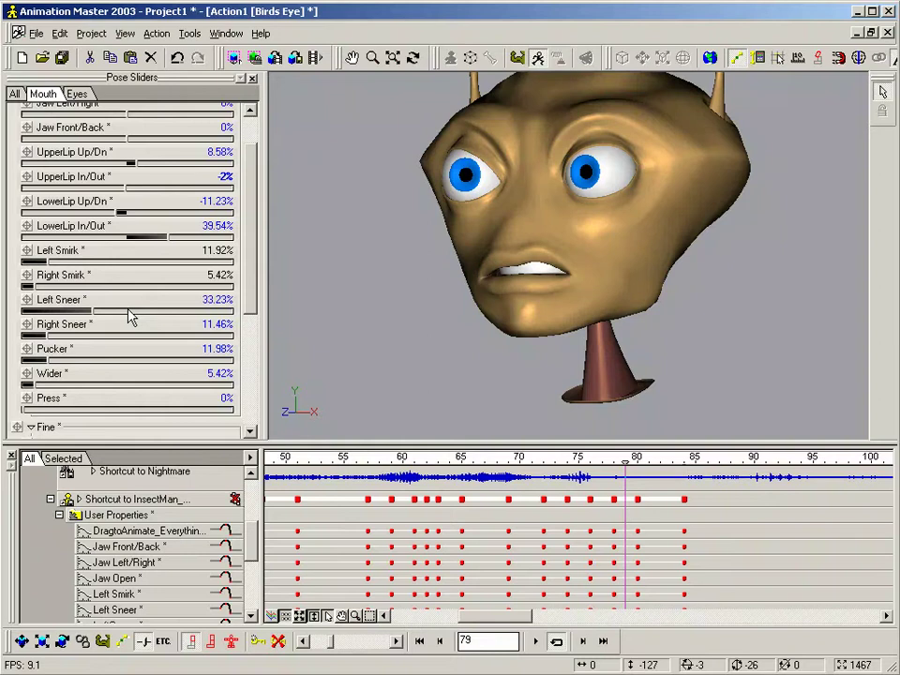
key(Left)
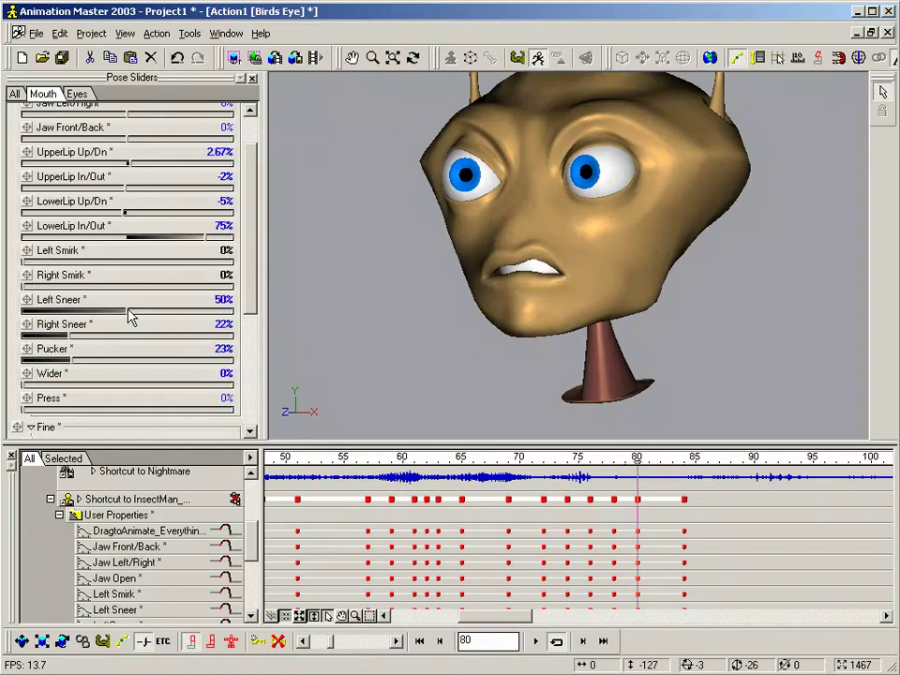
key(Right)
key(Right)
key(Right)
key(Right)
key(Right)
key(Right)
key(Right)
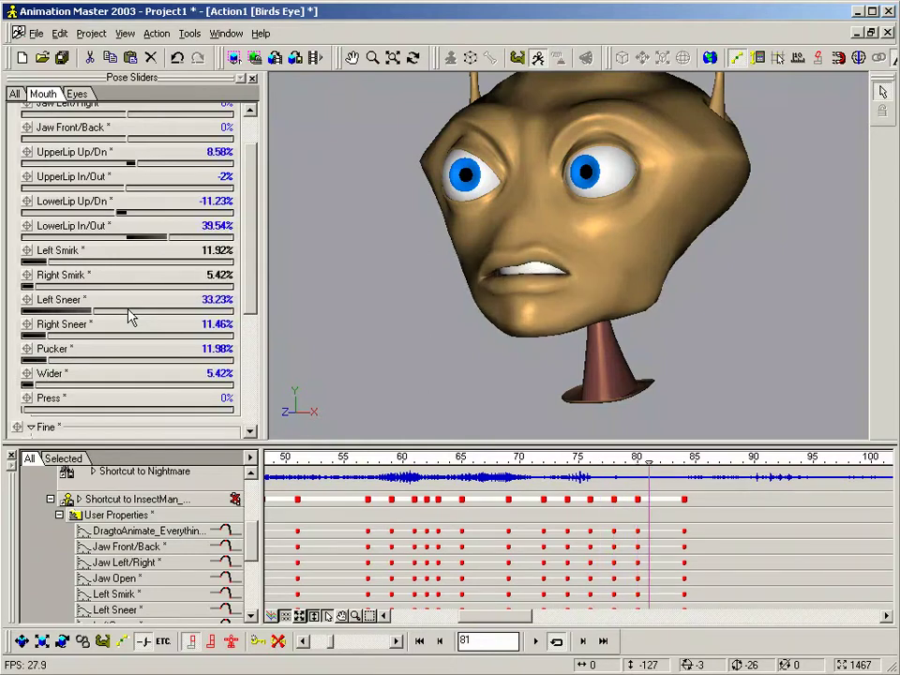
Step back and forth through the frames around 80 to 84 to examine the transition between the mouth poses.
key(Left)
key(Left)
key(Left)
key(Left)
key(Left)
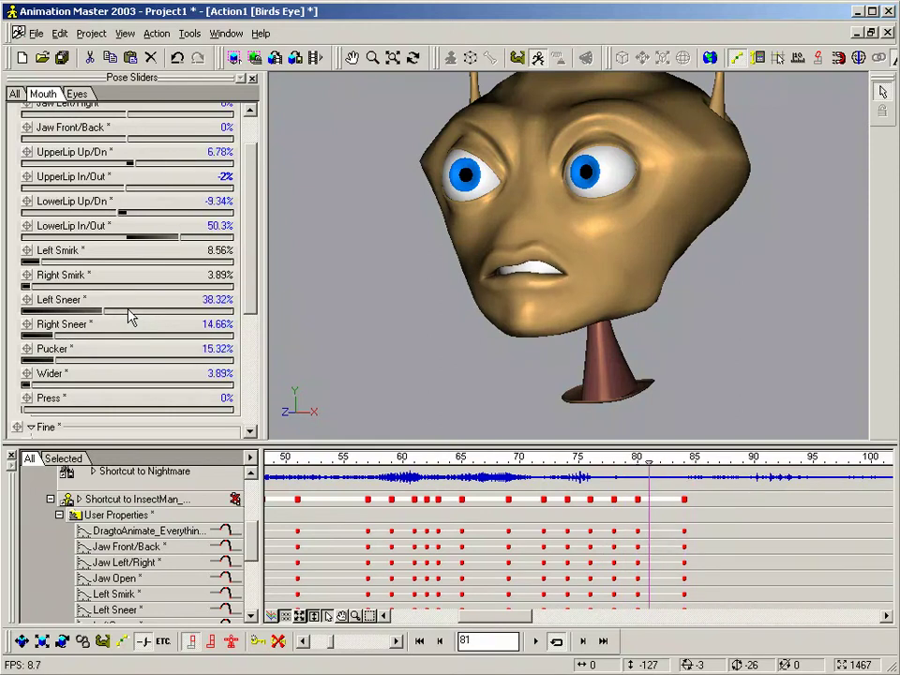
key(Left)
key(Left)
key(Left)
key(Right)
key(Right)
key(Right)
key(Right)
key(Right)
key(Right)
key(Right)
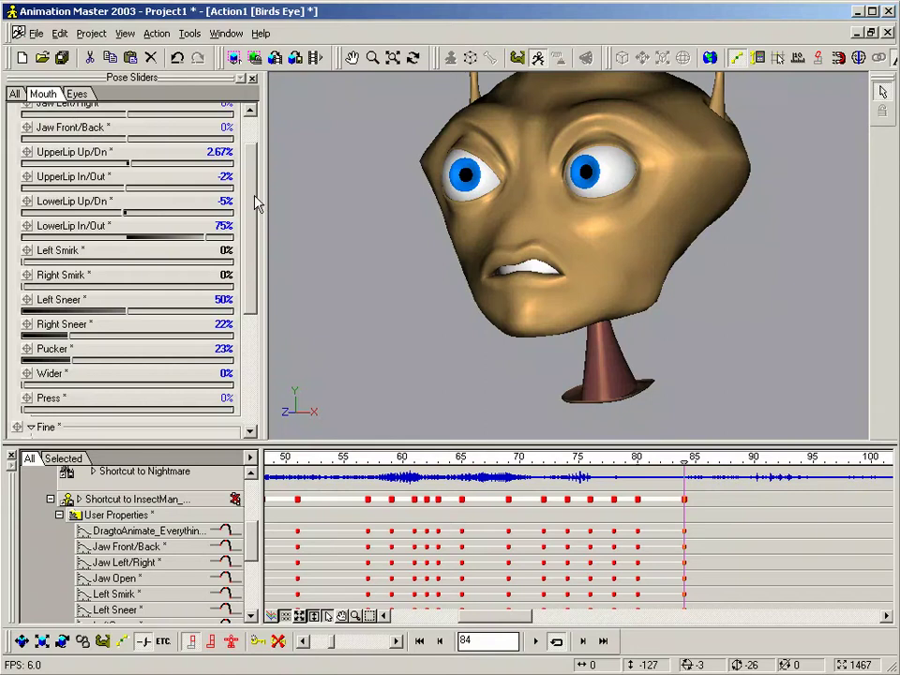
Set Jaw Open to 1% at frame 84 and check the jaw motion through the preceding frames.
scroll(195, 155, up, 2)
drag(30, 131, 27, 131)
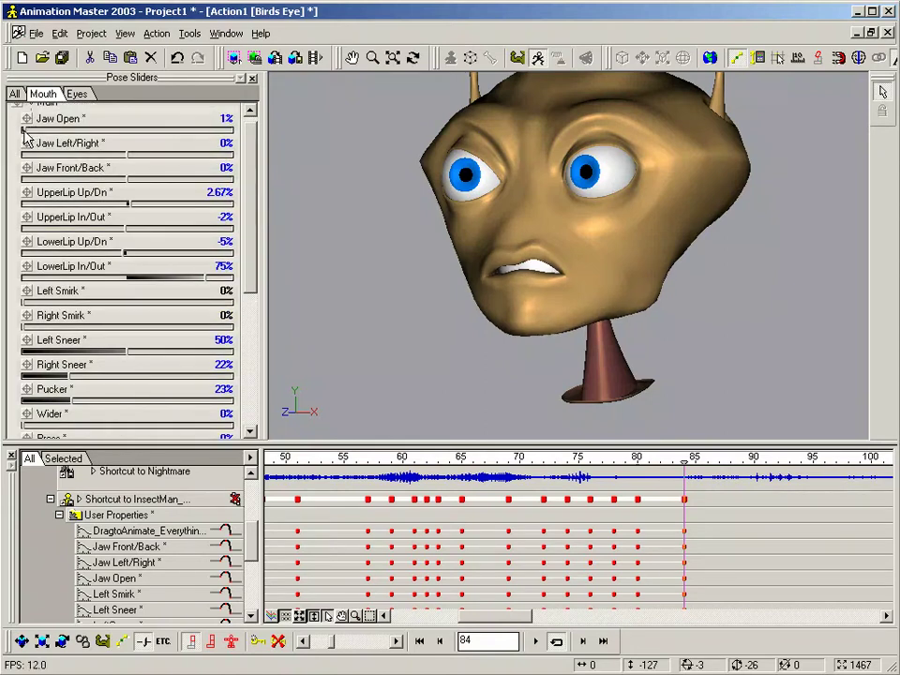
key(Left)
key(Left)
key(Left)
key(Left)
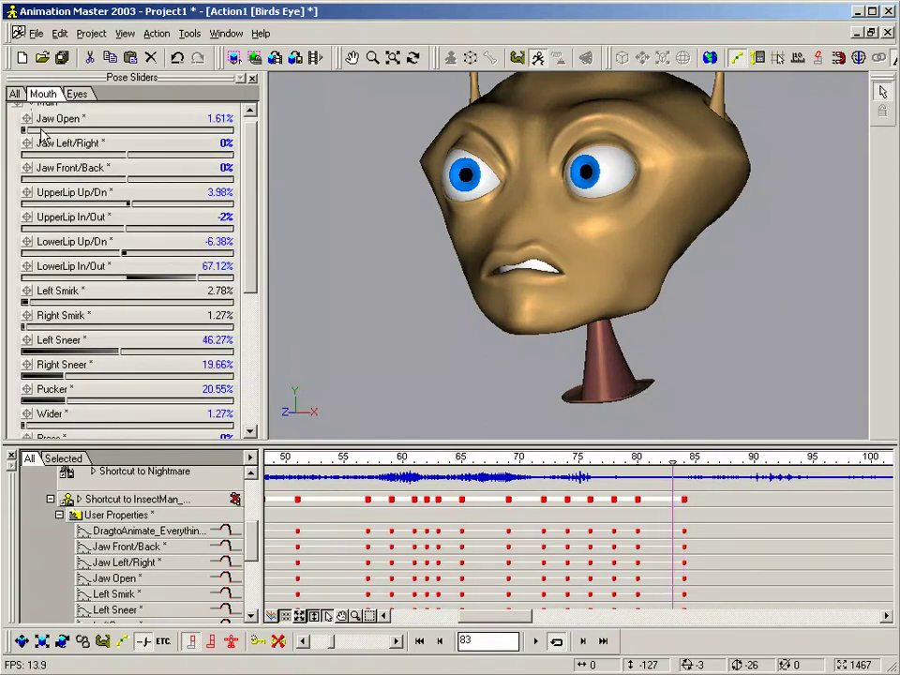
key(Right)
key(Right)
key(Right)
key(Right)
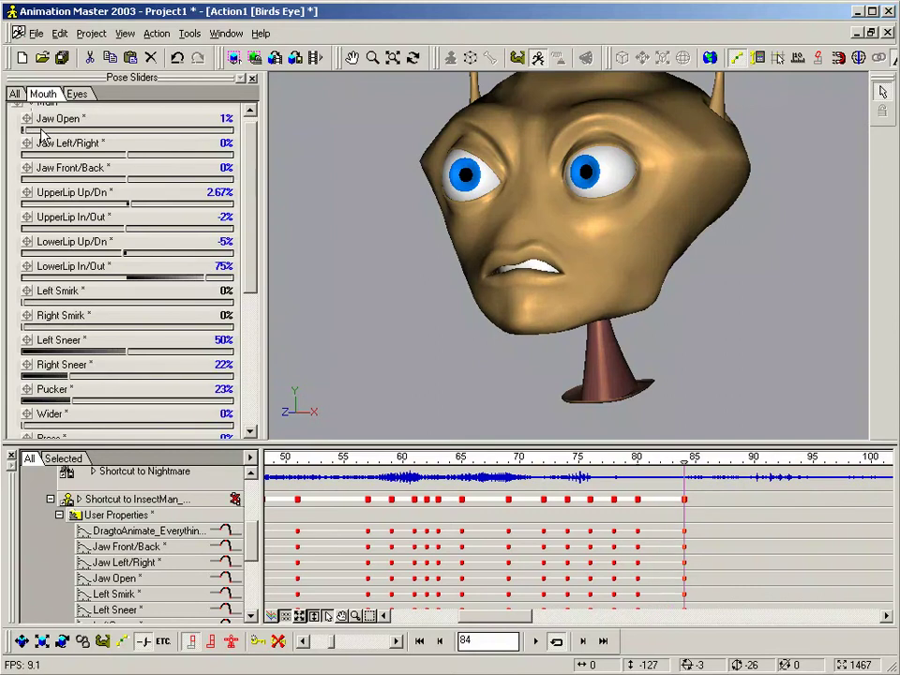
Move all the mouth keys at frame 84 one frame earlier, to frame 83.
drag(677, 491, 701, 556)
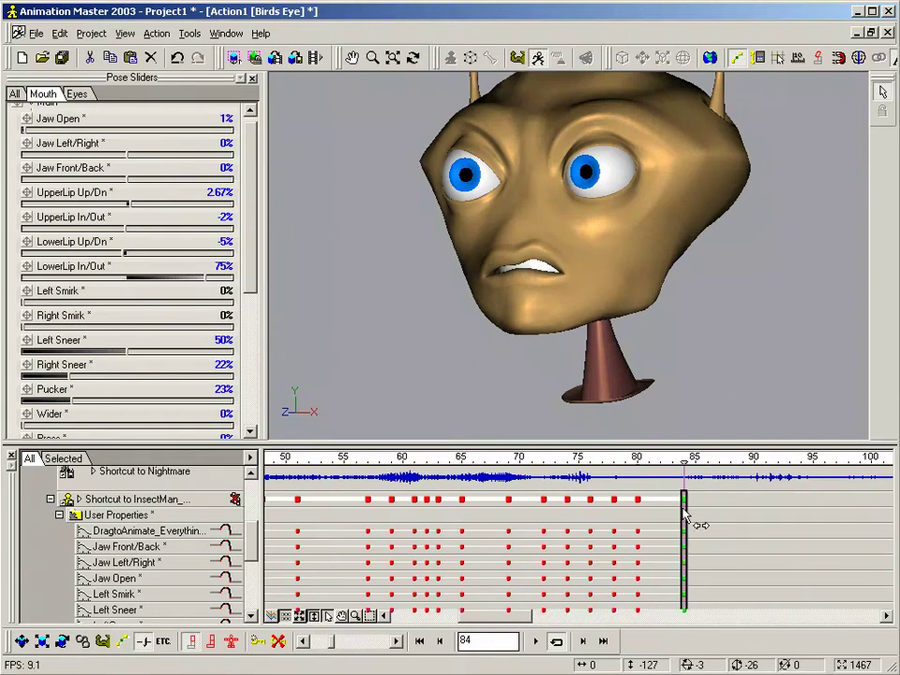
drag(685, 512, 675, 511)
key(Left)
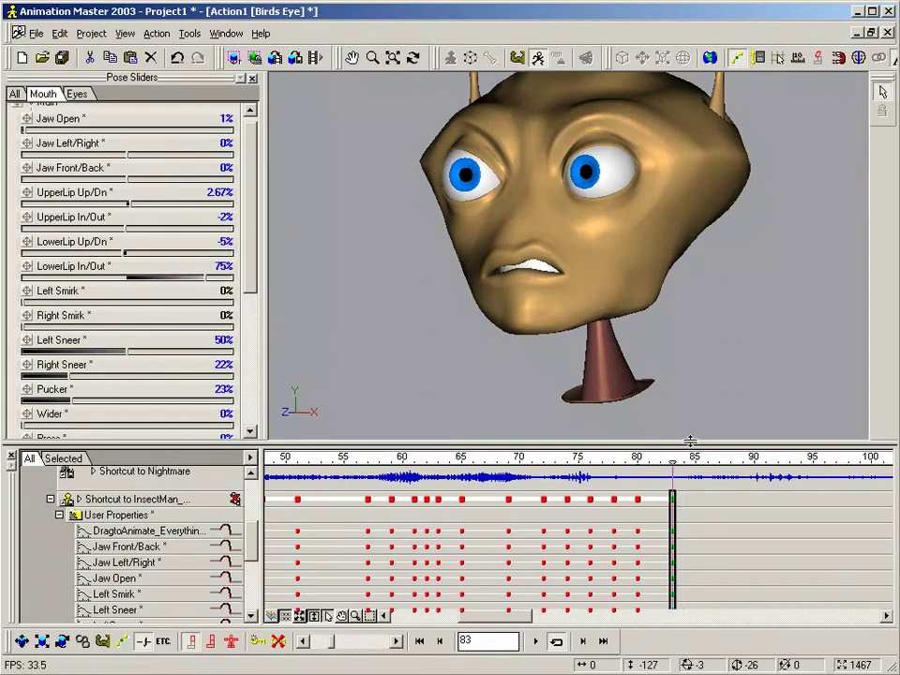
At frame 86, set Jaw Open to 19%, LowerLip Up/Dn to -18%, LowerLip In/Out to -11% and Pucker to 15%.
key(Right)
key(Right)
key(Right)
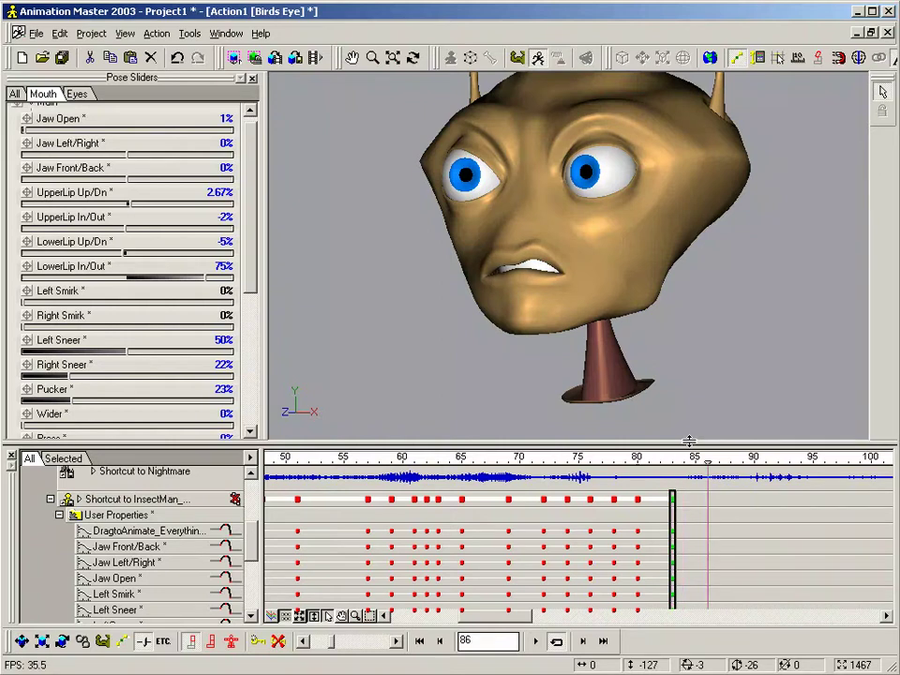
click(36, 130)
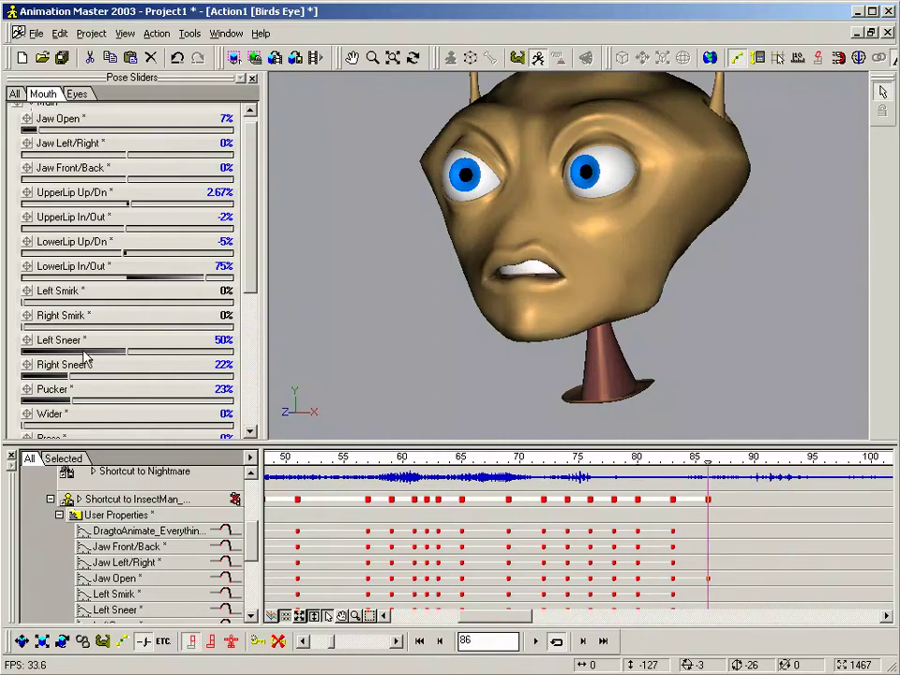
click(137, 279)
drag(137, 280, 109, 259)
click(58, 131)
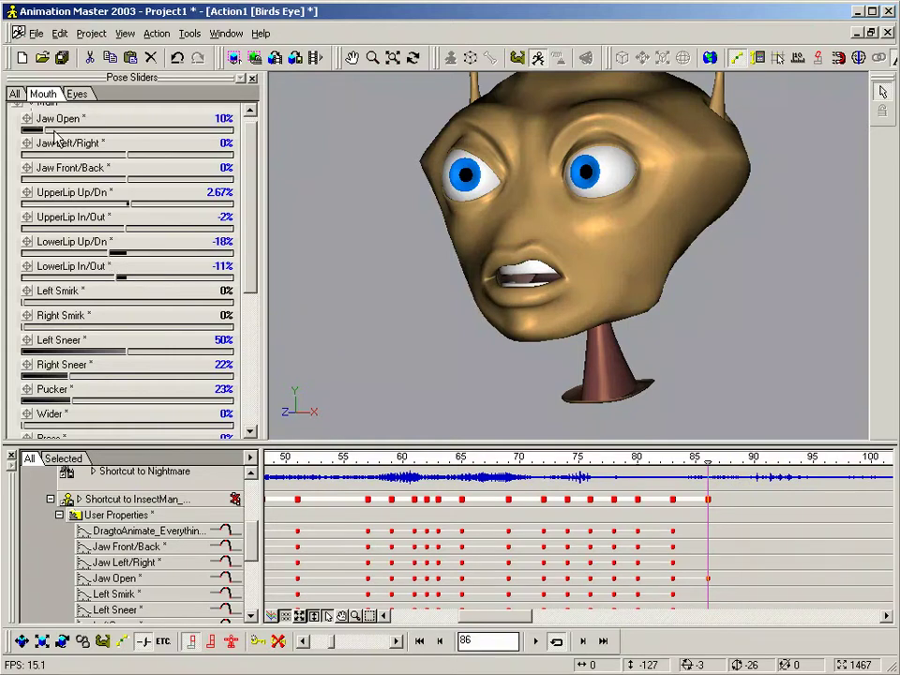
drag(73, 405, 58, 402)
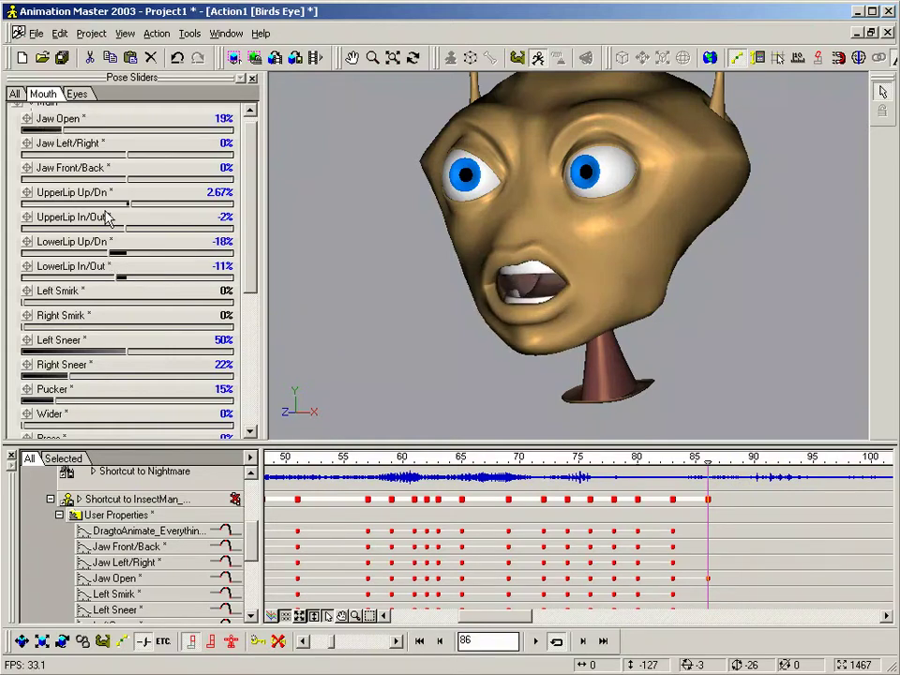
Set Jaw Open to 26%, Left Sneer to 24% and Right Sneer to 5% at frame 86.
drag(69, 136, 80, 135)
drag(122, 361, 33, 378)
drag(93, 353, 75, 353)
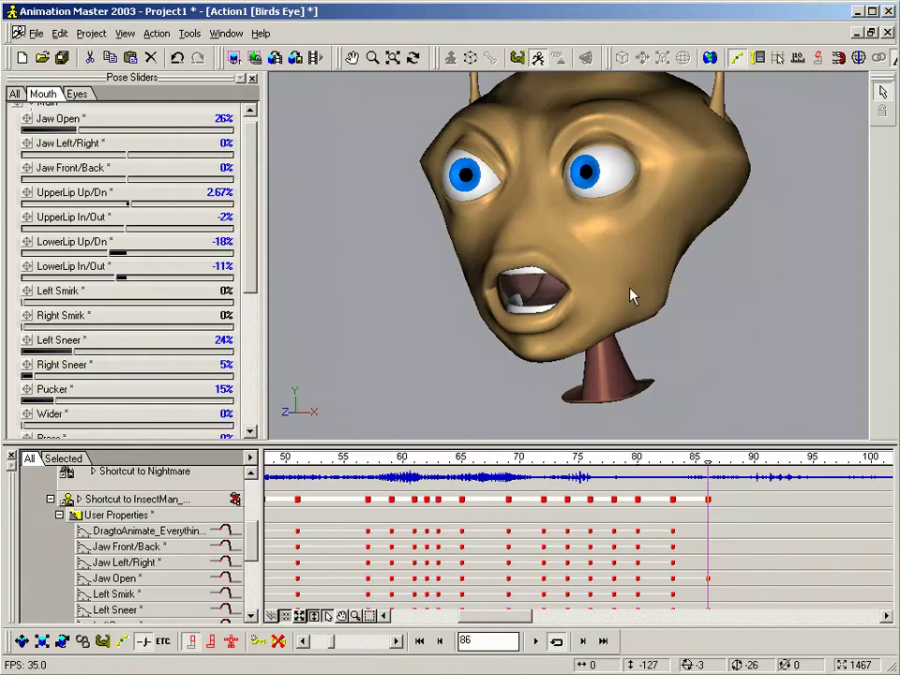
Key the whole mouth pose at frame 86, then widen Jaw Open there to 34% after checking frames back to 80.
key(Return)
key(minus)
key(minus)
key(minus)
key(minus)
key(minus)
key(minus)
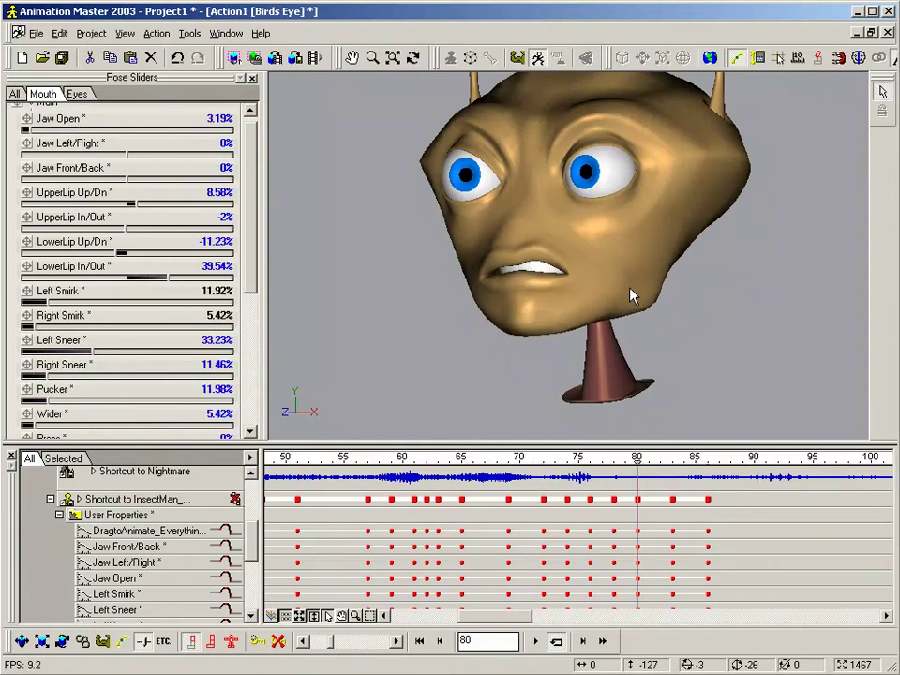
drag(638, 459, 707, 512)
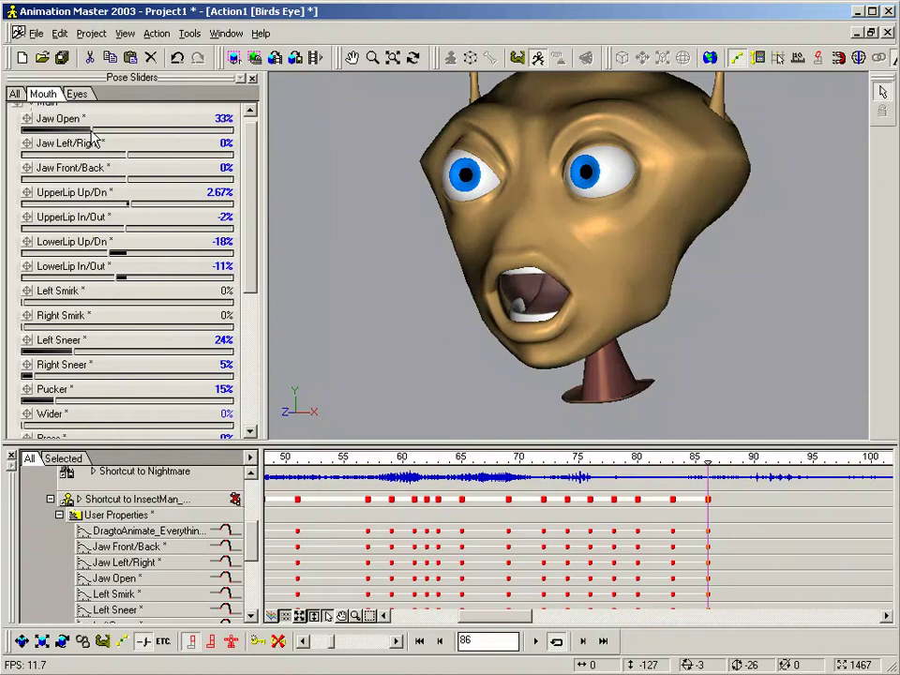
Play the animation repeatedly from around frame 70 to check the lip sync through the open-mouth pose at frame 86.
drag(709, 457, 675, 537)
middle_drag(808, 548, 635, 548)
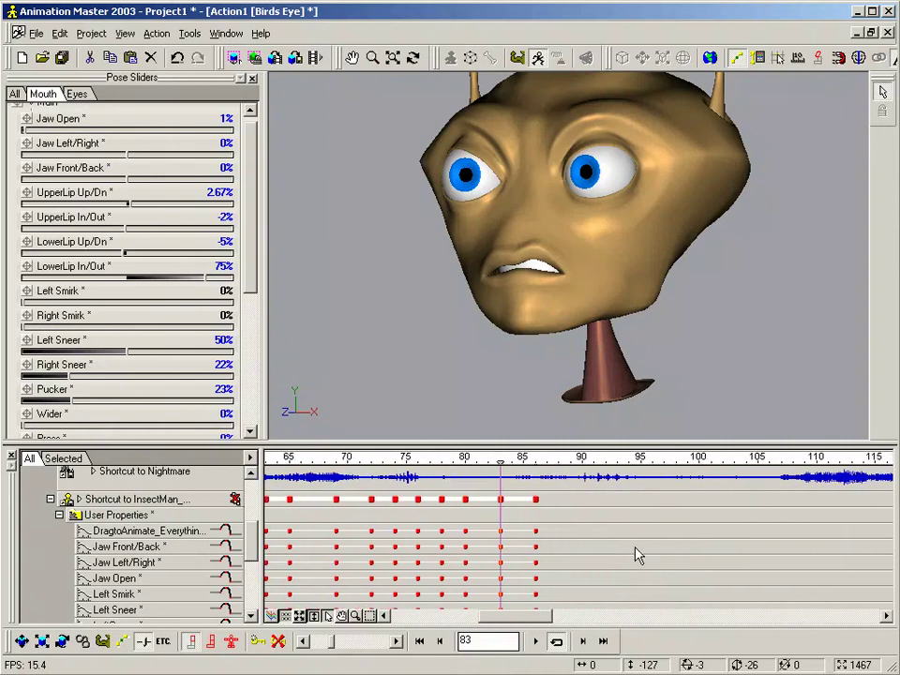
drag(502, 459, 371, 461)
click(536, 641)
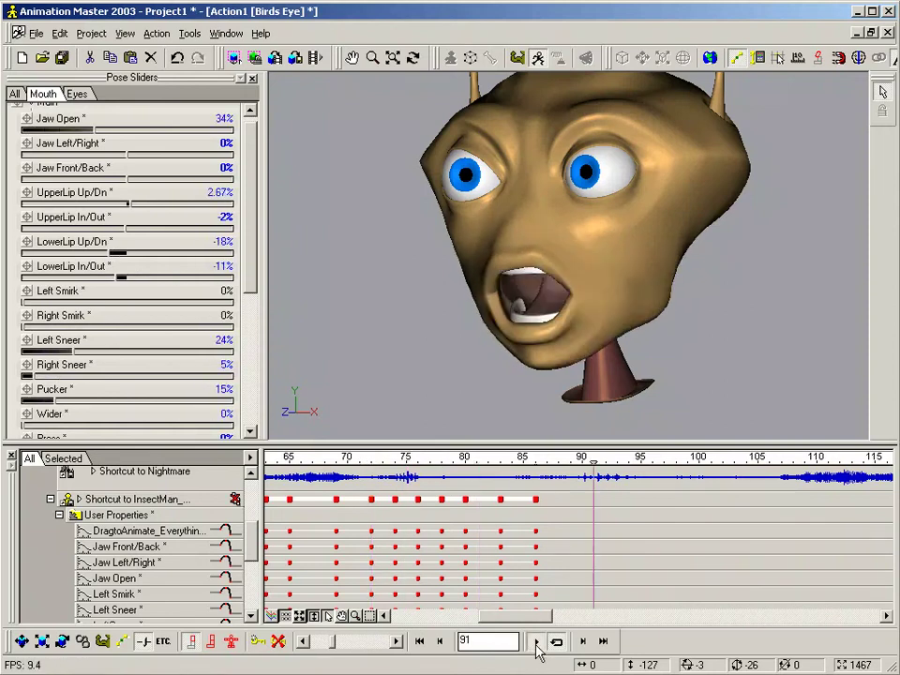
drag(730, 462, 349, 473)
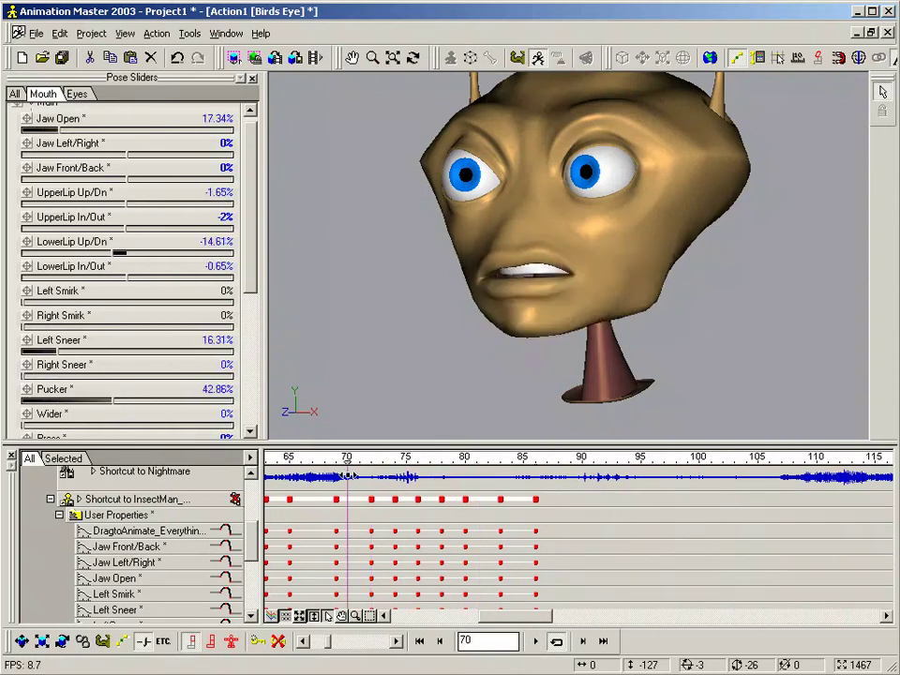
click(535, 642)
click(536, 642)
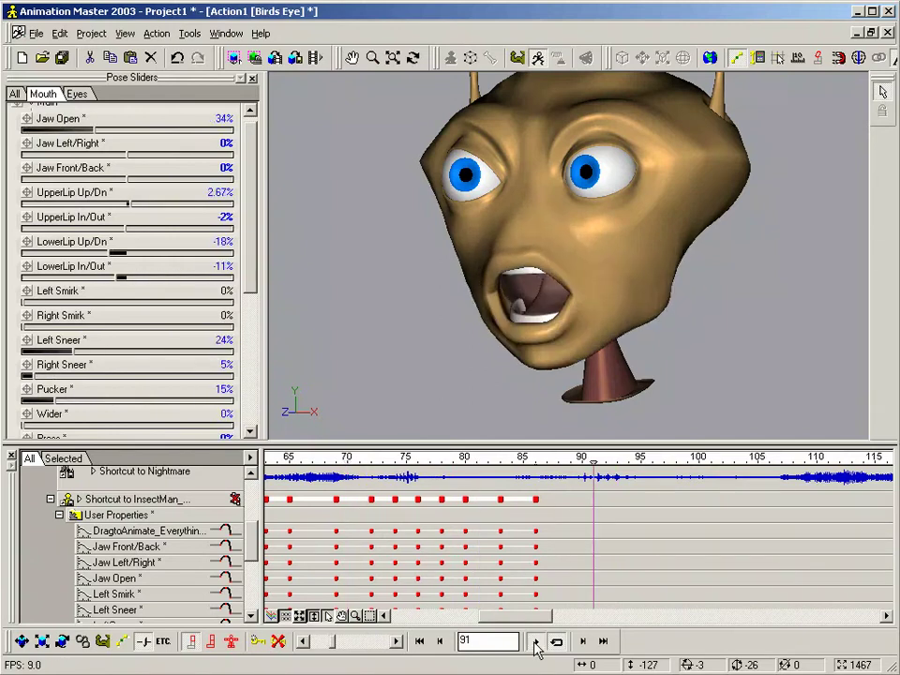
drag(698, 460, 323, 477)
click(535, 643)
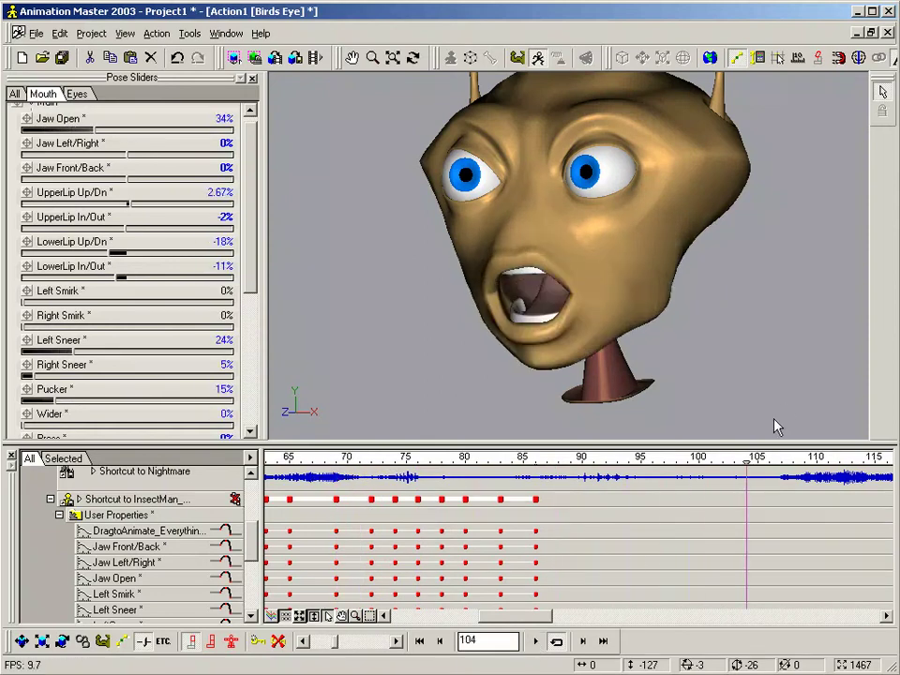
At frame 95, set Jaw Open to 3%, both Sneers to 0%, LowerLip Up/Dn to 5% and UpperLip Up/Dn to -21%.
click(534, 461)
drag(530, 467, 641, 469)
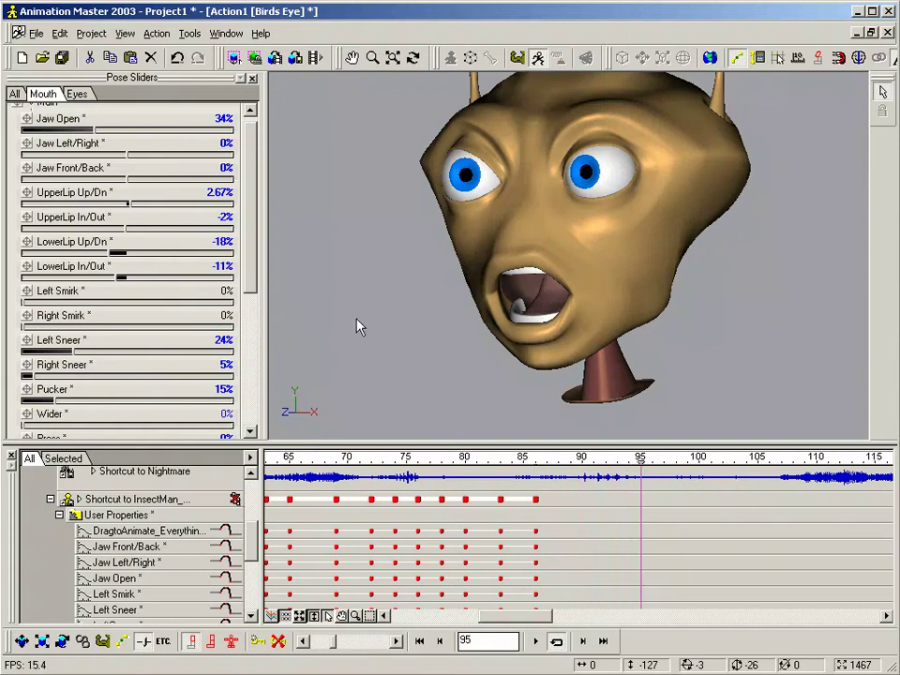
drag(97, 131, 38, 140)
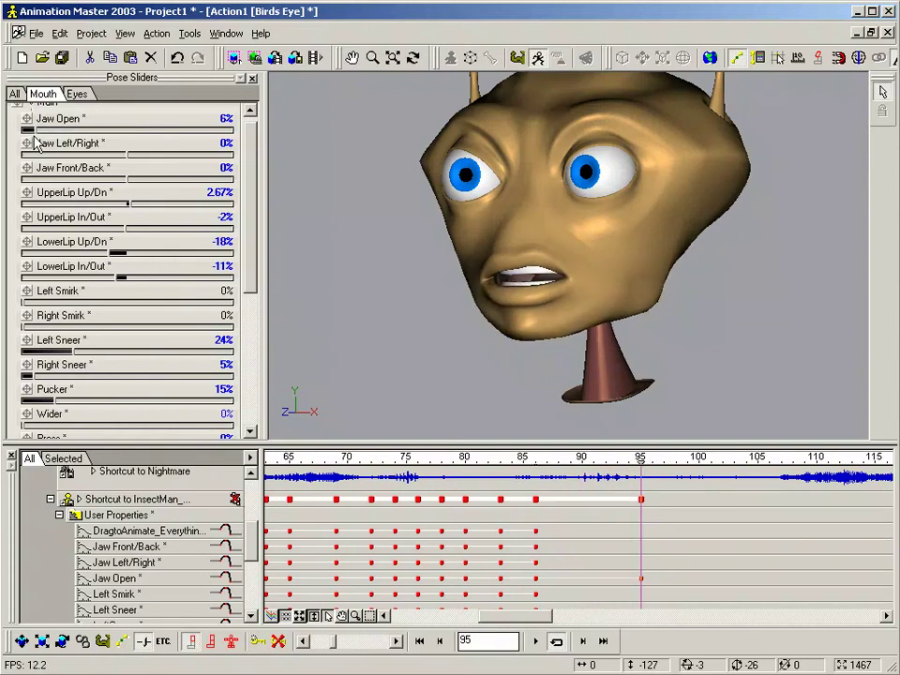
drag(68, 354, 2, 349)
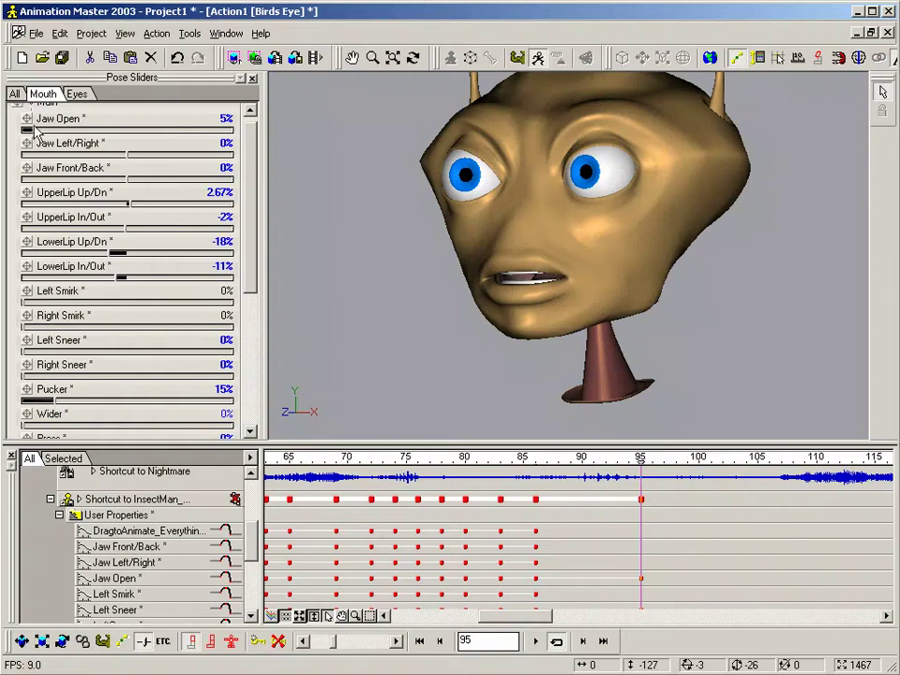
drag(34, 136, 30, 136)
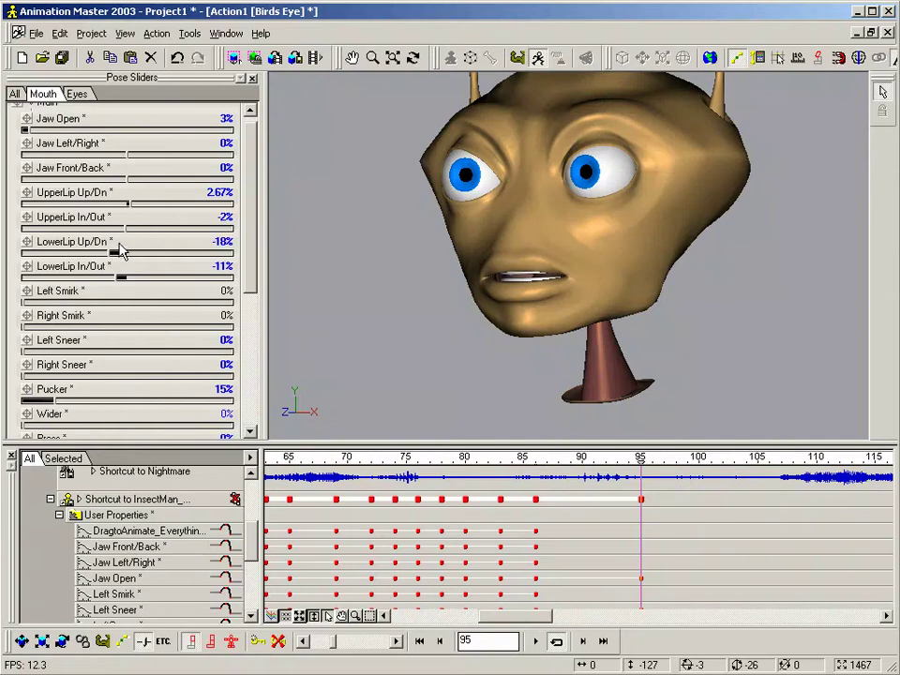
drag(110, 259, 132, 260)
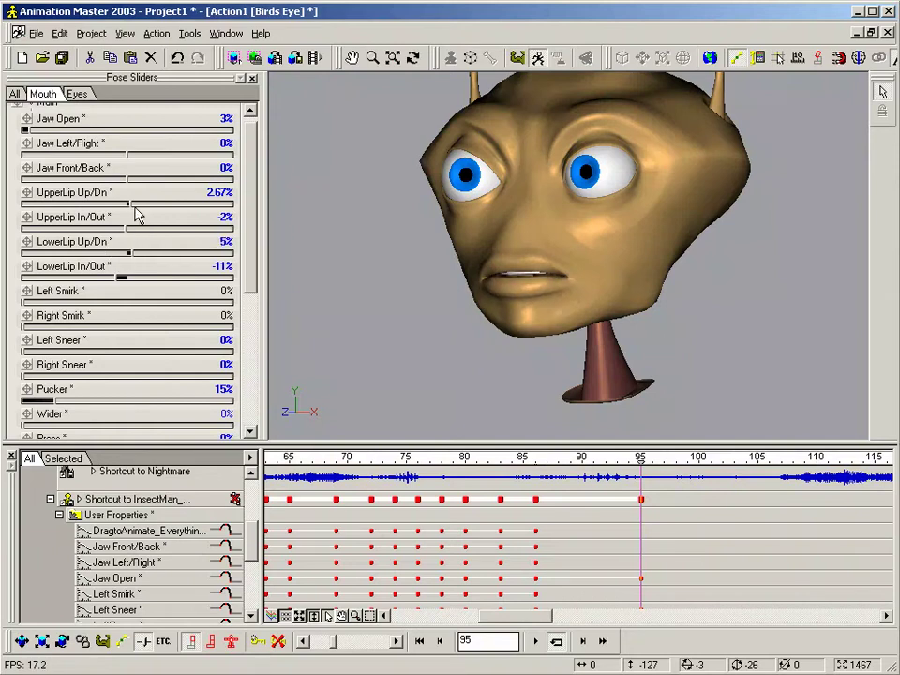
drag(130, 204, 116, 204)
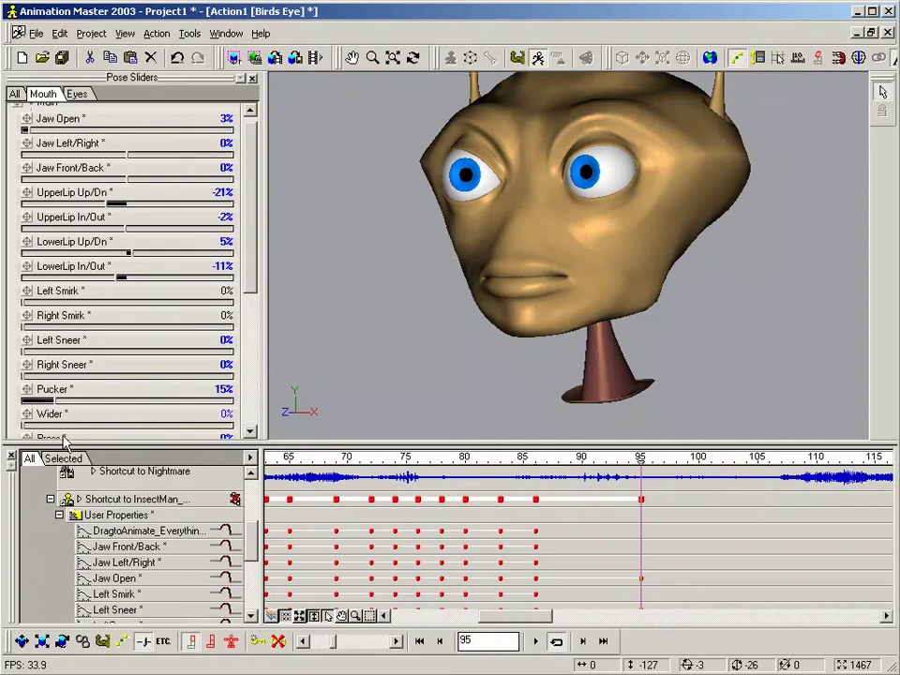
Set Press to 40%, Pucker to 25% and LowerLip In/Out to 7% at frame 95.
scroll(253, 294, down, 1)
drag(103, 423, 112, 427)
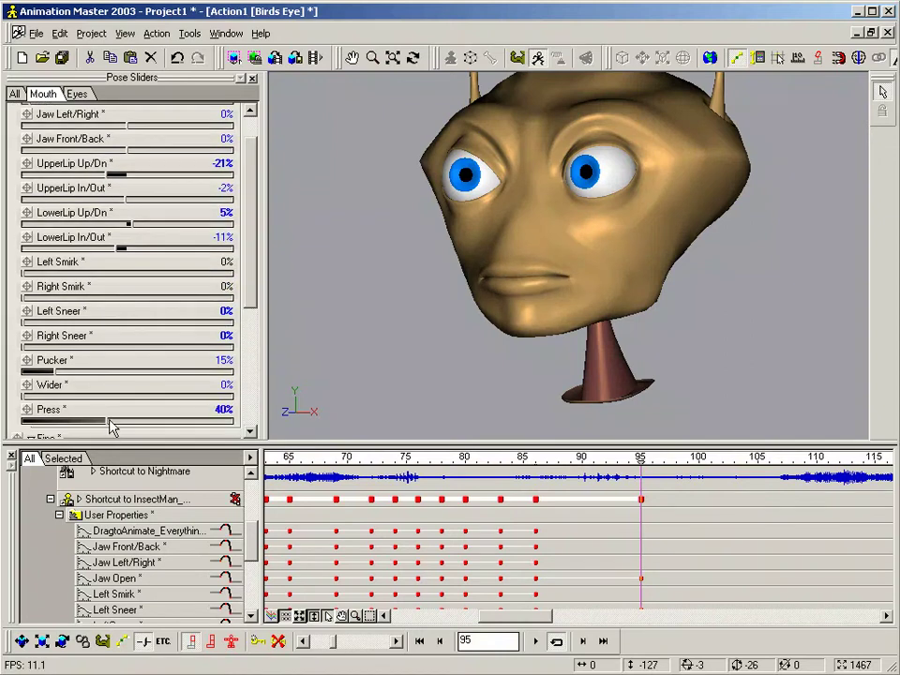
drag(56, 371, 64, 372)
scroll(251, 297, up, 1)
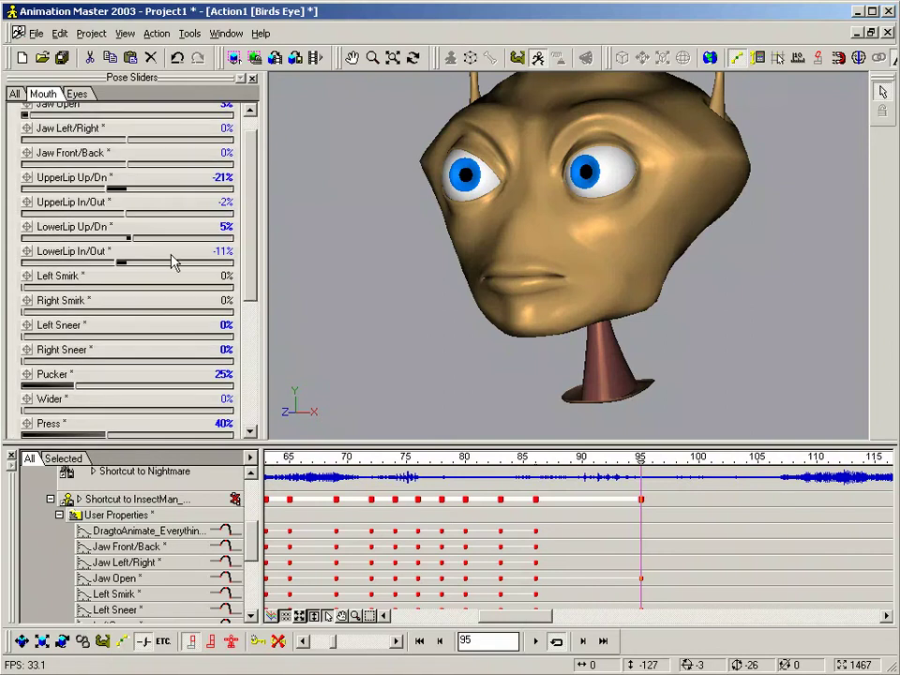
drag(133, 253, 150, 276)
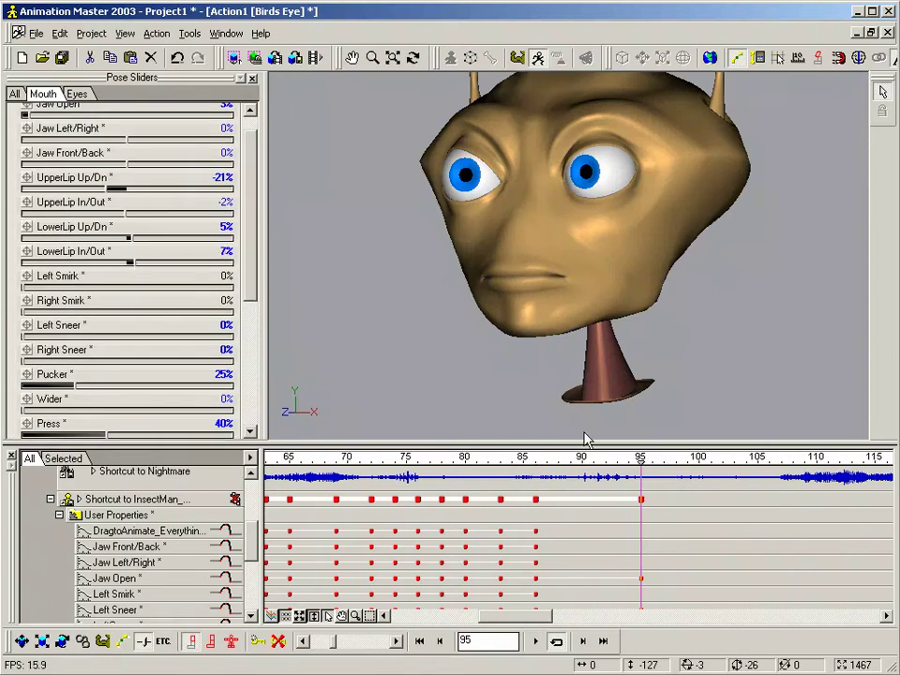
Key all mouth sliders at frame 91 and scrub between frames 98 and 86 to check the mouth closing.
click(556, 497)
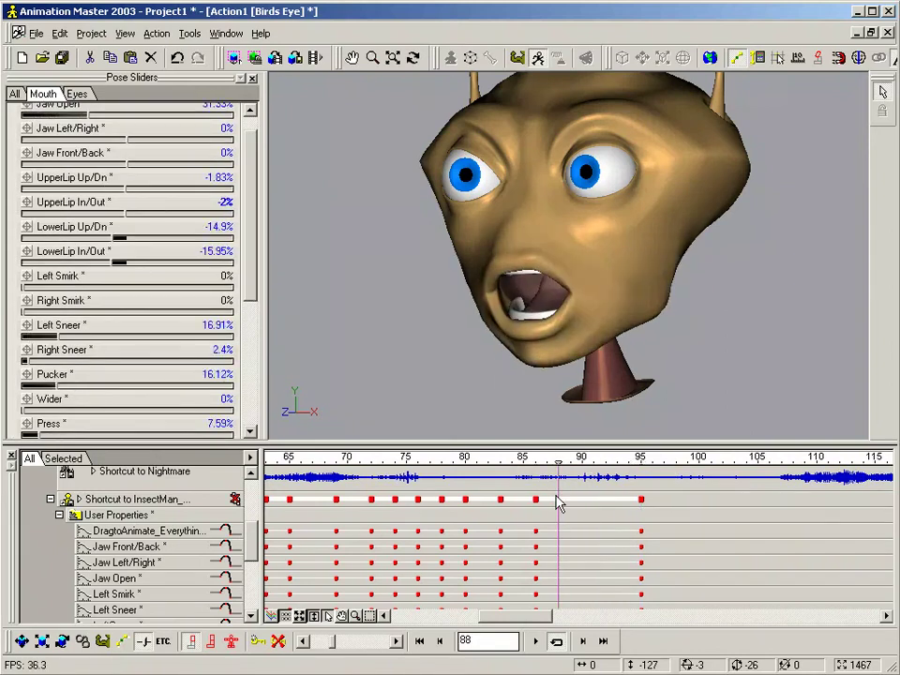
mouse_move(558, 462)
mouse_down()
mouse_move(593, 462)
mouse_move(603, 507)
mouse_move(677, 517)
mouse_up()
key(ctrl+v)
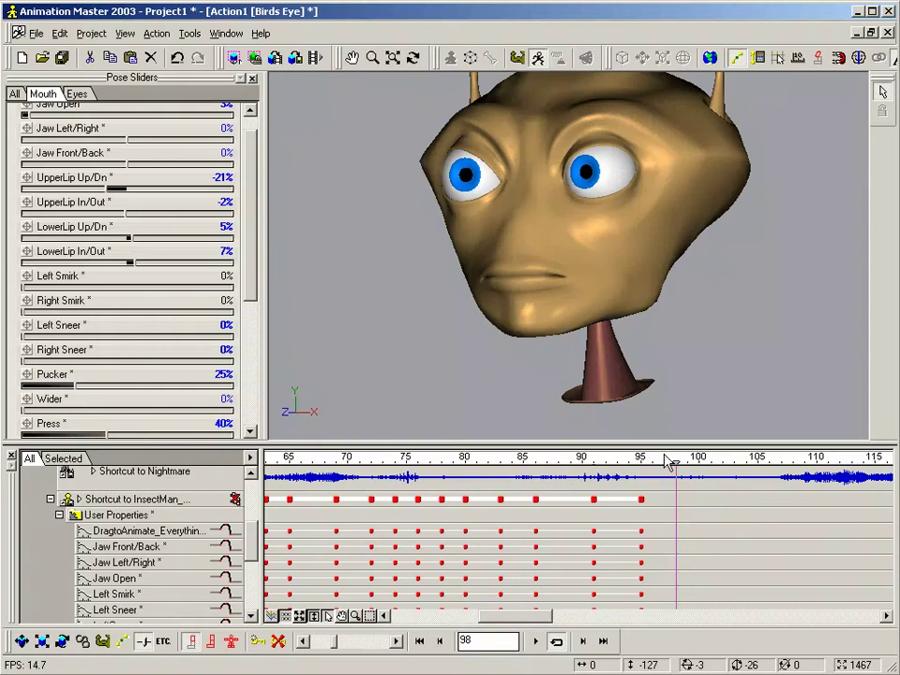
mouse_move(675, 463)
mouse_down()
mouse_move(406, 464)
mouse_move(507, 489)
mouse_move(537, 486)
mouse_up()
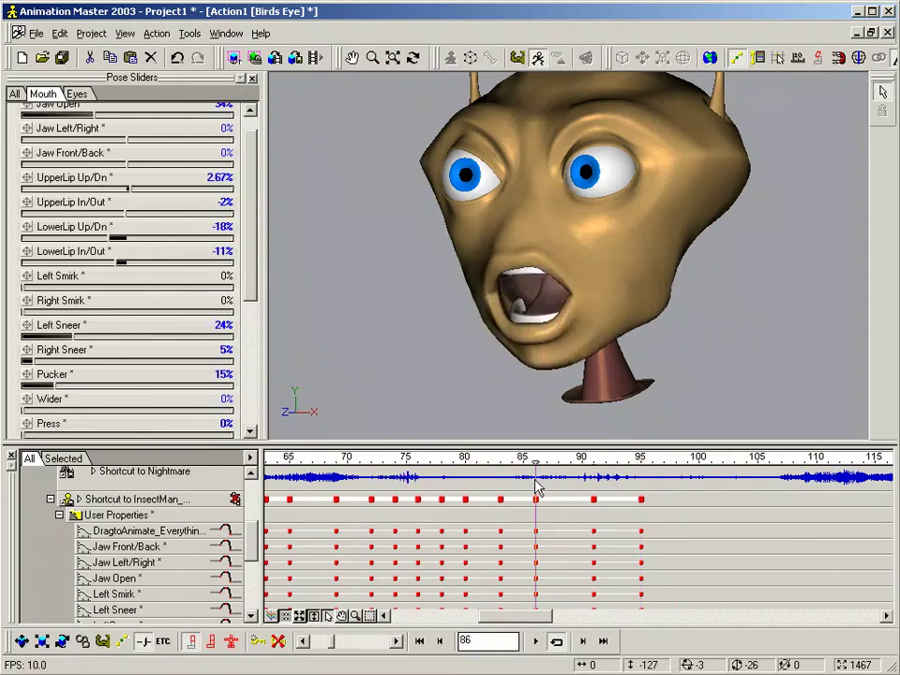
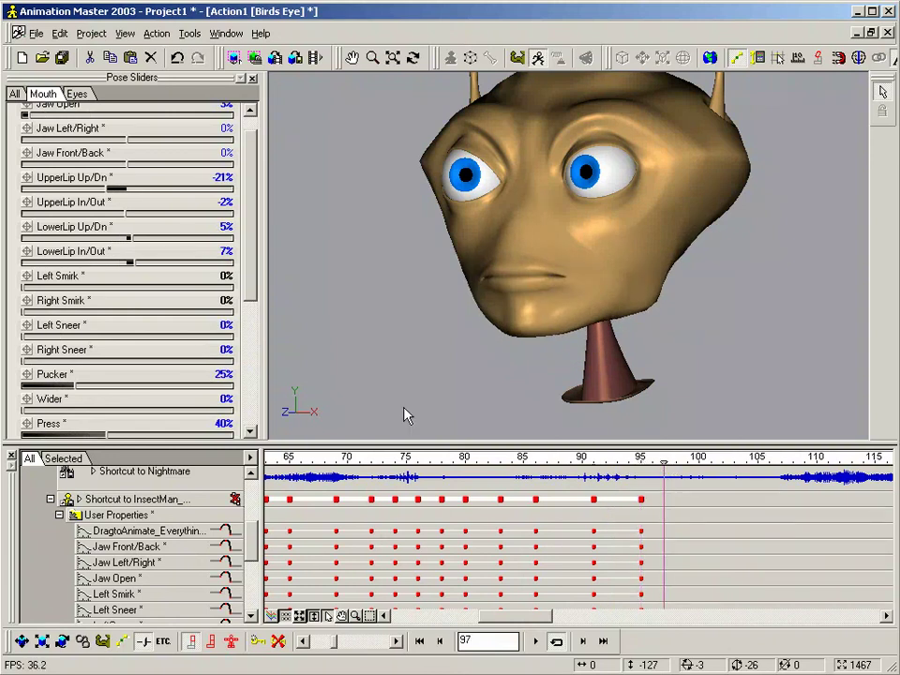
Key all mouth sliders at frames 97 and 96.
key(Insert)
click(655, 464)
key(Insert)
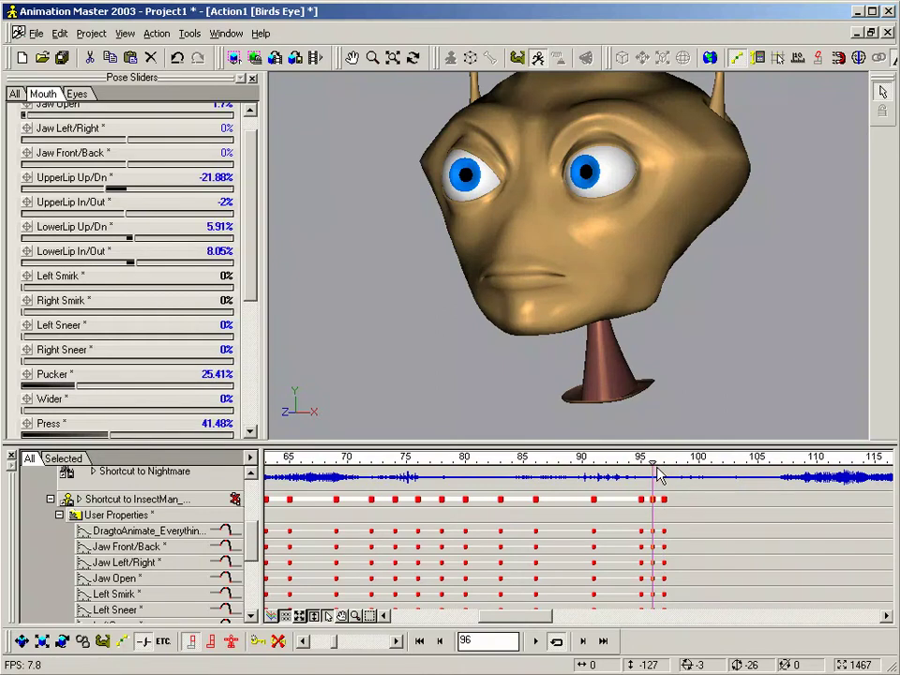
At frame 97, set Jaw Open to 11%, UpperLip Up/Dn to -39%, LowerLip Up/Dn to 21% and Press to 53%.
click(663, 463)
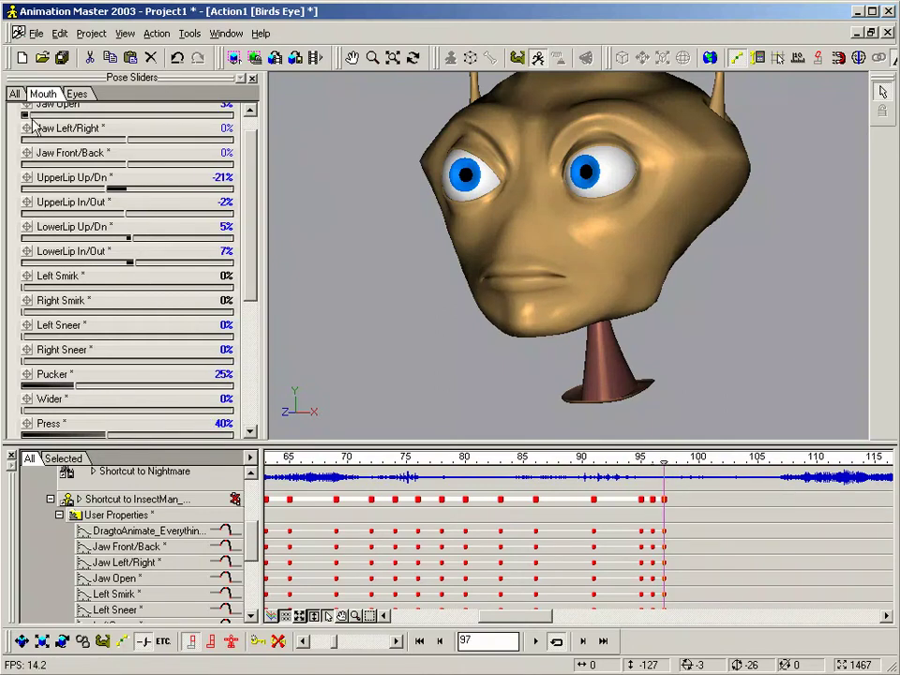
drag(33, 117, 44, 116)
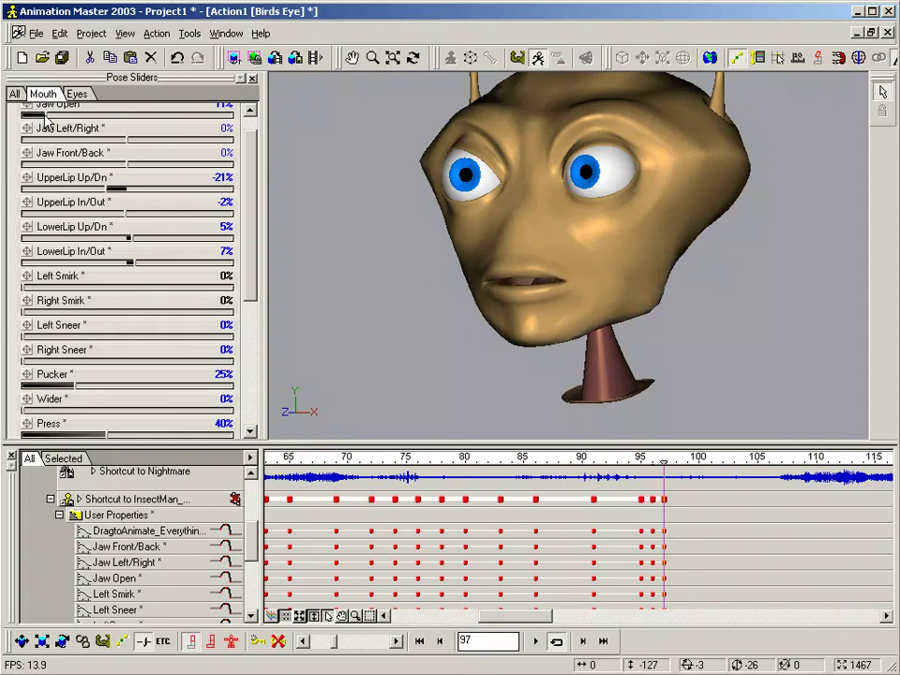
drag(118, 191, 94, 194)
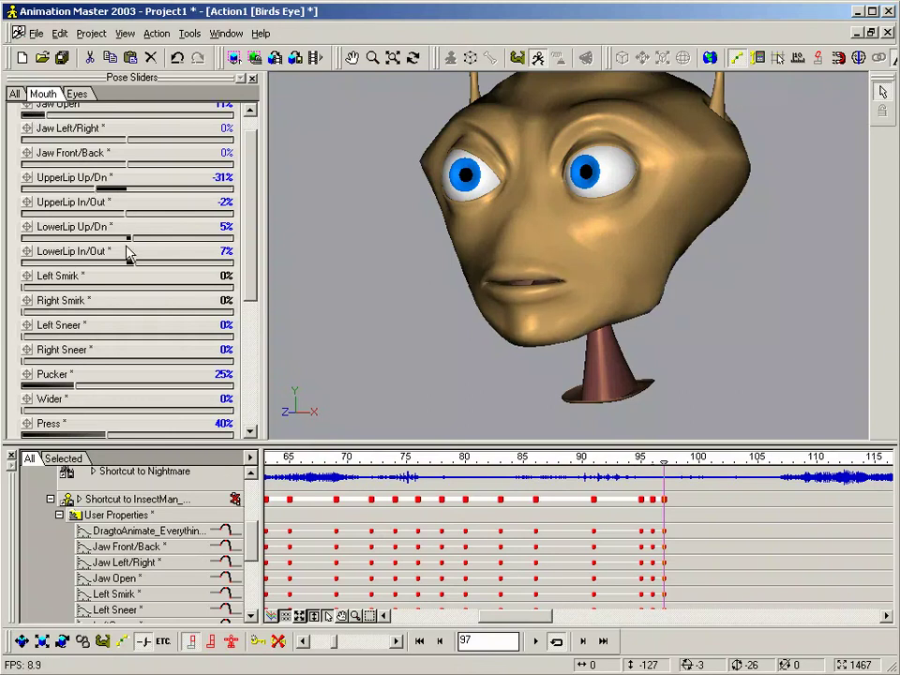
drag(131, 238, 148, 239)
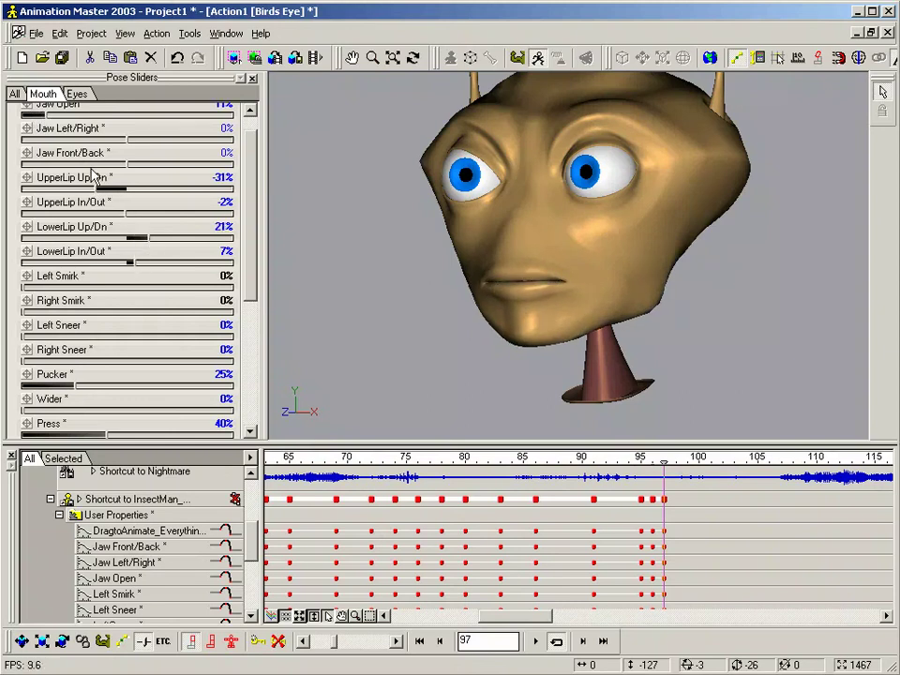
drag(95, 189, 86, 189)
drag(108, 440, 138, 440)
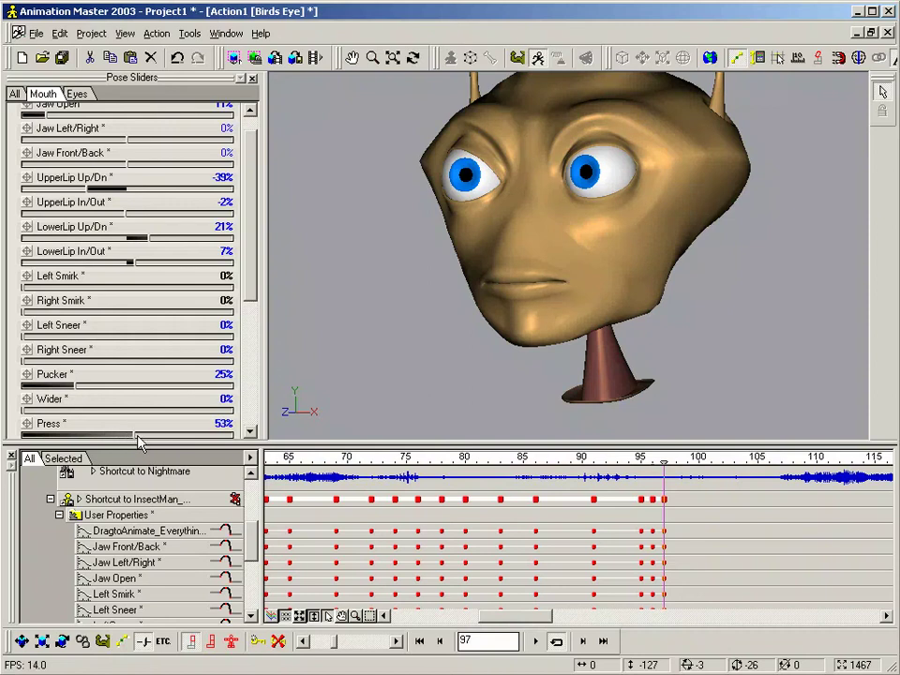
Delete the key at frame 96 from the Jaw Open curve and step through the neighbouring frames to check the motion.
key(Left)
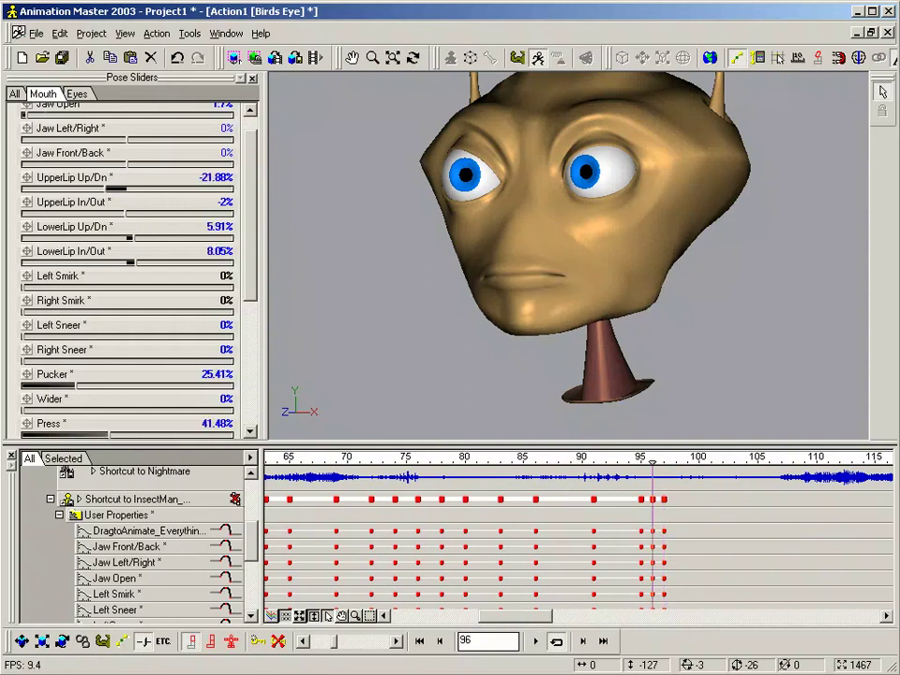
click(132, 579)
click(274, 617)
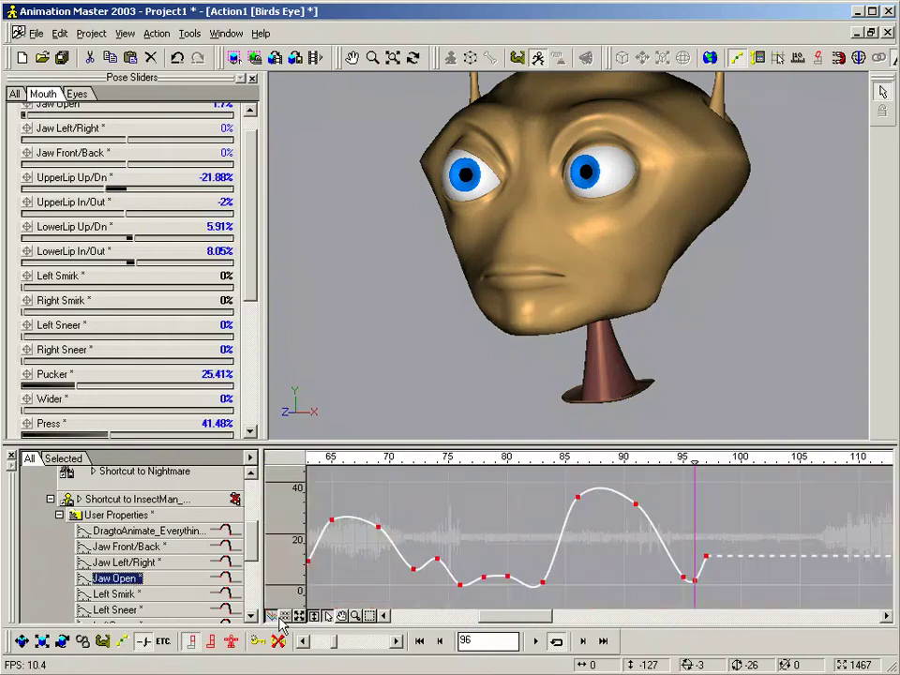
key(Delete)
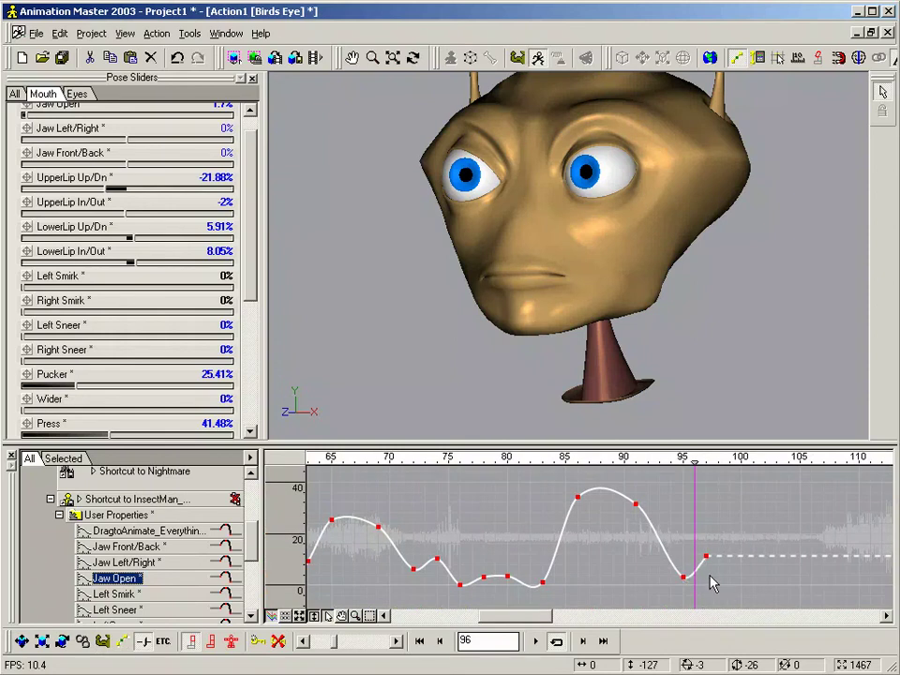
key(Left)
key(Left)
key(Left)
key(Right)
key(Right)
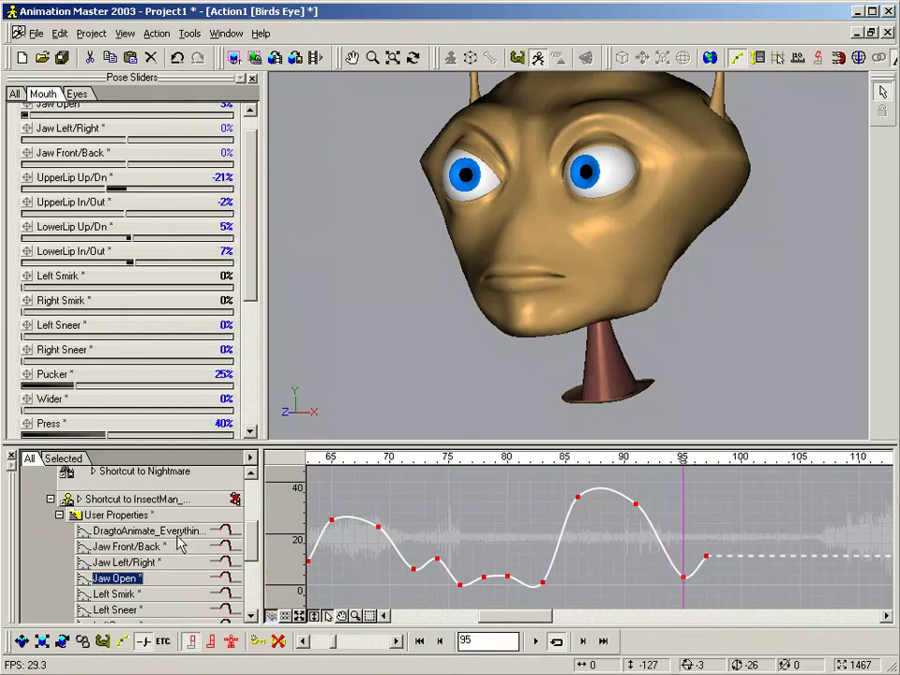
Delete the key at frame 96 from the LowerLip Up/Dn curve.
scroll(174, 548, down, 3)
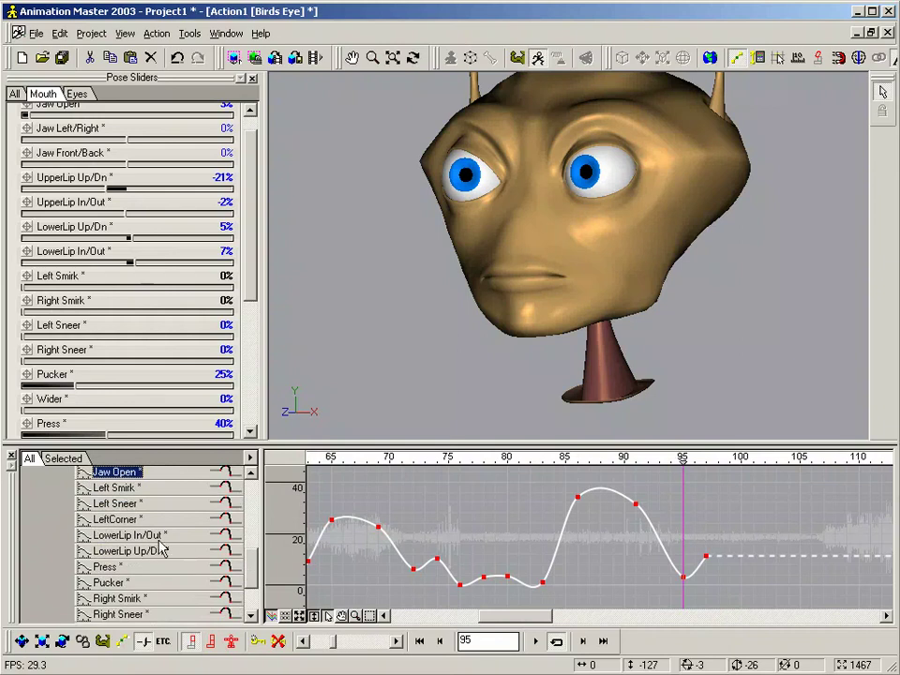
click(162, 551)
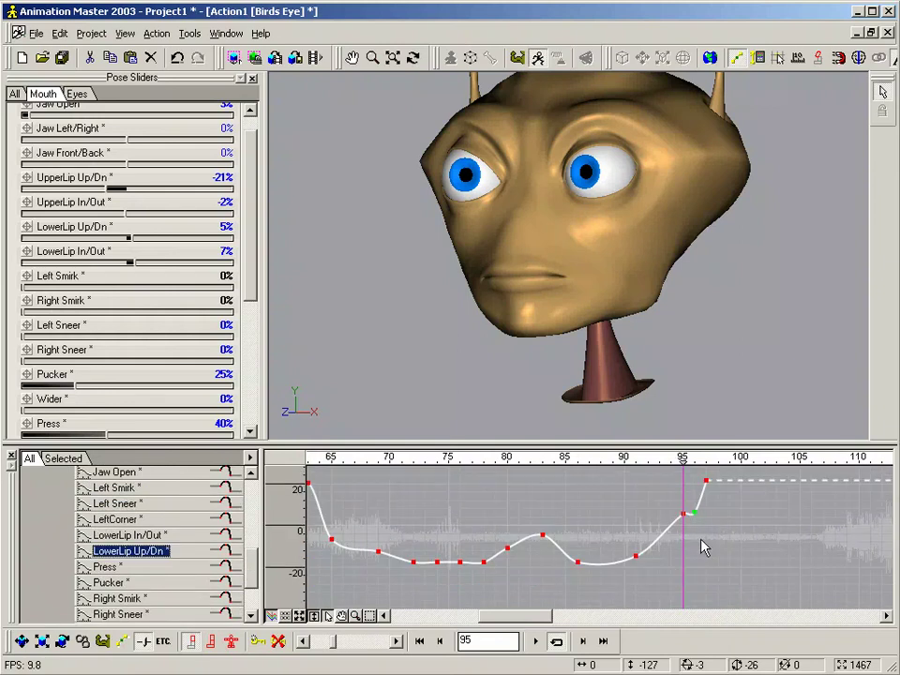
key(Delete)
Lower the frame 96 key on the UpperLip Up/Dn curve to smooth the descent, and check the pose at frame 97.
drag(253, 564, 254, 593)
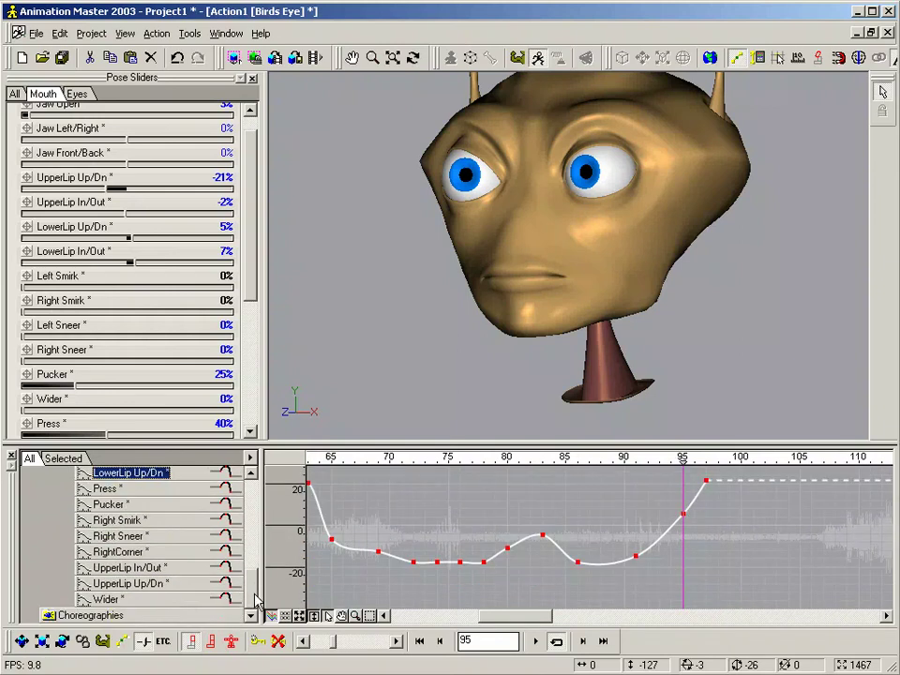
click(150, 584)
drag(697, 567, 699, 576)
mouse_move(692, 460)
mouse_down()
mouse_move(568, 461)
mouse_move(683, 460)
mouse_move(706, 476)
mouse_up()
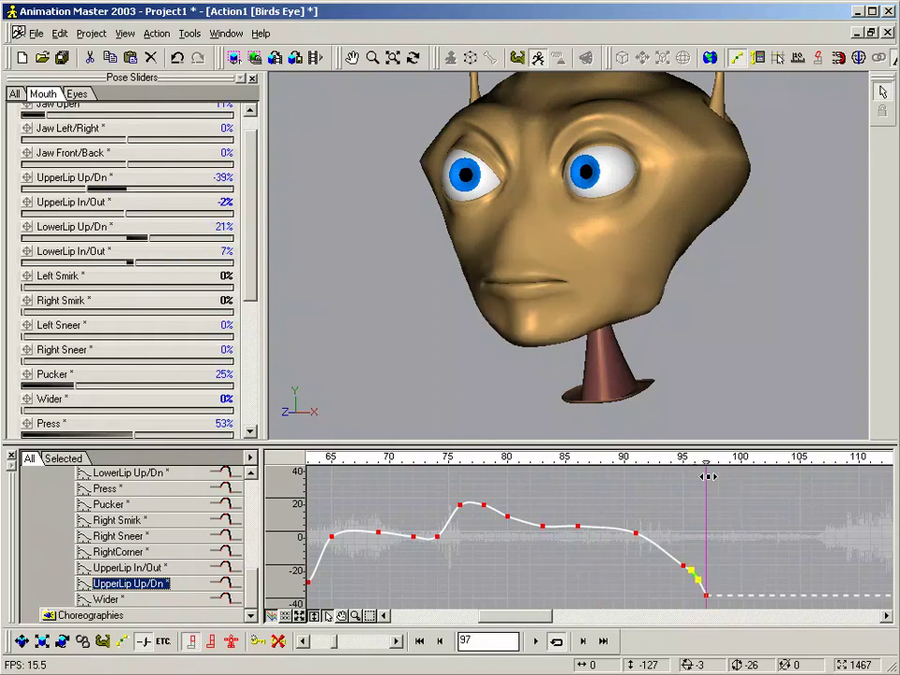
At frame 99, set Jaw Open to 15%, UpperLip Up/Dn to 6%, LowerLip Up/Dn to -22%, Press to 0% and Pucker to 4%.
click(284, 618)
drag(253, 583, 257, 543)
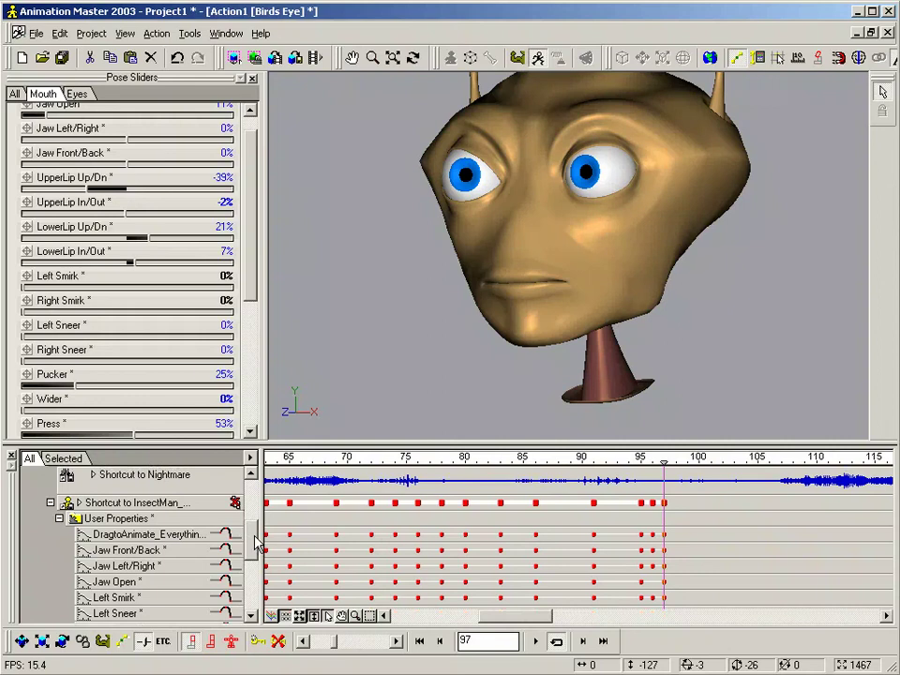
drag(613, 484, 687, 483)
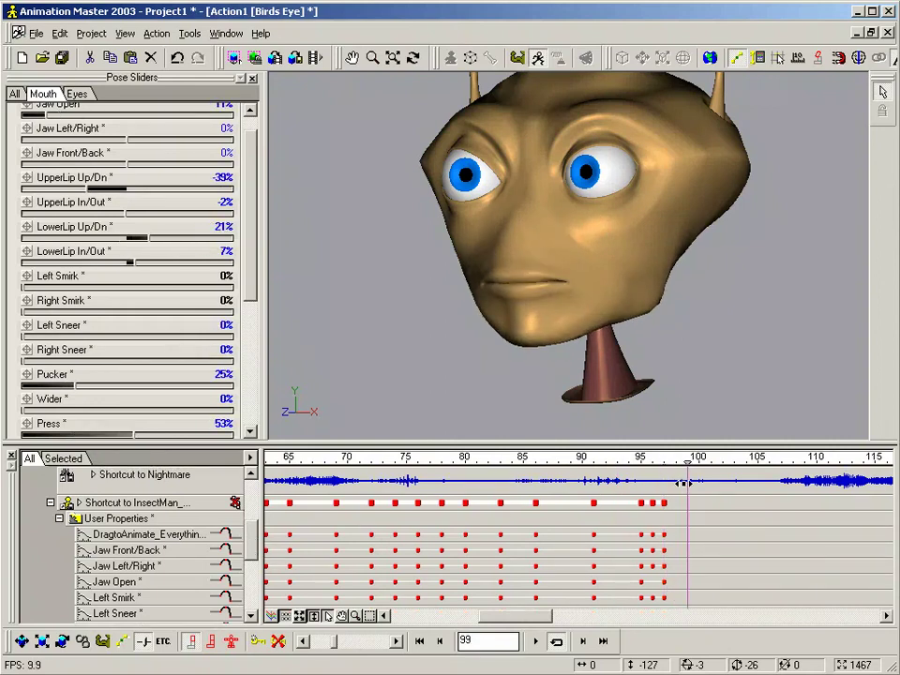
drag(45, 118, 55, 146)
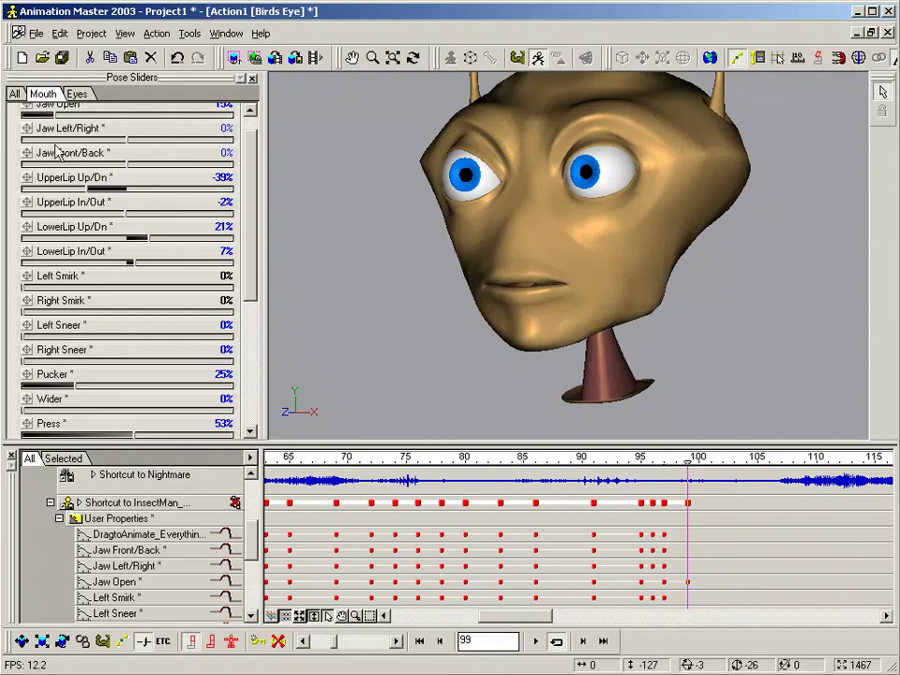
drag(91, 190, 101, 197)
drag(126, 190, 133, 192)
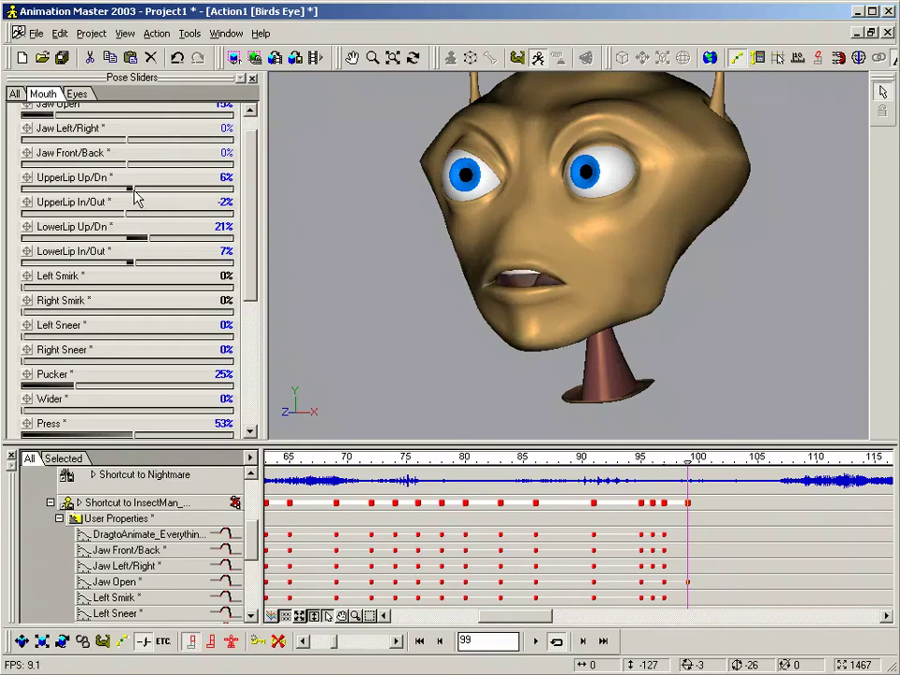
drag(144, 238, 104, 240)
drag(99, 434, 4, 441)
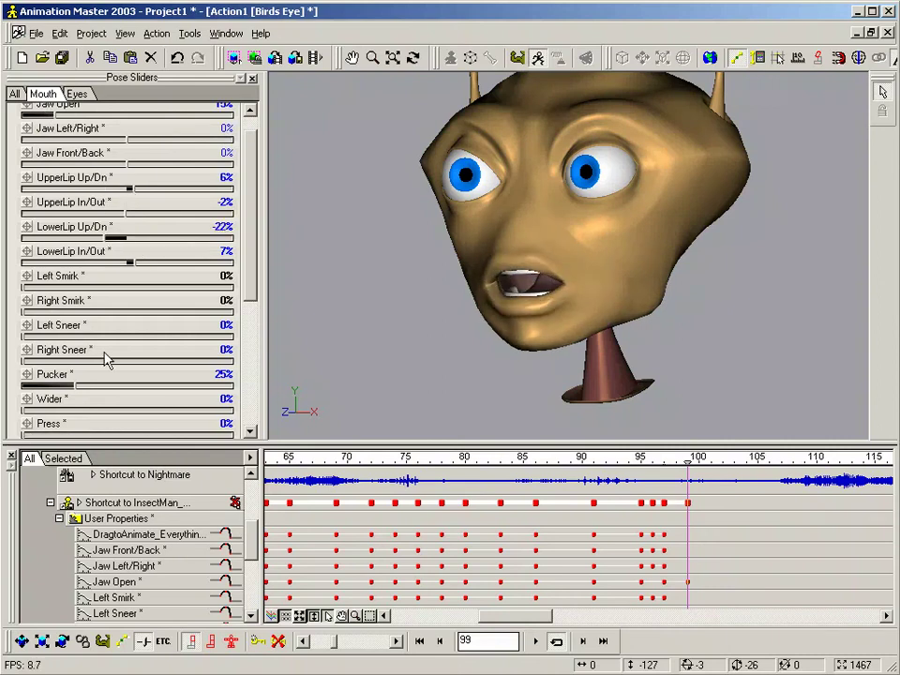
drag(73, 384, 30, 385)
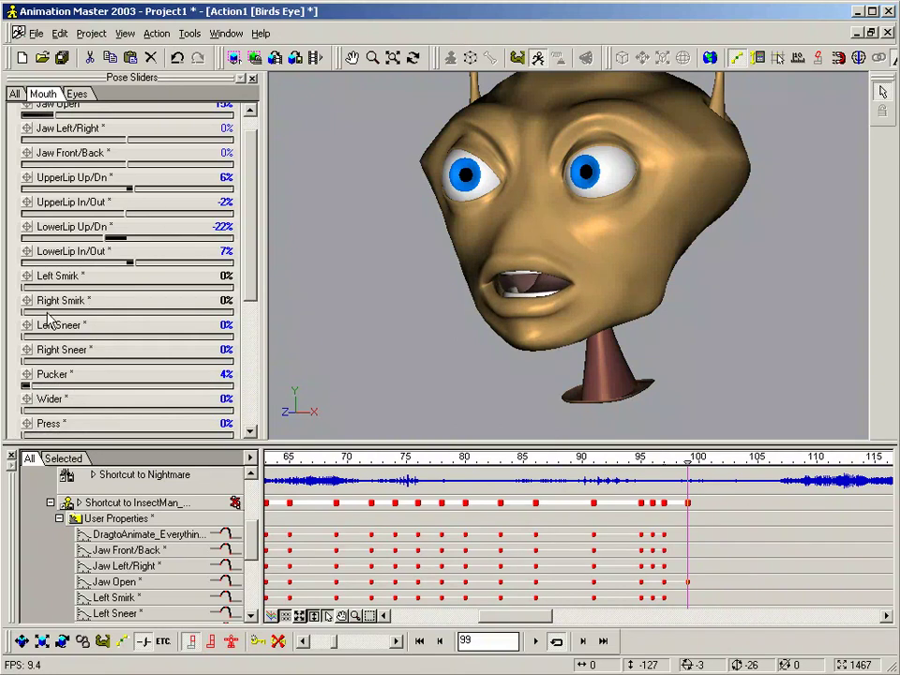
Refine the frame 99 pose with Left Smirk 28%, Right Smirk 12%, Left Sneer 18%, Jaw Open 11% and Wider 12%.
drag(25, 286, 58, 339)
drag(26, 286, 55, 287)
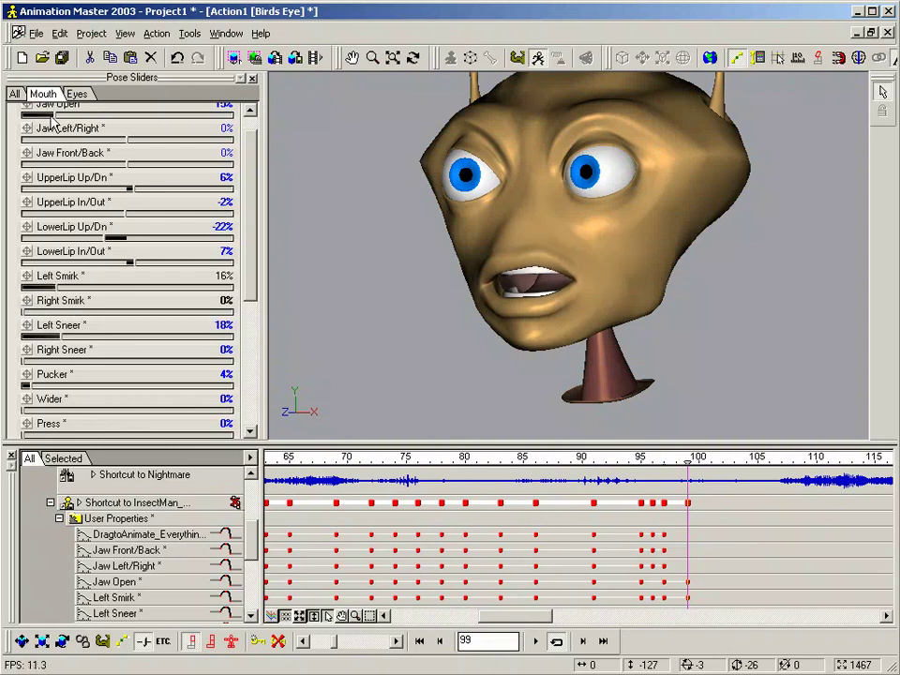
drag(51, 116, 44, 115)
drag(23, 409, 48, 418)
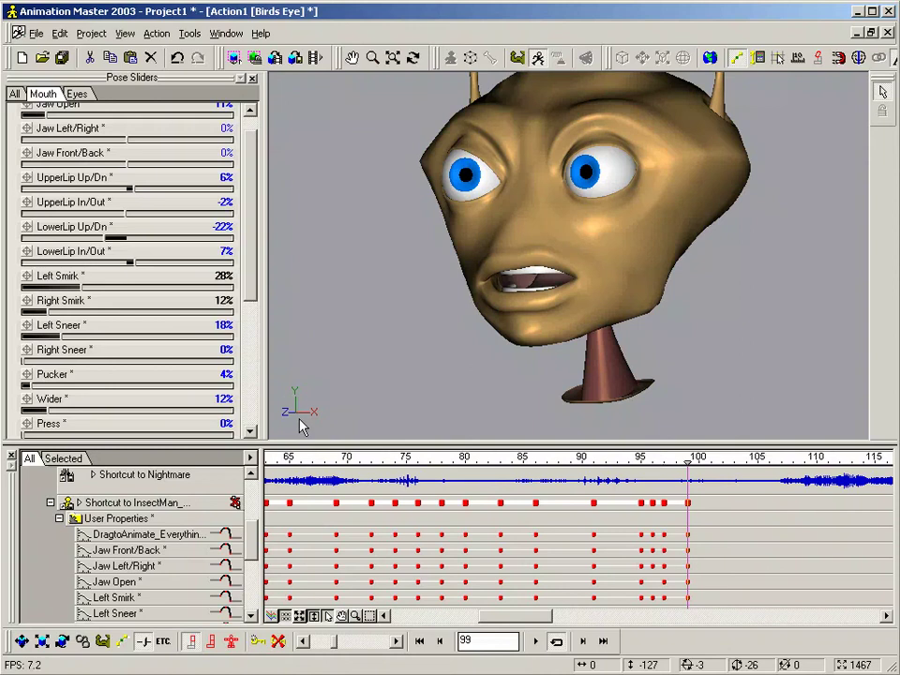
Step back through the frames before 99, scrub ahead to frame 107 and play the animation to check the mouth against the waveform.
key(minus)
key(minus)
key(minus)
key(minus)
key(minus)
key(minus)
key(minus)
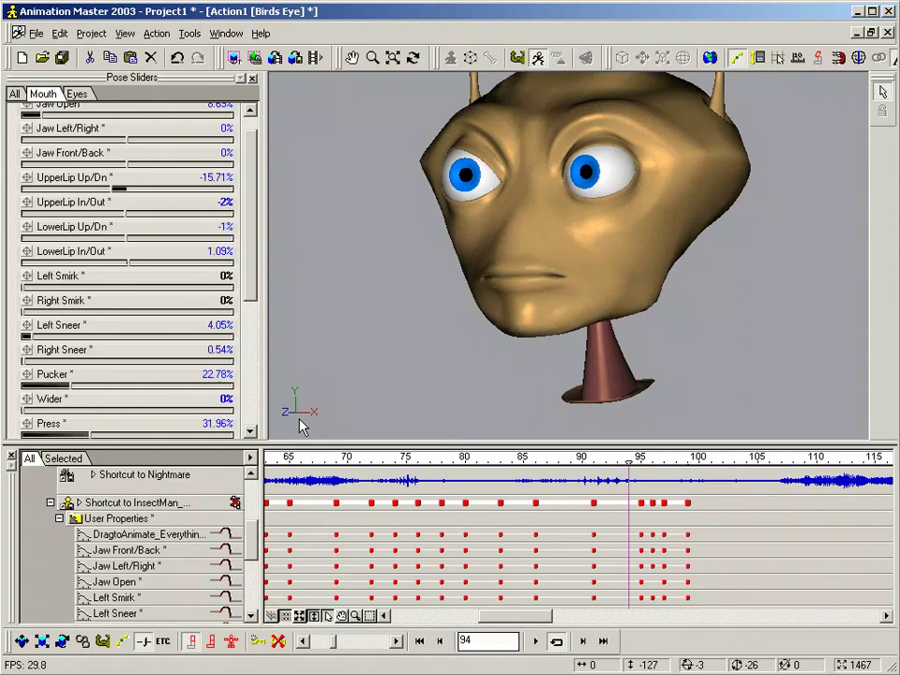
drag(606, 517, 792, 525)
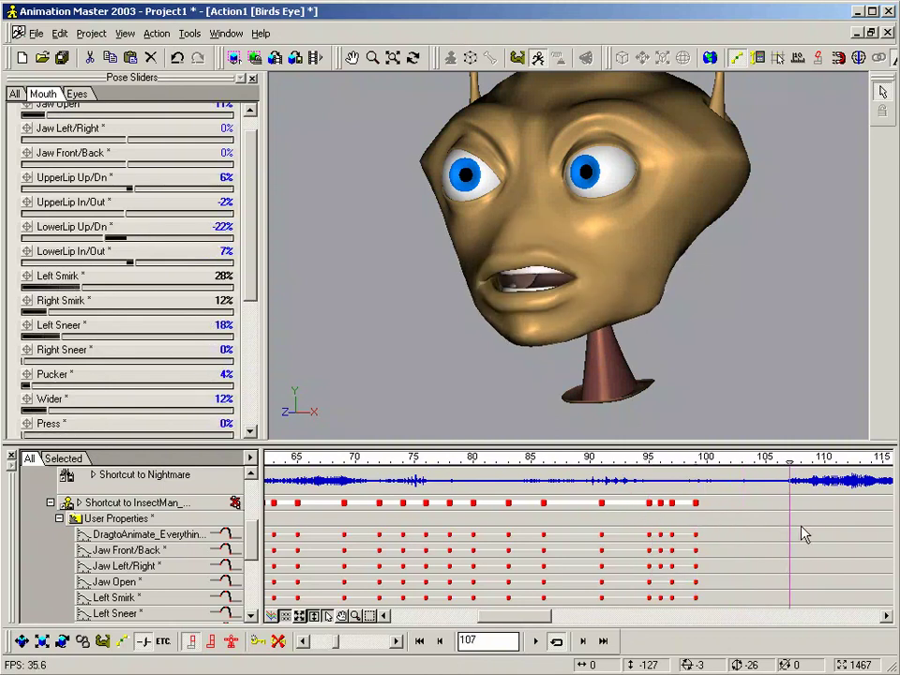
middle_drag(812, 543, 634, 536)
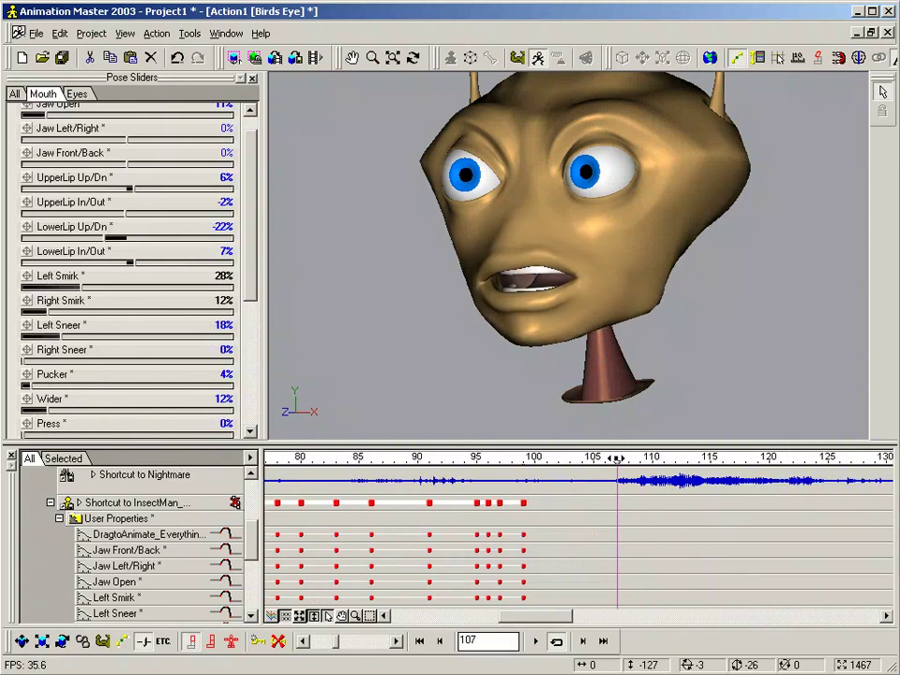
click(535, 641)
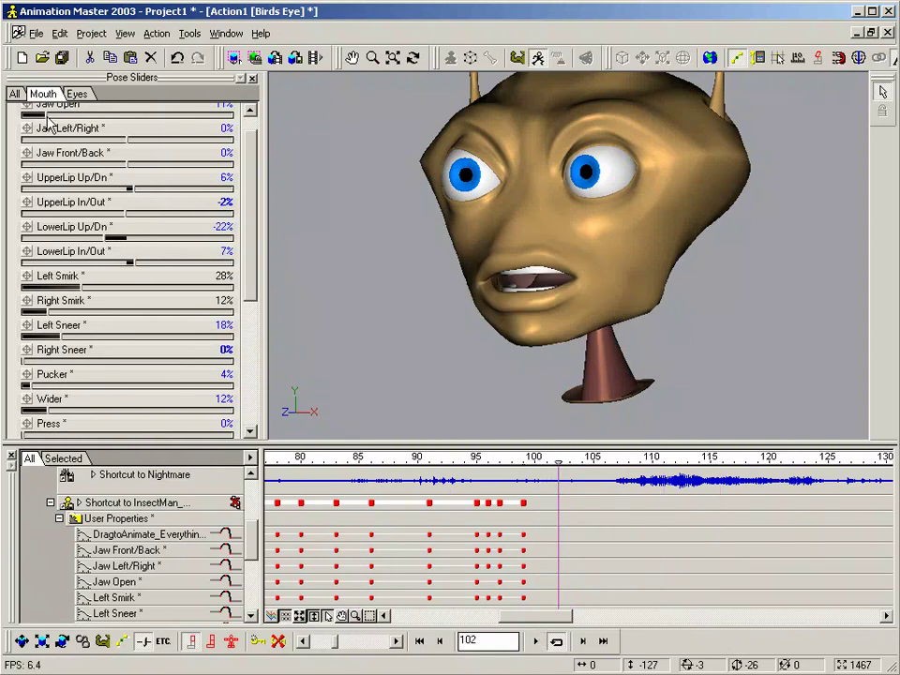
At frame 102, set Jaw Open to 4%, Pucker to 0% and UpperLip Up/Dn to 1%.
drag(42, 117, 30, 119)
drag(29, 386, 24, 386)
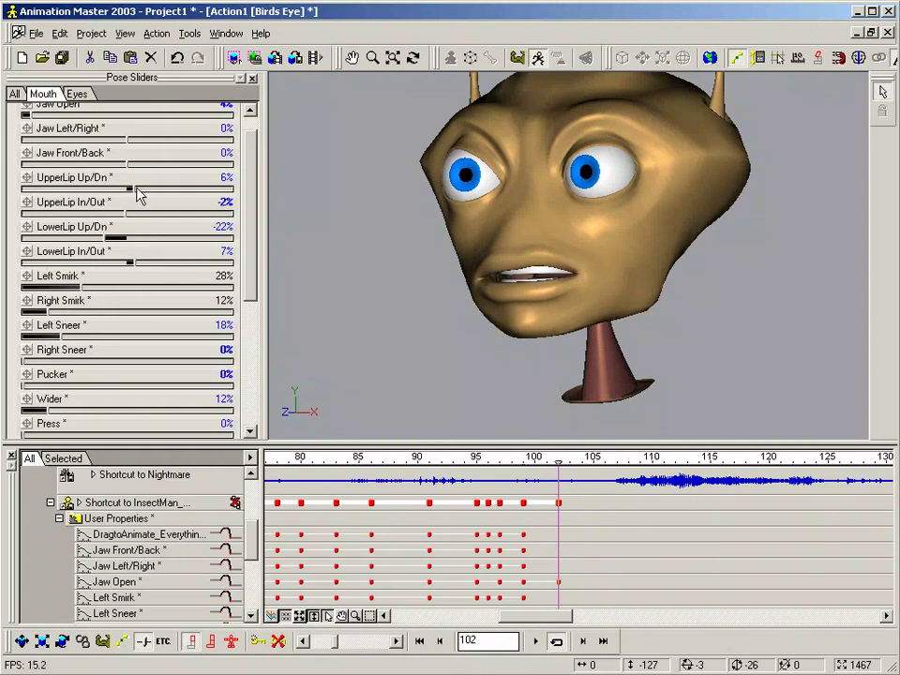
drag(131, 191, 129, 191)
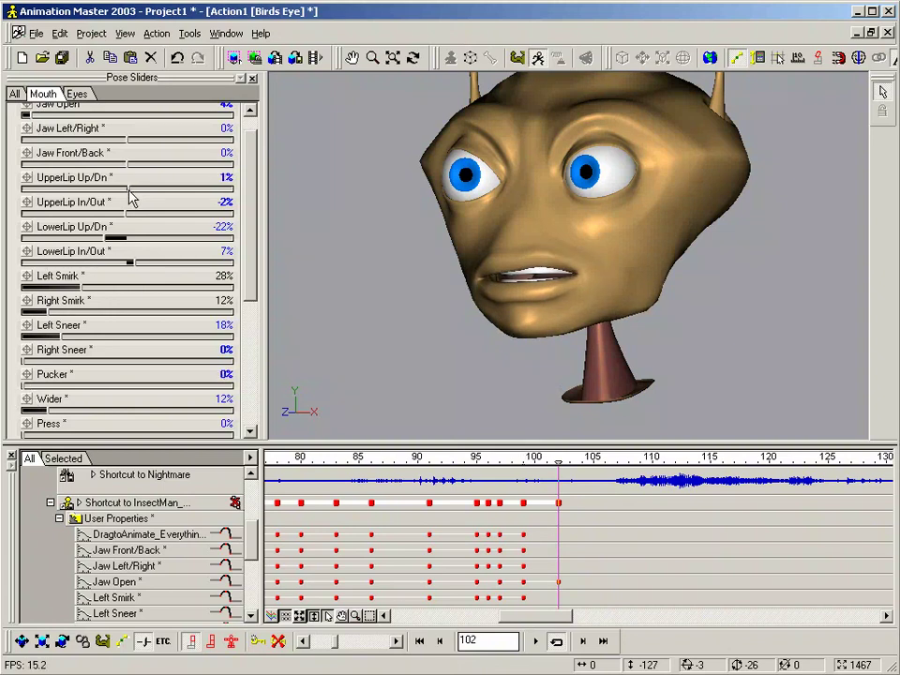